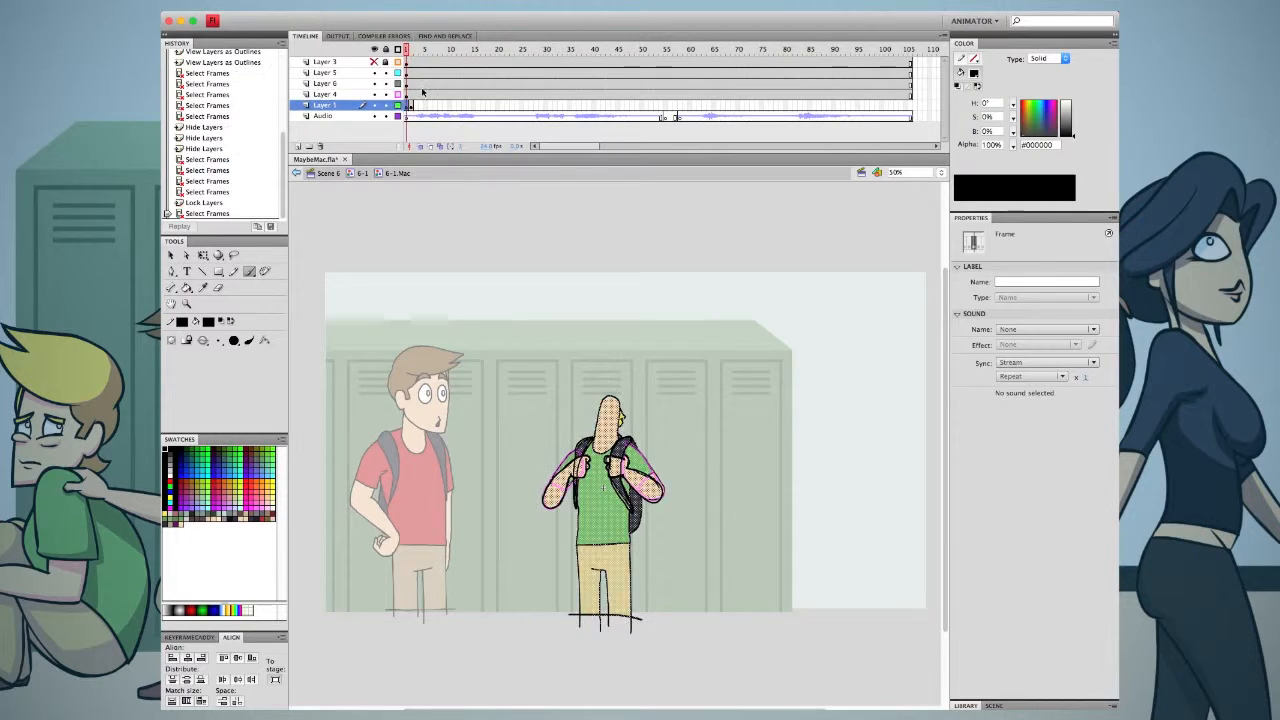
Fill the redrawn shirt and trousers on frame 2 of Layer 1 with the green and tan sampled from frame 1
left_click(591, 497)
key("period")
left_click(604, 485)
key("comma")
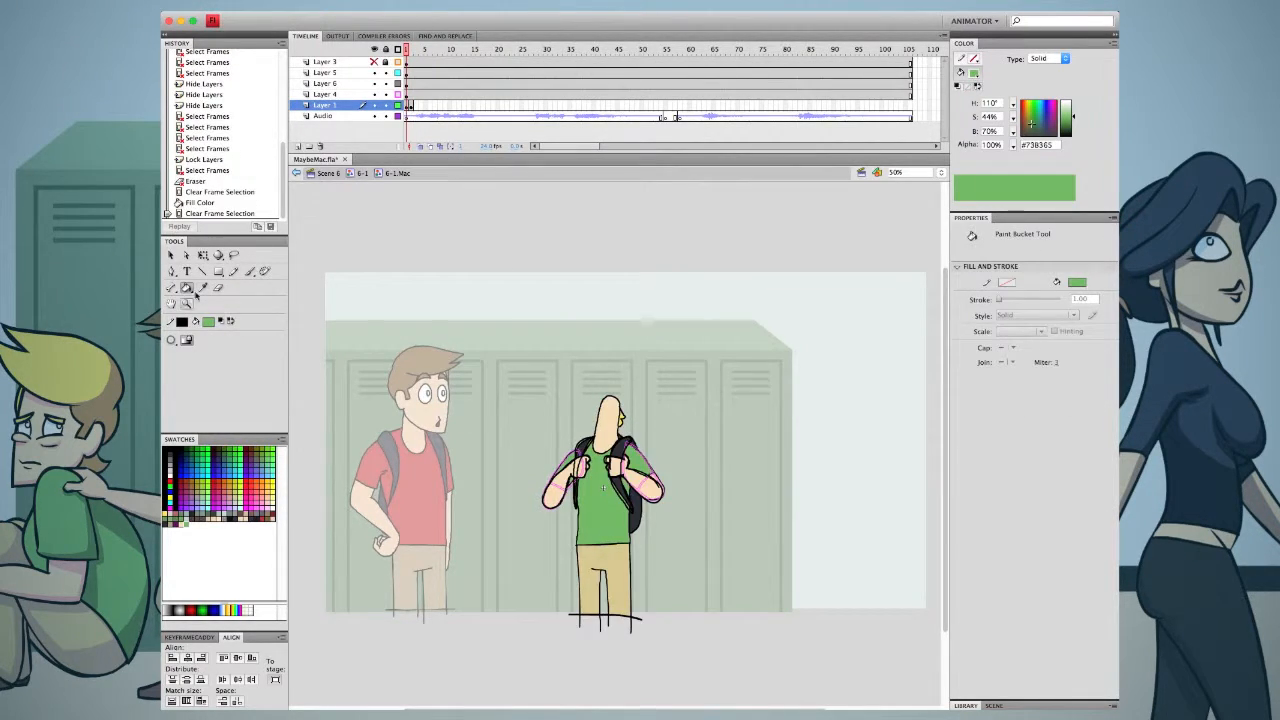
key("i")
left_click(602, 568)
key("period")
left_click(603, 560)
Fill the redrawn head and hair on frame 2 with the skin tone and yellow sampled from frame 1
left_click(208, 322)
key("comma")
left_click(597, 442)
left_click(208, 322)
key("comma")
left_click(606, 428)
key("period")
left_click(606, 428)
key("i")
key("comma")
left_click(621, 414)
key("period")
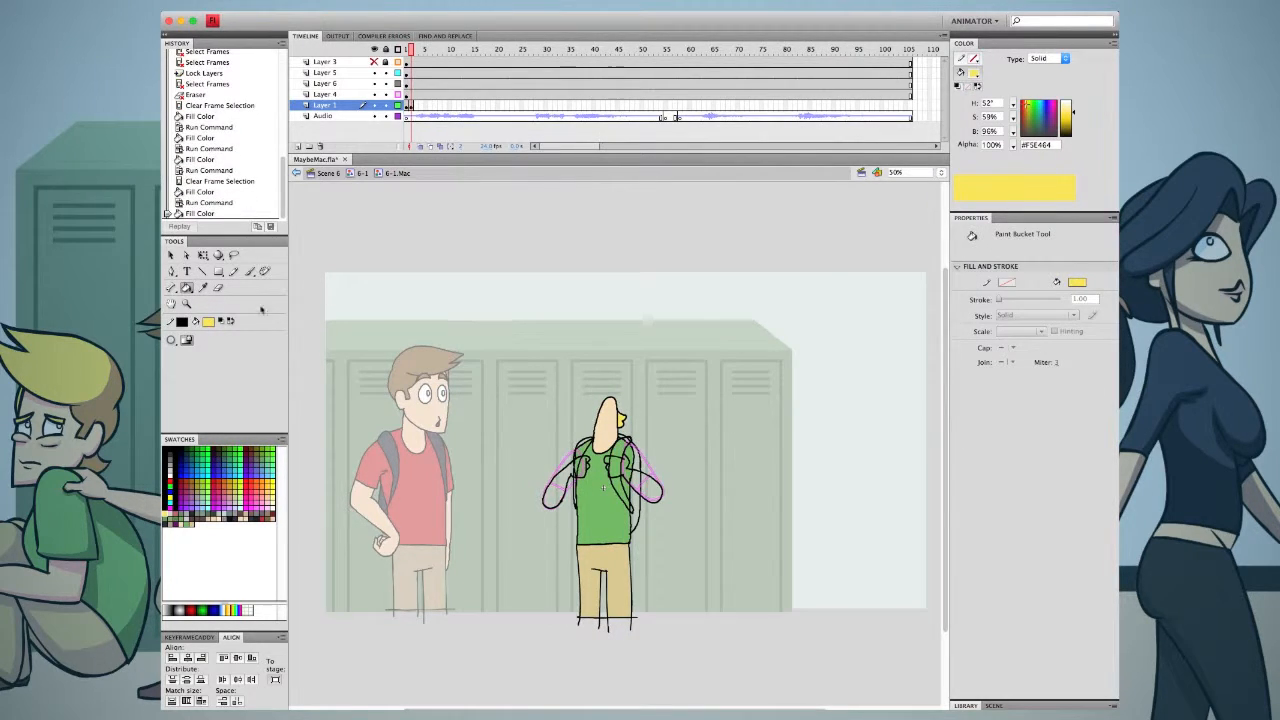
Fill the backpack on frame 2 of Layer 1 with the dark colour sampled from frame 1
key("comma")
key("i")
left_click(626, 490)
key("period")
left_click(626, 505)
Examine frame 2 on Layers 1, 4 and 6 and compare it with the first frame
left_click(412, 105)
left_click(412, 94)
left_click(412, 84)
left_click(412, 94)
left_click(412, 84)
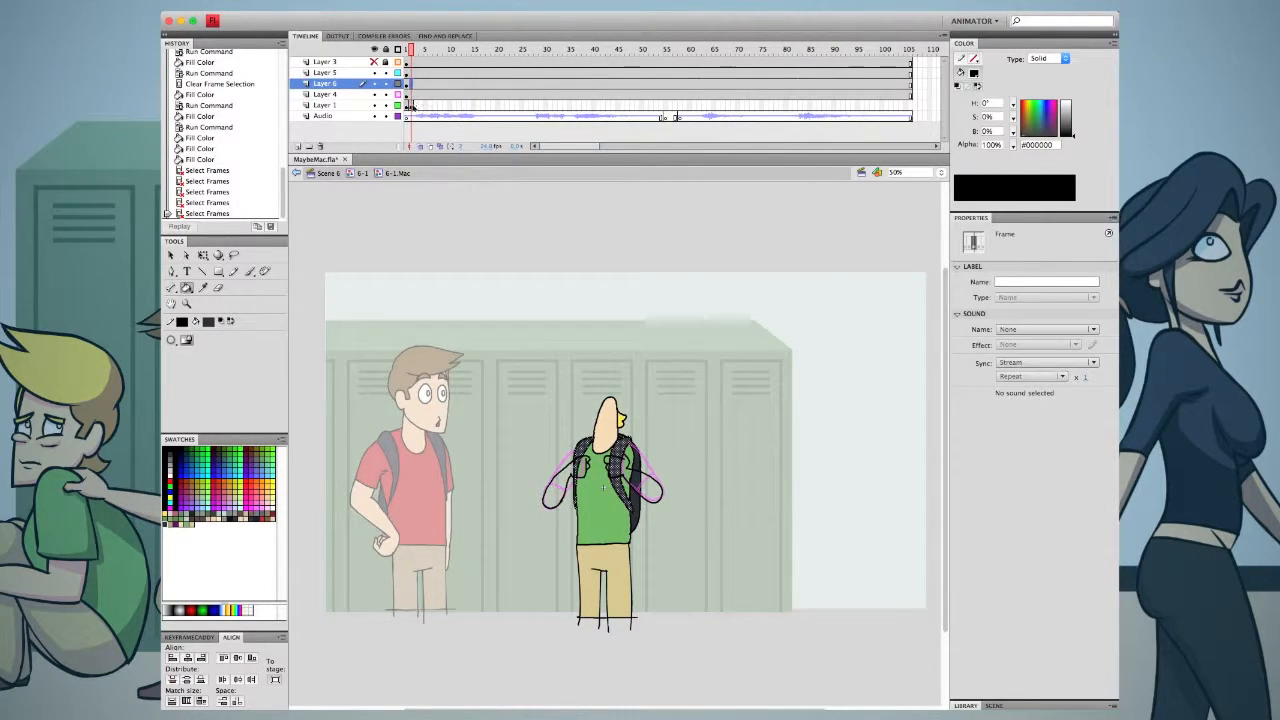
left_click(412, 105)
left_click_drag(478, 50, 406, 50)
key("period")
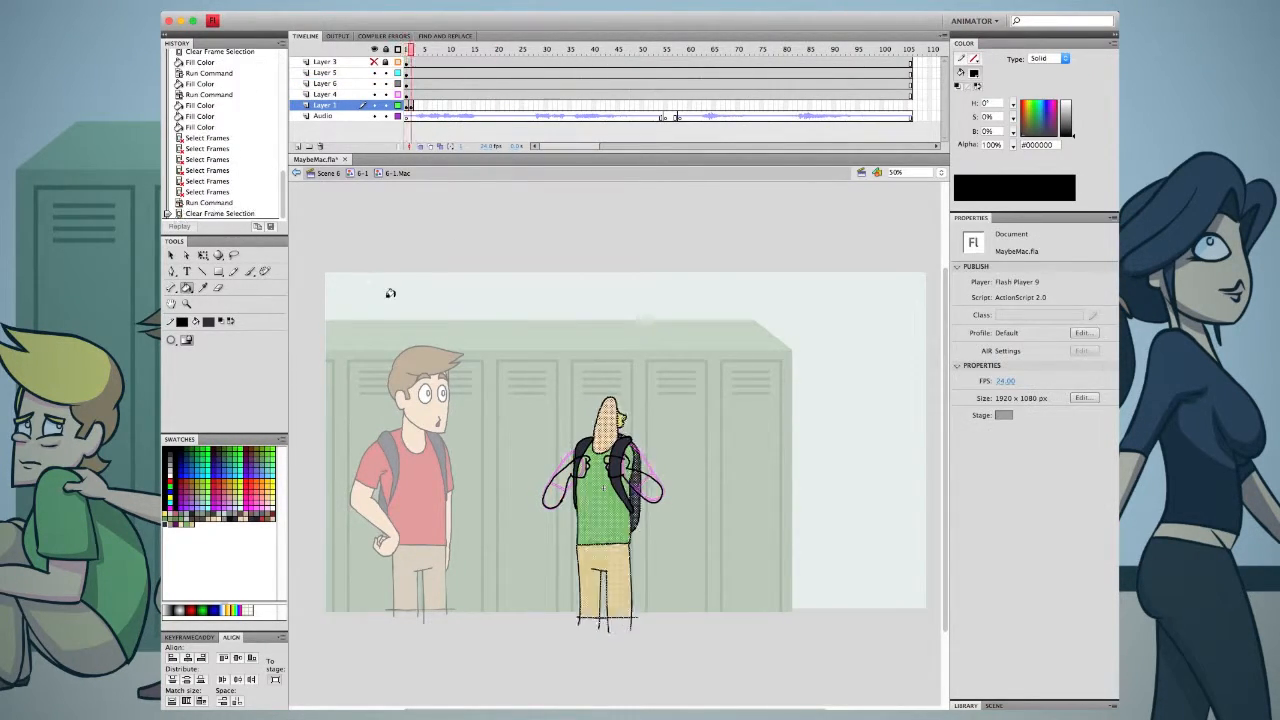
Remove the old first frame of Layer 1 and extend the redrawn body to the end of the scene
left_click(407, 106)
key("shift+F5")
left_click(909, 105)
key("F5")
Insert a keyframe at frame 64 of Layer 6, the backpack strap layer
left_click_drag(909, 50, 676, 103)
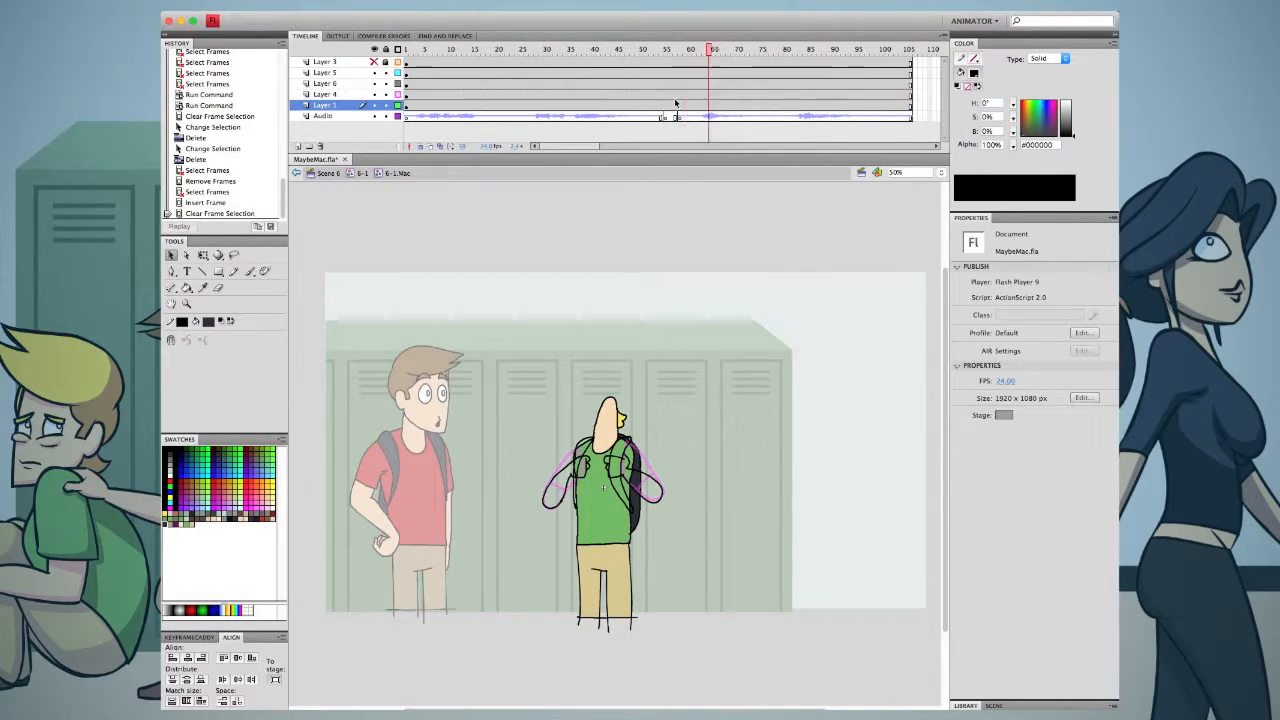
right_click(707, 85)
left_click(742, 165)
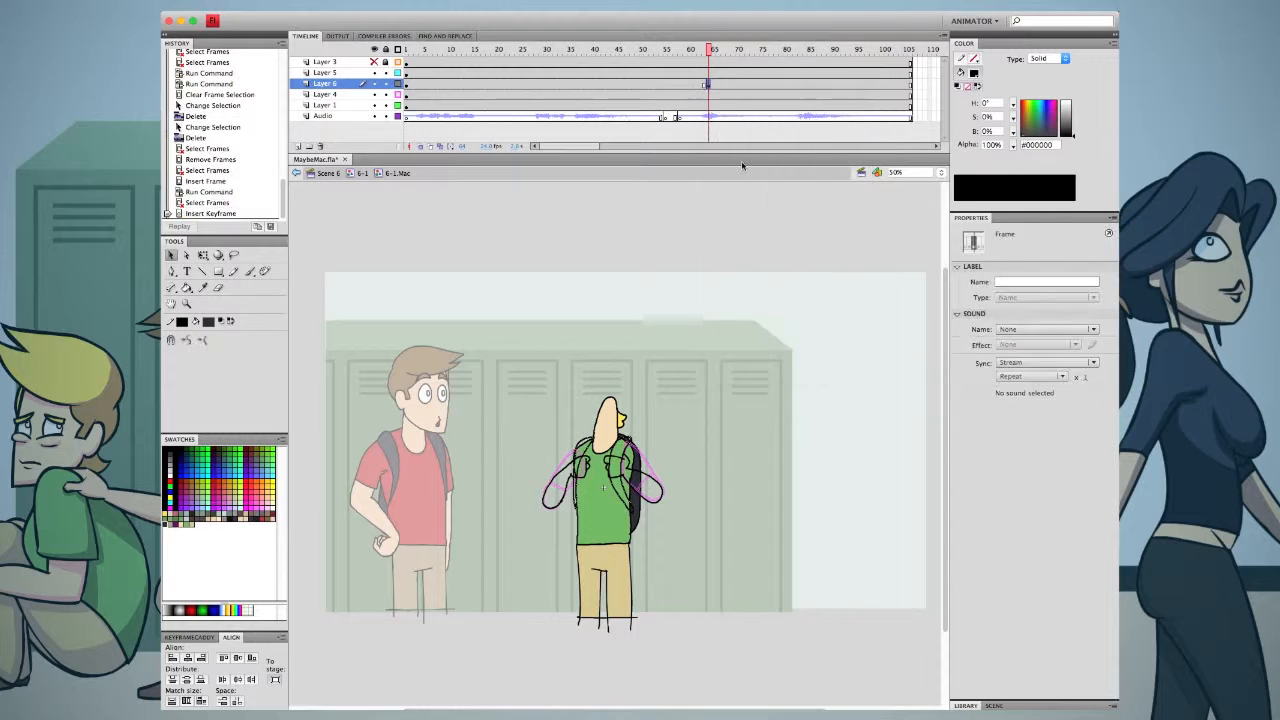
Hide Layers 4 and 5, and display Layer 1 as locked outlines
left_click_drag(375, 105, 375, 94)
left_click(375, 73)
left_click(398, 105)
left_click(362, 105)
left_click(375, 105)
left_click(386, 105)
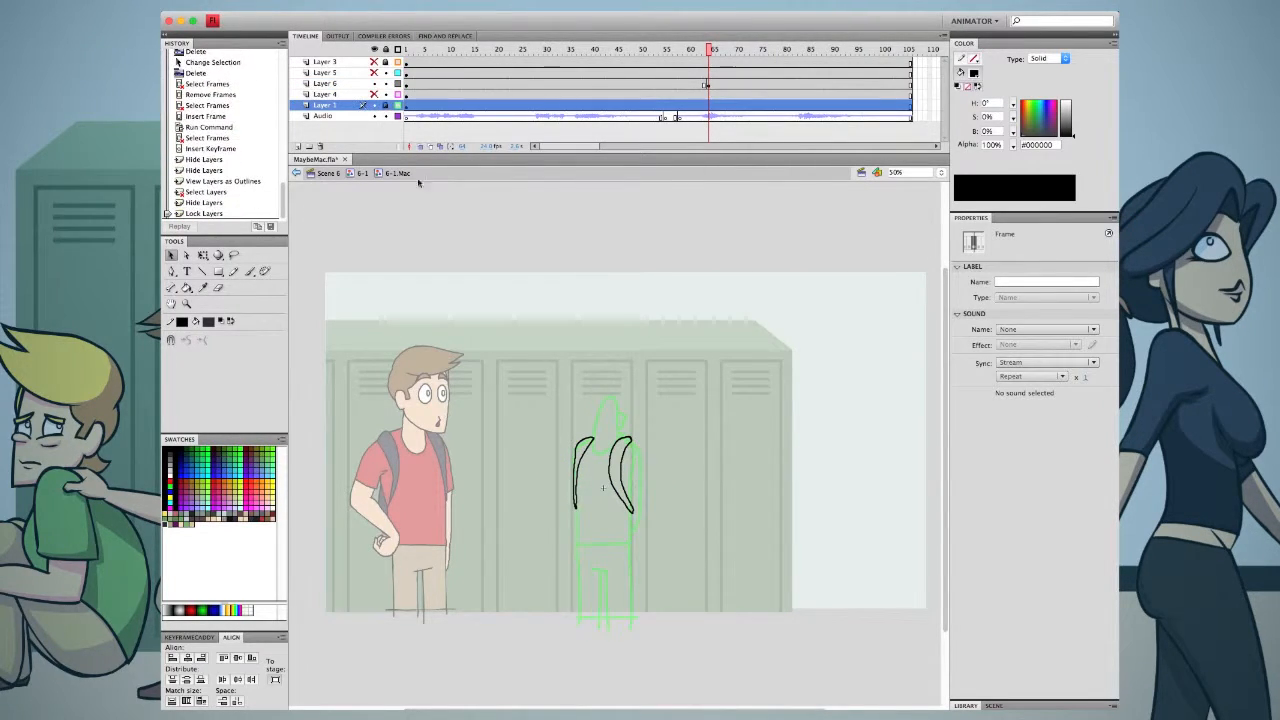
Clear frame 64 of Layer 6 and brush in both backpack straps bent outward, cleaning up the line ends
left_click(708, 84)
key("Delete")
left_click(250, 271)
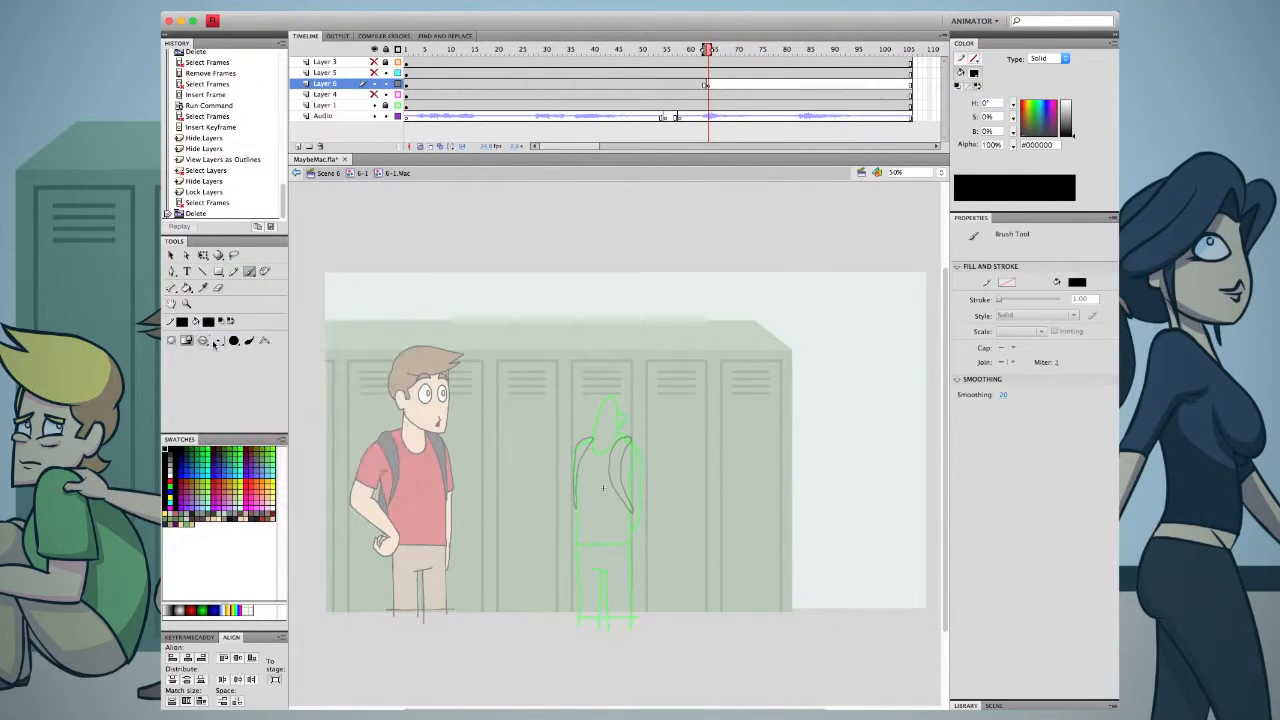
left_click_drag(588, 440, 577, 508)
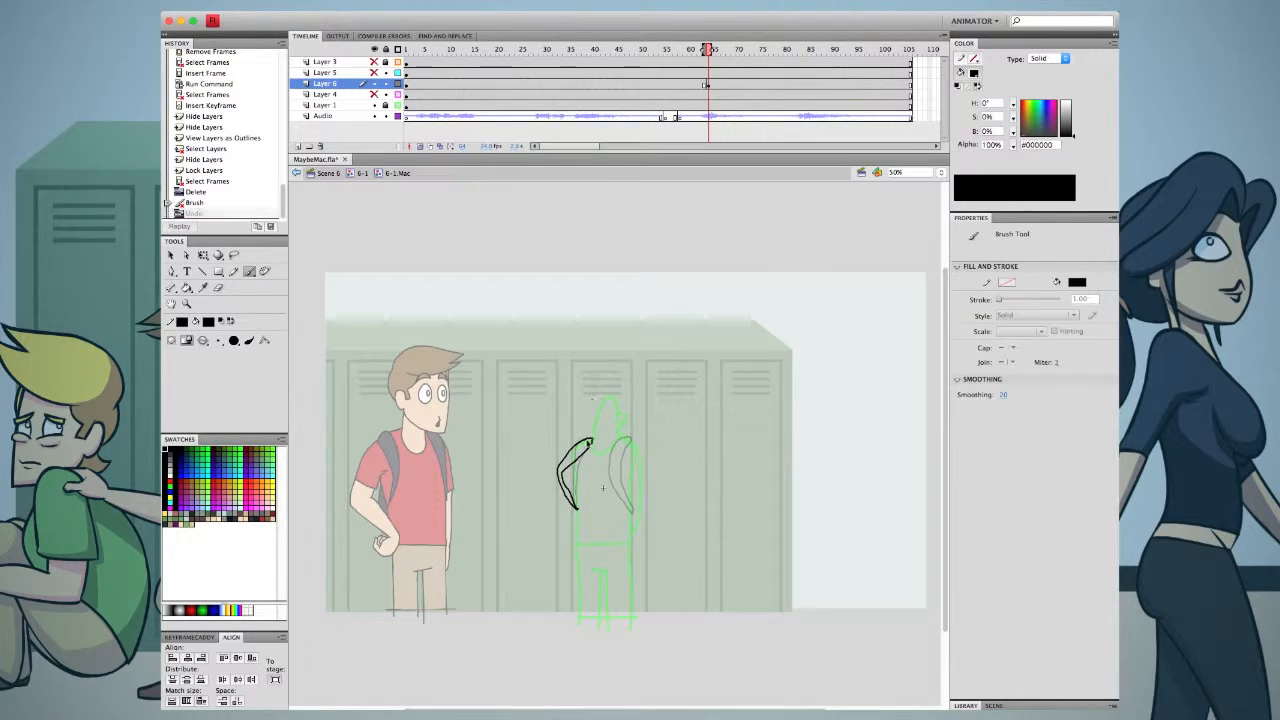
mouse_move(629, 440)
left_mouse_down()
mouse_move(631, 509)
mouse_move(597, 481)
left_mouse_up()
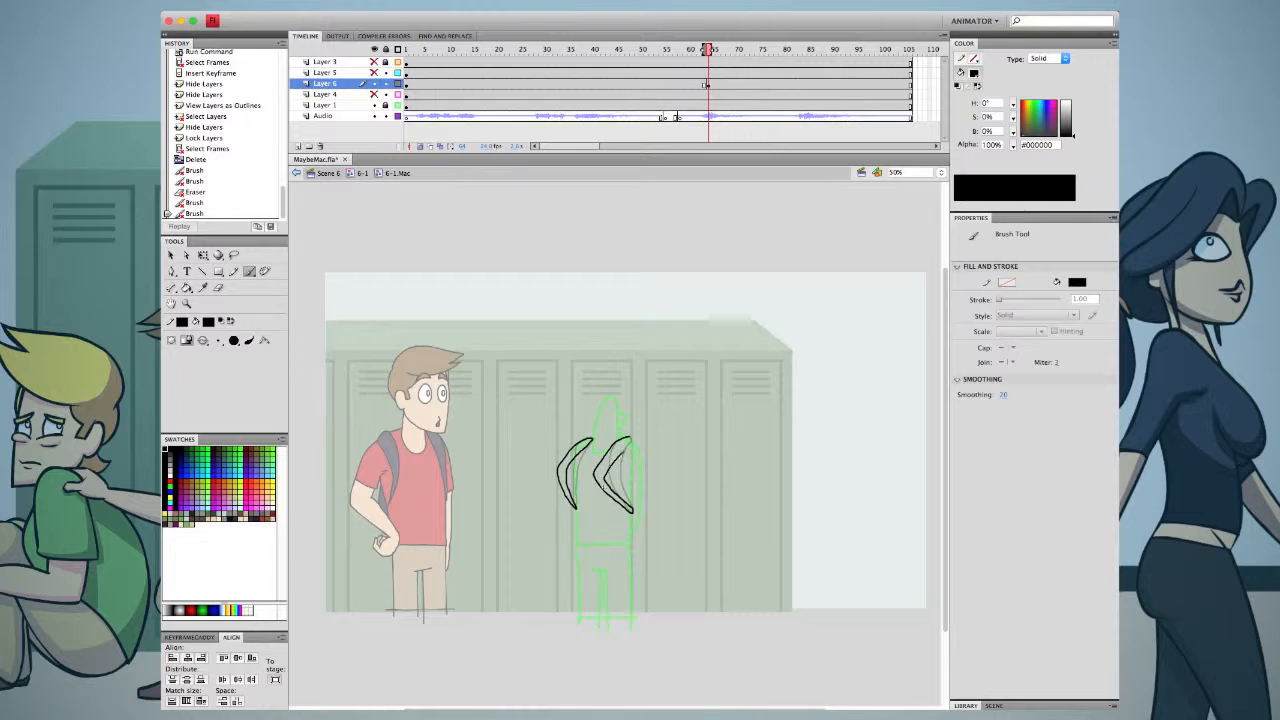
left_click(632, 512)
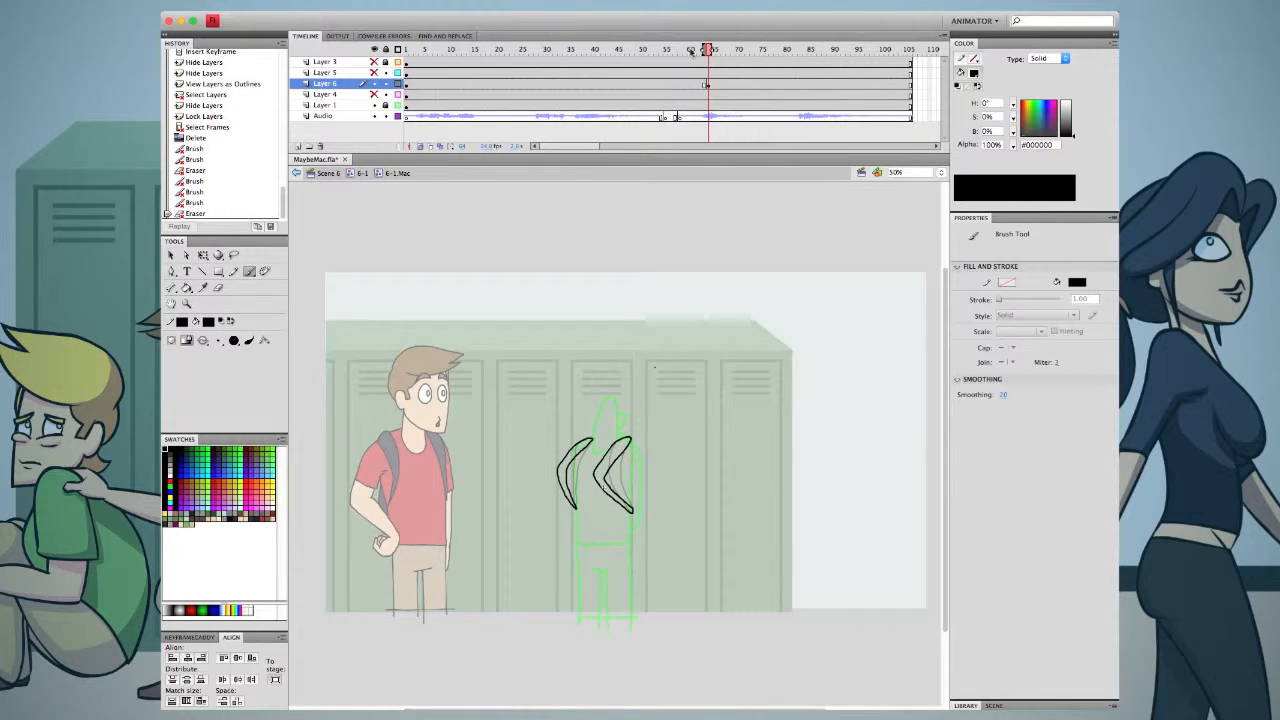
Skew the two bent straps on frame 64 with Free Transform and compare them with the neighbouring frames
left_click_drag(691, 52, 708, 51)
left_click(708, 84)
key("q")
left_click(660, 478)
left_click(627, 507)
left_click(575, 506)
left_click_drag(622, 515, 573, 512)
left_click(537, 526)
left_click_drag(708, 52, 704, 56)
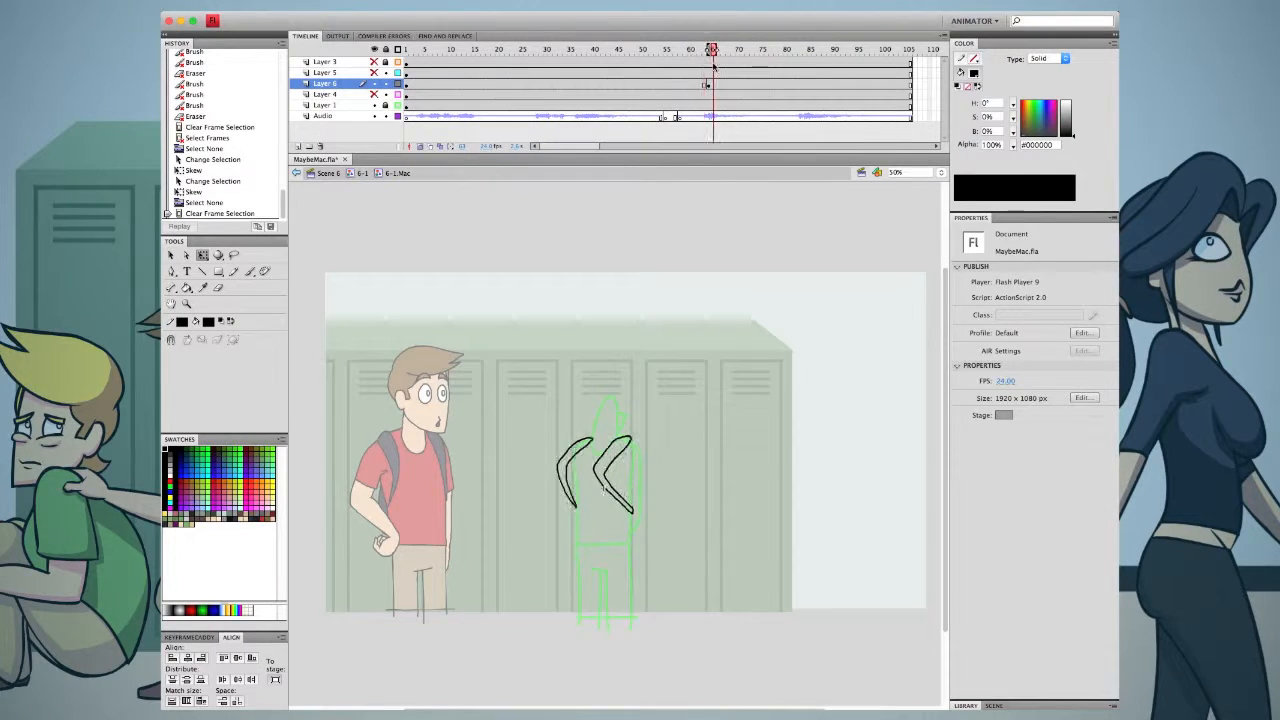
Show Layer 5 with the arms and insert a keyframe there at frame 64
left_click(708, 84)
left_click(374, 73)
left_click(708, 74)
right_click(708, 74)
left_click(742, 152)
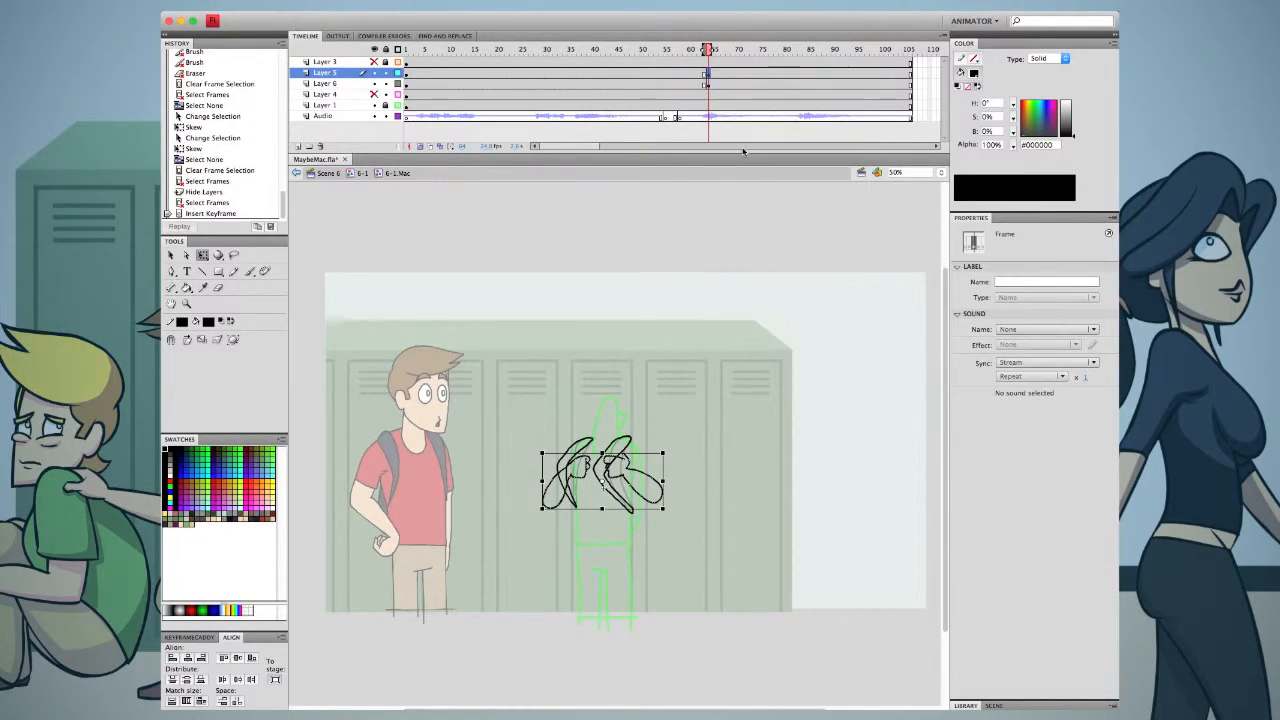
Remove all frames after frame 64 from the drawing layers, leaving the Audio layer intact
left_click_drag(910, 105, 714, 61)
right_click(714, 60)
left_click(760, 122)
Rotate the left-hand arm to follow its pulled strap on frame 64, and lock Layer 6 as outlines
left_click(708, 74)
left_click(566, 480)
left_click_drag(566, 482, 550, 508)
mouse_move(539, 451)
left_mouse_down()
mouse_move(521, 453)
mouse_move(556, 469)
left_mouse_up()
left_click(398, 84)
left_click(386, 84)
Lasso and rotate the left-hand fist onto its strap, clean up the arm lines, and flip through the frames
key("l")
key("q")
left_click_drag(579, 440, 574, 464)
left_click(510, 420)
key("b")
key(".")
key(".")
key(".")
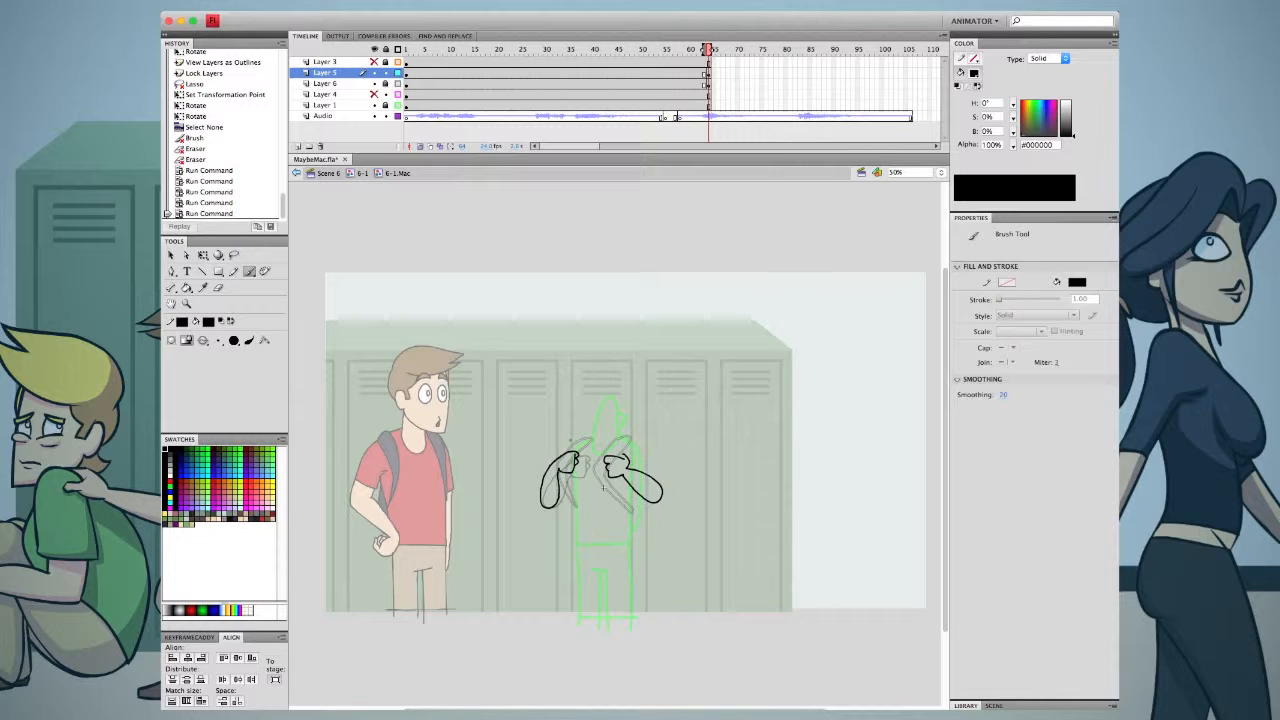
Rotate the right-hand arm on frame 64 and move it inward to meet its bent strap
key("v")
left_click(640, 478)
key("q")
left_click_drag(633, 479, 655, 495)
left_click_drag(601, 453, 618, 492)
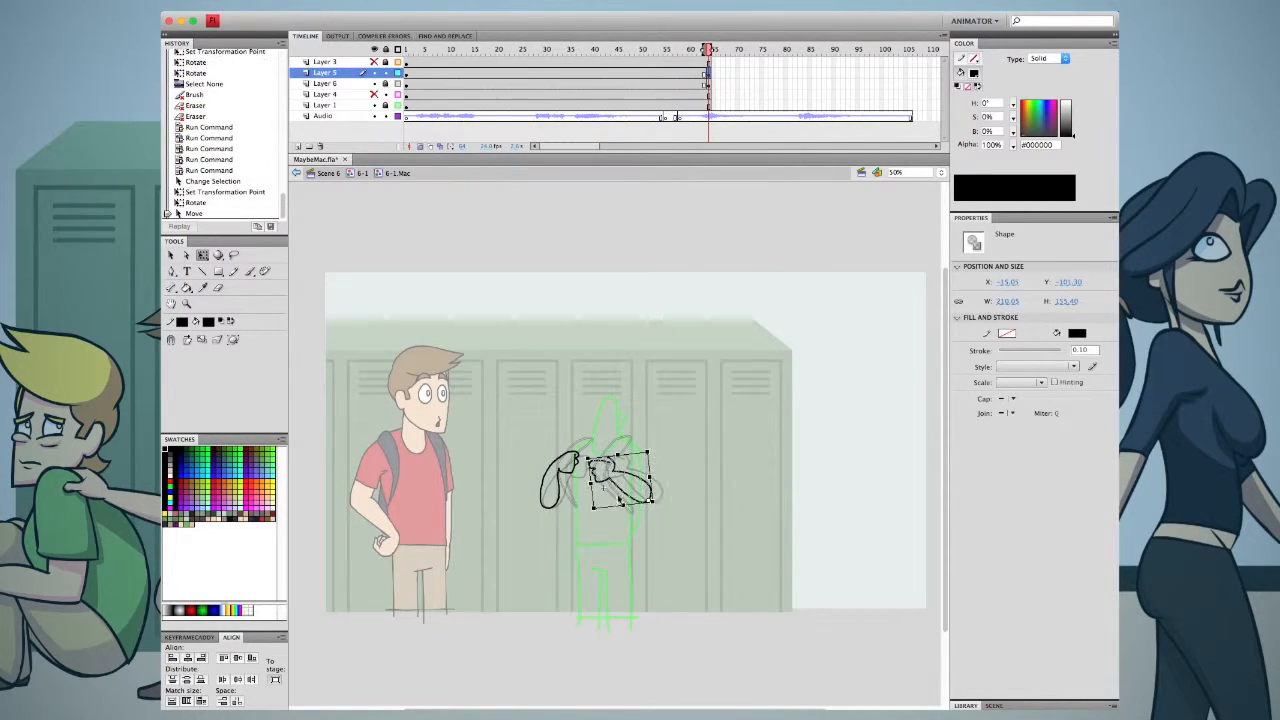
left_click(634, 430)
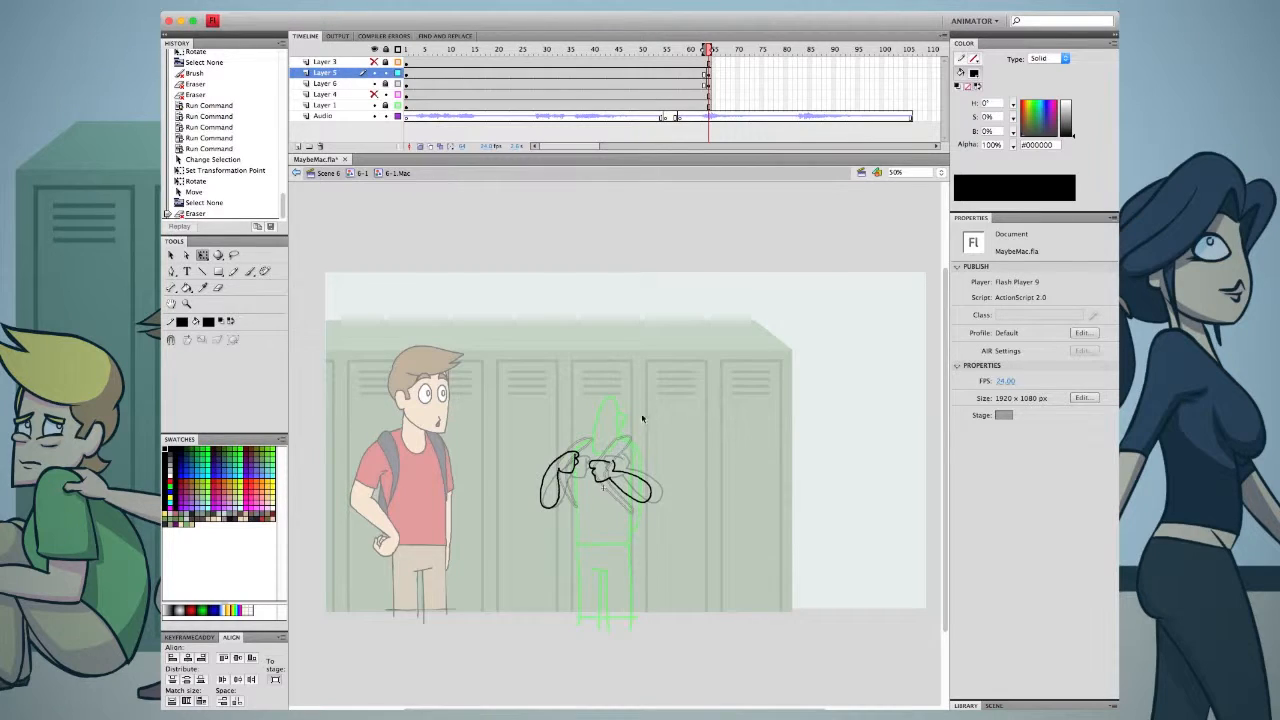
Touch up the right-hand fist's lines with the Brush and flip through the frames to check the motion
key("b")
left_click_drag(603, 460, 614, 473)
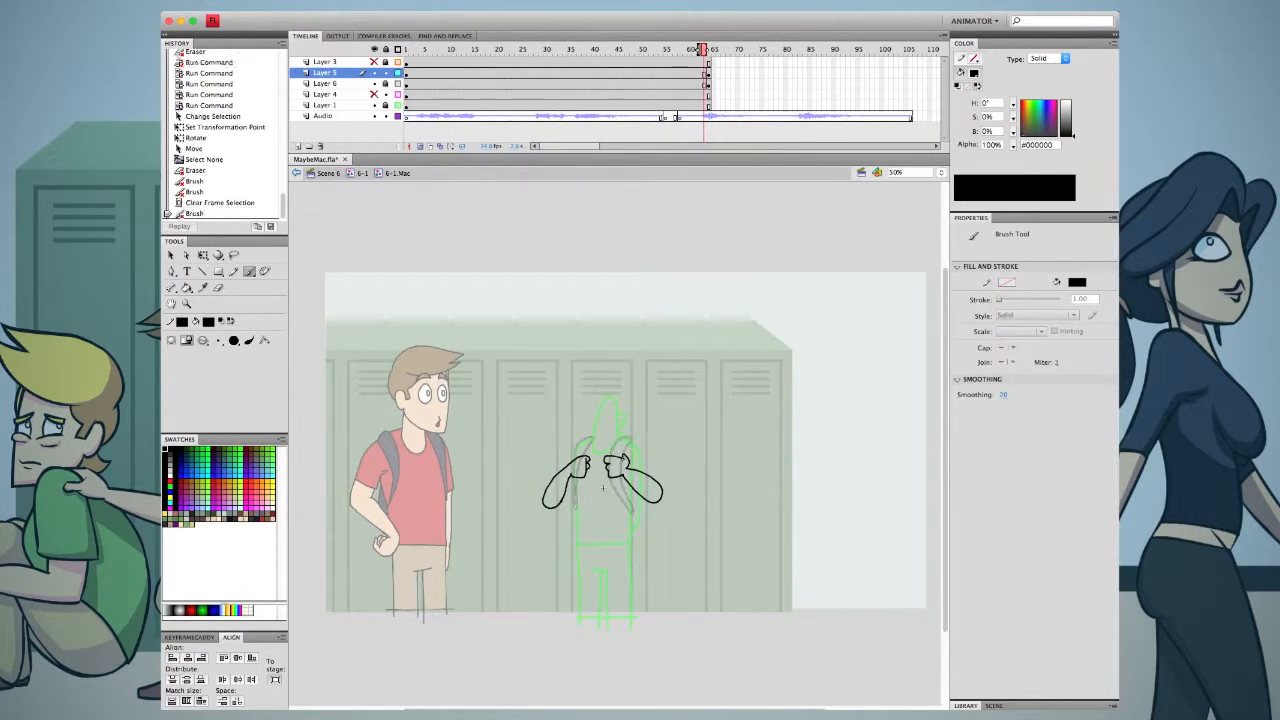
key(".")
key(".")
key(".")
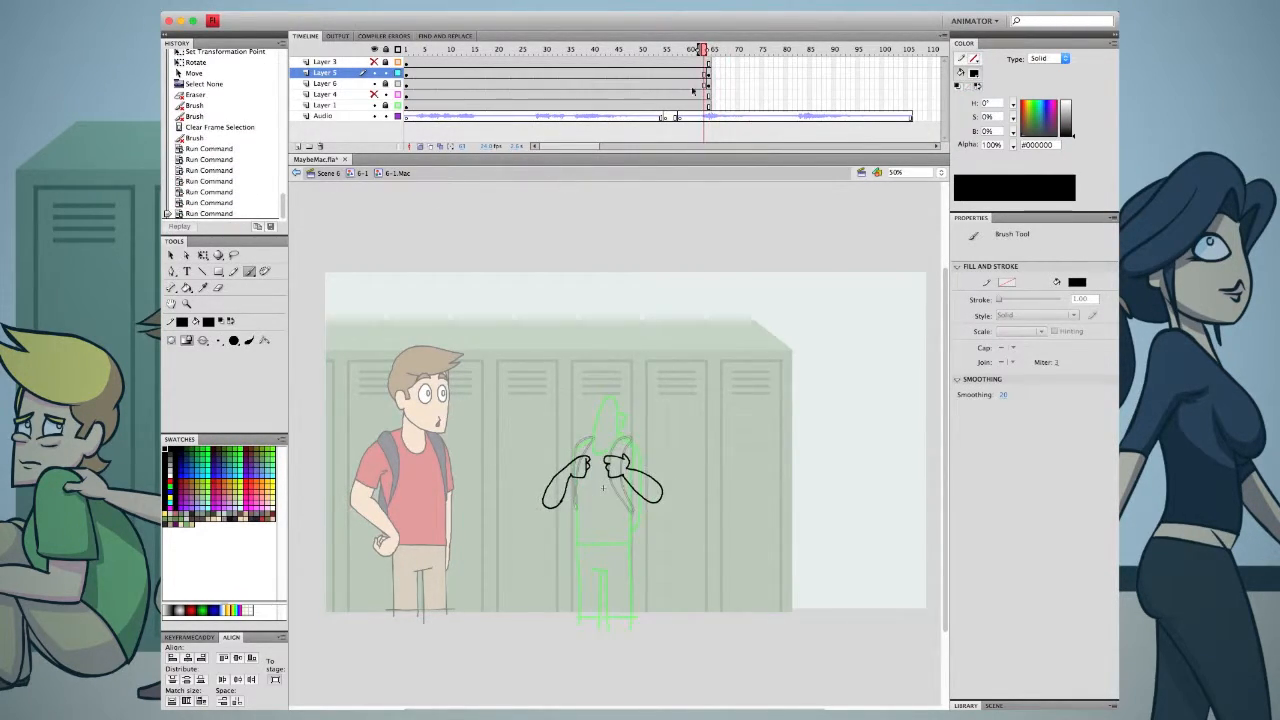
Unlock Layer 6, turn off its outline view, and insert a blank keyframe at its frame 63
left_click(397, 84)
left_click(386, 83)
right_click(706, 83)
left_click(760, 174)
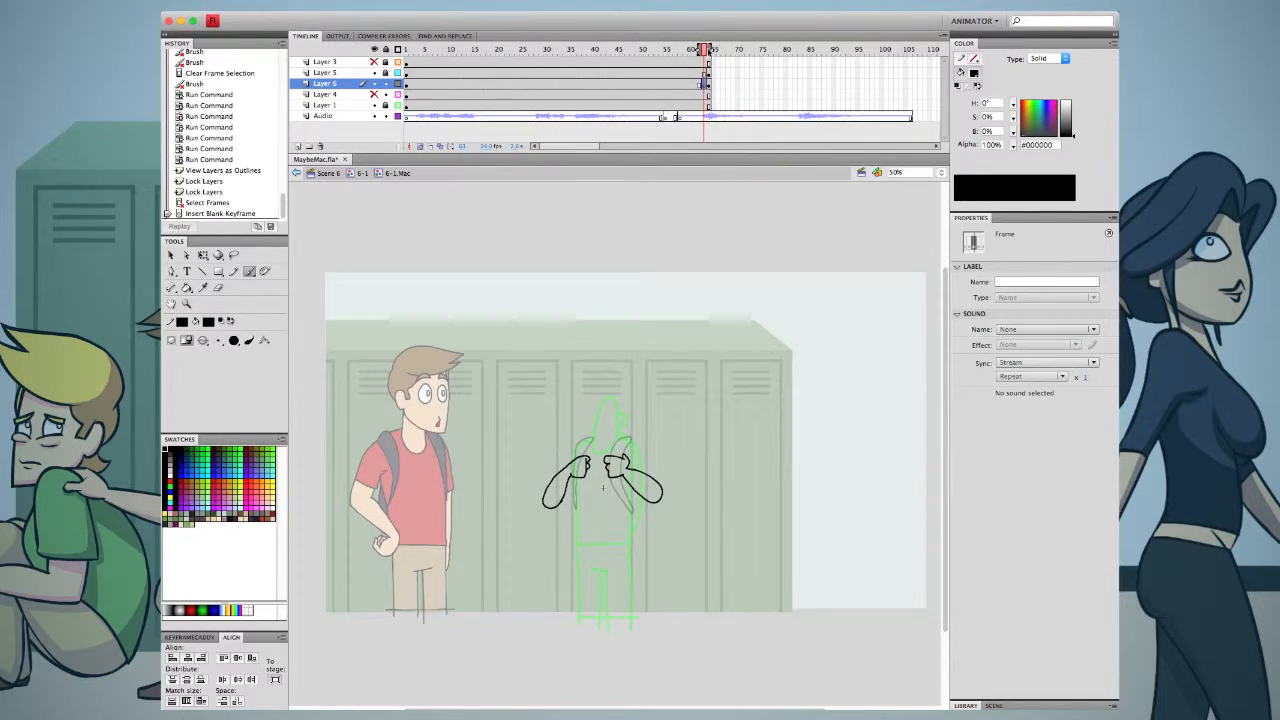
left_click(343, 321)
left_click(375, 84)
key("super+z")
key("super+z")
left_click(375, 84)
left_click(701, 84)
left_click(375, 94)
left_click(375, 94)
left_click(386, 73)
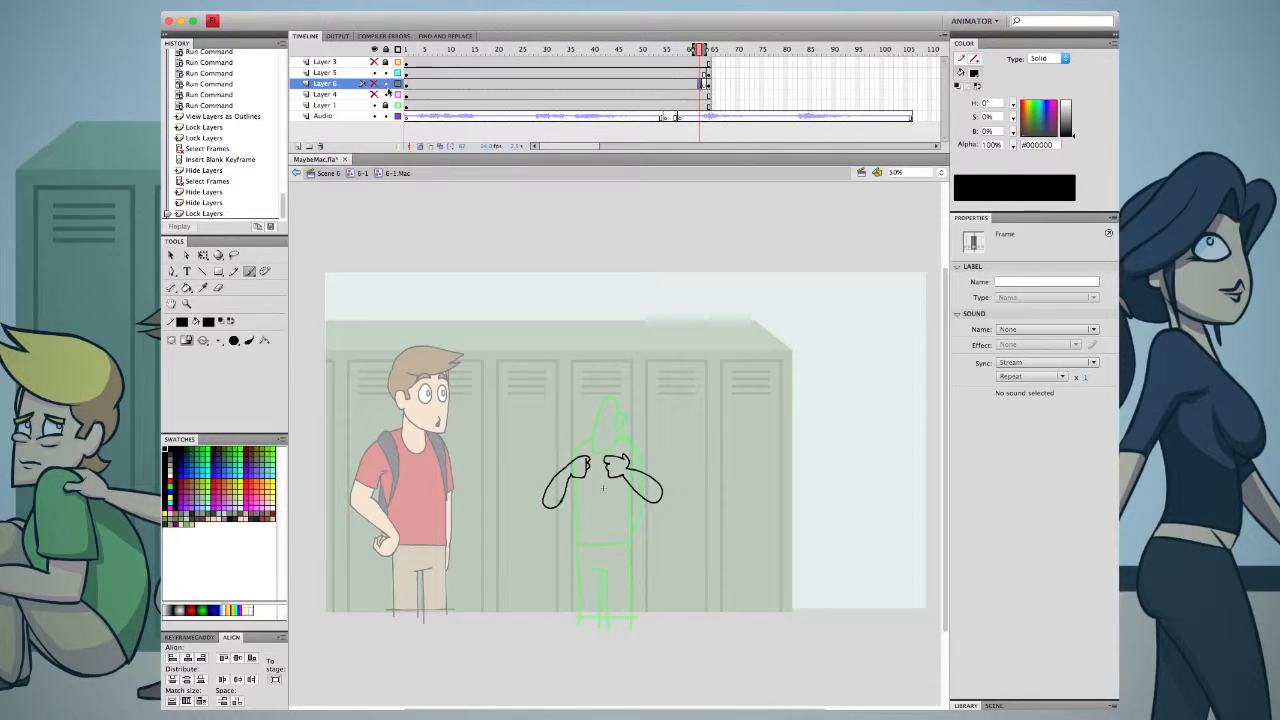
left_click(706, 86)
key("super+z")
key("super+z")
key("super+z")
key("super+z")
key("super+z")
key("super+z")
key("super+z")
key("super+z")
key("super+z")
key("super+z")
key("super+z")
key("super+z")
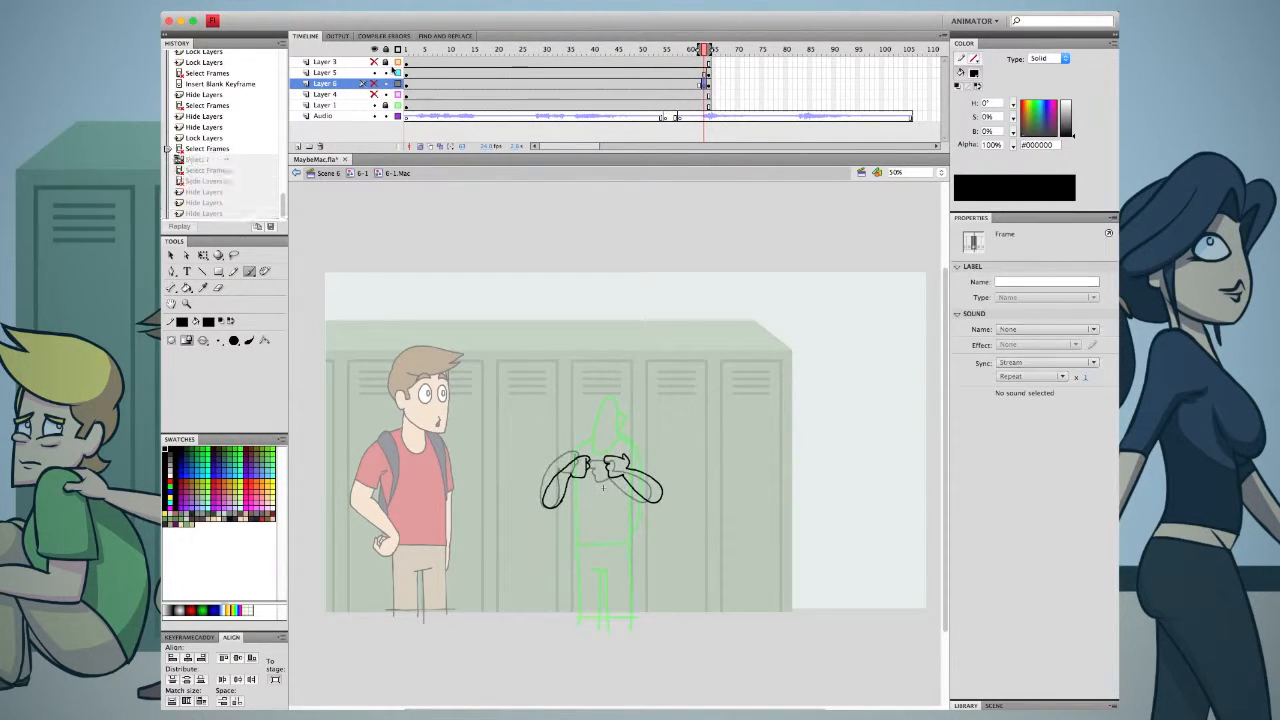
key("super+z")
key("super+z")
Hide Layer 5 and draw the in-between straps on a blank keyframe at frame 63 of Layer 6
left_click(375, 73)
right_click(706, 84)
left_click(760, 163)
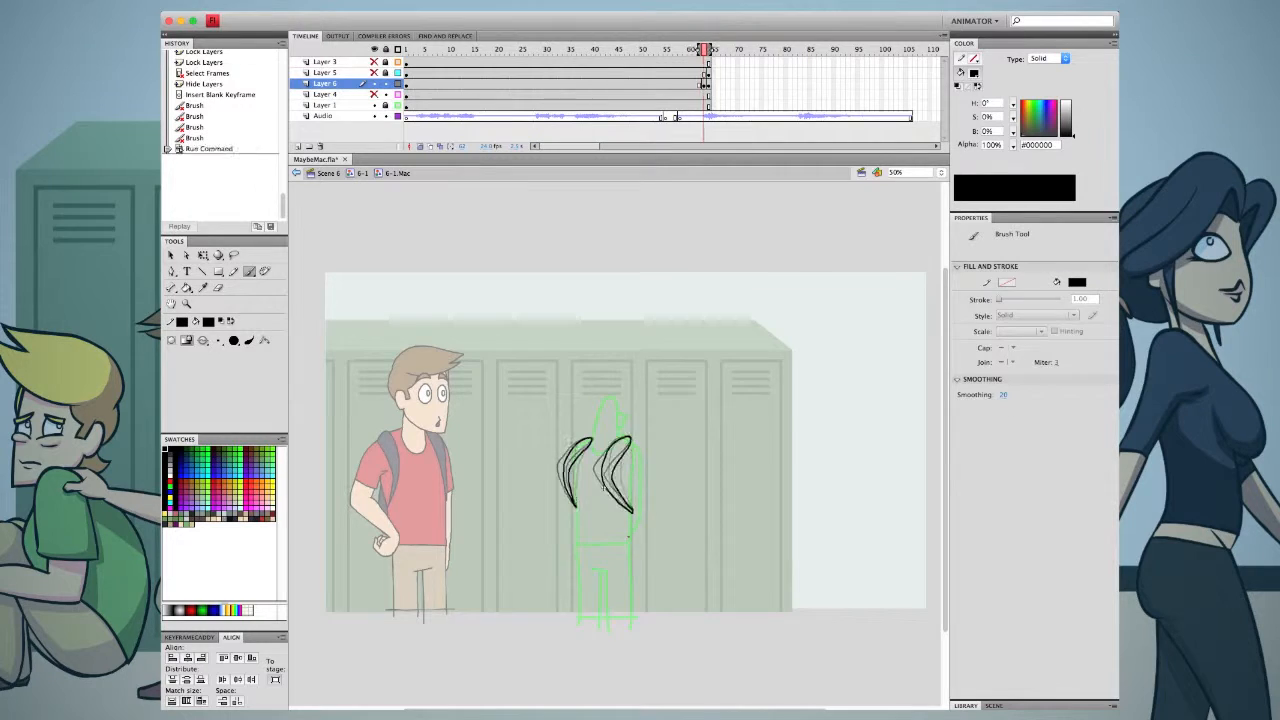
Flip repeatedly between the neighbouring frames to check the in-between straps' motion
key("super+alt+r")
key("super+alt+r")
key("super+alt+r")
key("super+alt+r")
key("super+alt+r")
key("super+alt+r")
key("super+alt+r")
key("super+alt+r")
key("super+alt+r")
key("super+alt+r")
Insert a blank keyframe at frame 65 of Layer 6 and brush in the straps pulled slightly farther outward
right_click(713, 84)
left_click(765, 172)
mouse_move(590, 440)
left_mouse_down()
mouse_move(566, 452)
mouse_move(575, 505)
left_mouse_up()
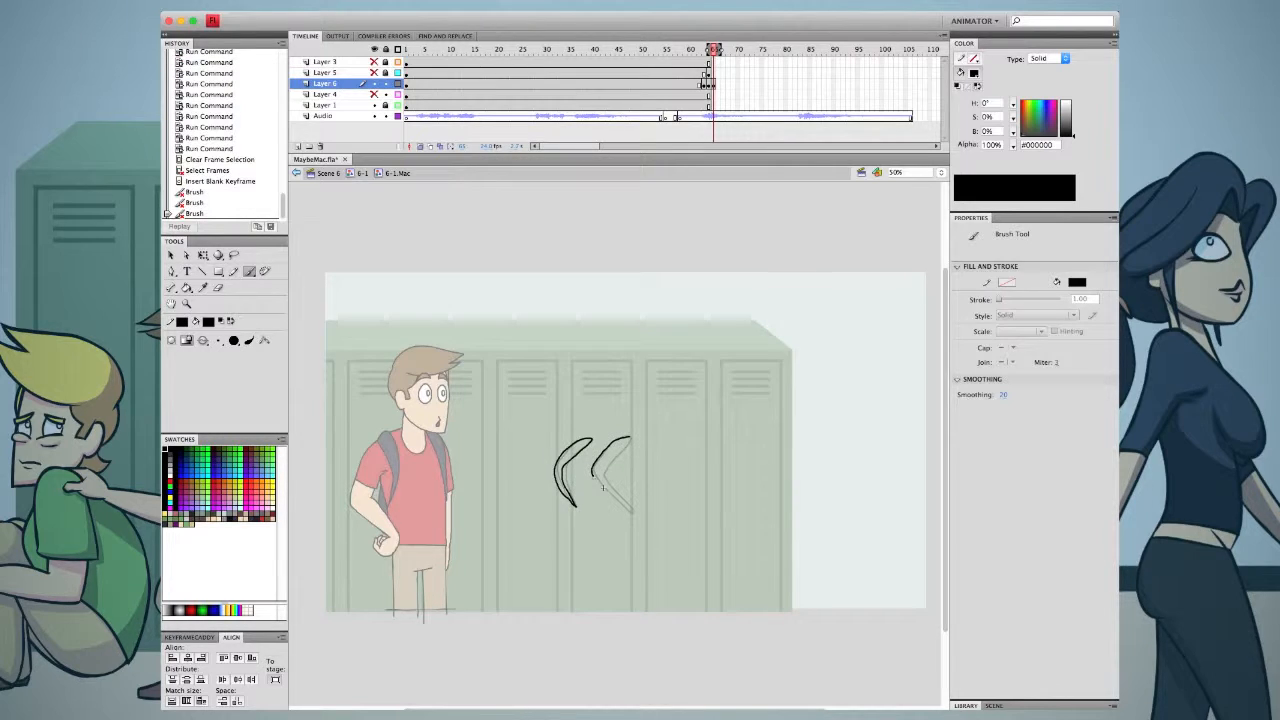
Copy the frame 64 straps and paste them in place on a new blank keyframe following frame 65
left_click(709, 84)
key("super+c")
right_click(716, 84)
left_click(770, 170)
key("super+shift+v")
key("super+shift+v")
Retime the strap keyframes following frame 65 on Layer 6 and insert extra frames to hold them
left_click(716, 86)
left_click_drag(716, 86, 728, 85)
left_click(724, 94)
left_click(718, 85)
left_click(732, 94)
right_click(732, 94)
left_click(770, 126)
Play back the strap motion and move the arms' keyframe on Layer 5 from frame 64 to frame 65
left_click(708, 84)
key("Return")
left_click(709, 72)
left_click_drag(709, 72, 715, 73)
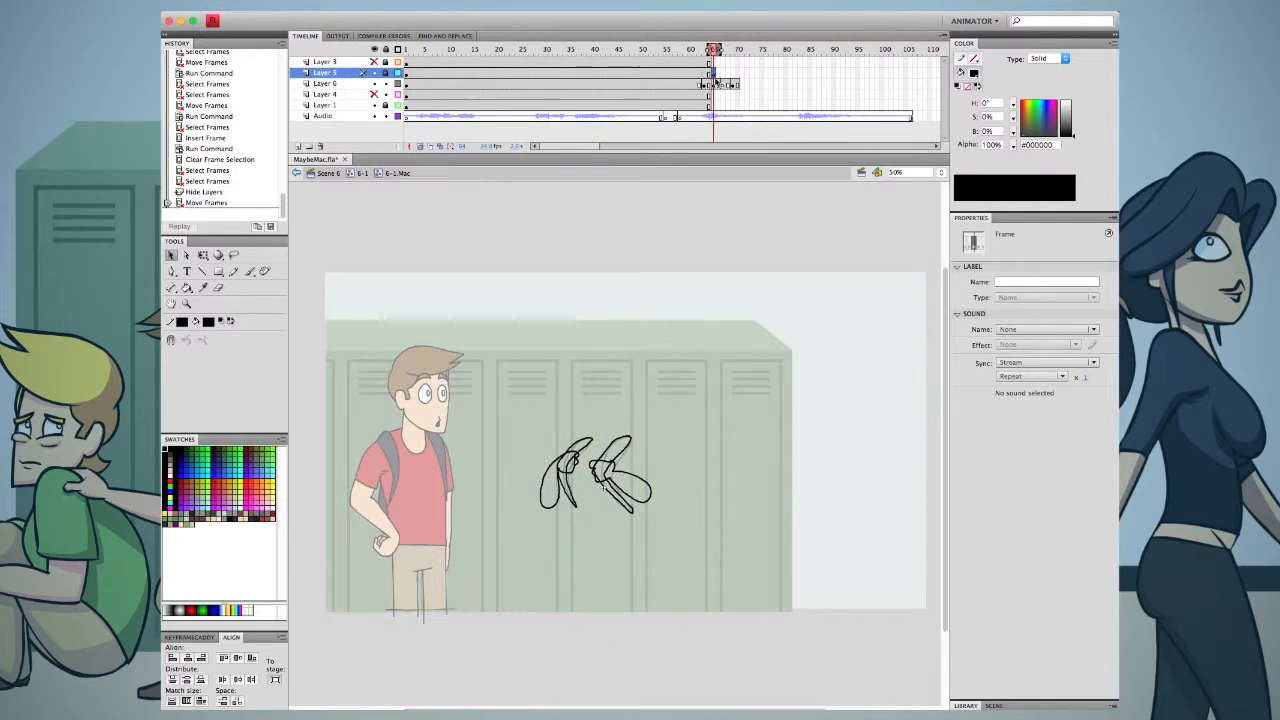
Insert a keyframe at frame 64 of Layer 5 and rotate the forearms to follow the pulled straps
right_click(710, 70)
left_click(755, 163)
key("super+z")
right_click(710, 70)
left_click(743, 150)
left_click(717, 50)
left_click_drag(597, 417, 522, 525)
key("q")
left_click_drag(567, 482, 549, 508)
mouse_move(594, 452)
left_mouse_down()
mouse_move(552, 447)
mouse_move(560, 480)
mouse_move(599, 405)
left_mouse_up()
key("q")
key("ctrl+shift+a")
Touch up the frame 64 arm drawing, then rotate and nudge the character's screen-right forearm inward toward its strap
key("b")
left_click(170, 255)
left_click(650, 482)
left_click(203, 255)
left_click_drag(662, 503, 660, 501)
left_click_drag(600, 449, 622, 470)
key("Left")
key("Left")
key("Left")
key("Left")
left_click(617, 428)
Erase and redraw the outline of the hand gripping the strap at frame 64
key("e")
key("b")
left_click_drag(615, 478, 604, 482)
left_click_drag(606, 480, 606, 483)
key("e")
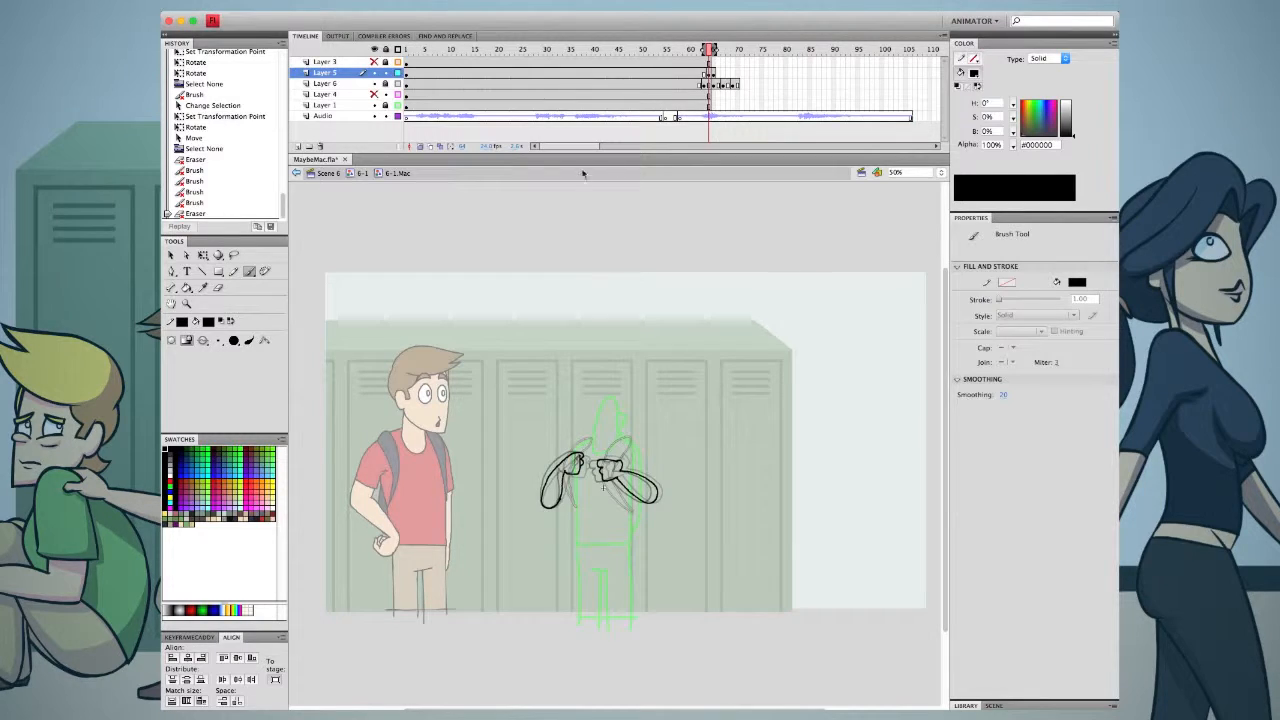
Move the Layer 5 arm keyframe from frame 64 to frame 63 and step through the following frames
left_click(709, 74)
left_click_drag(709, 74, 704, 74)
key("period")
key("period")
key("period")
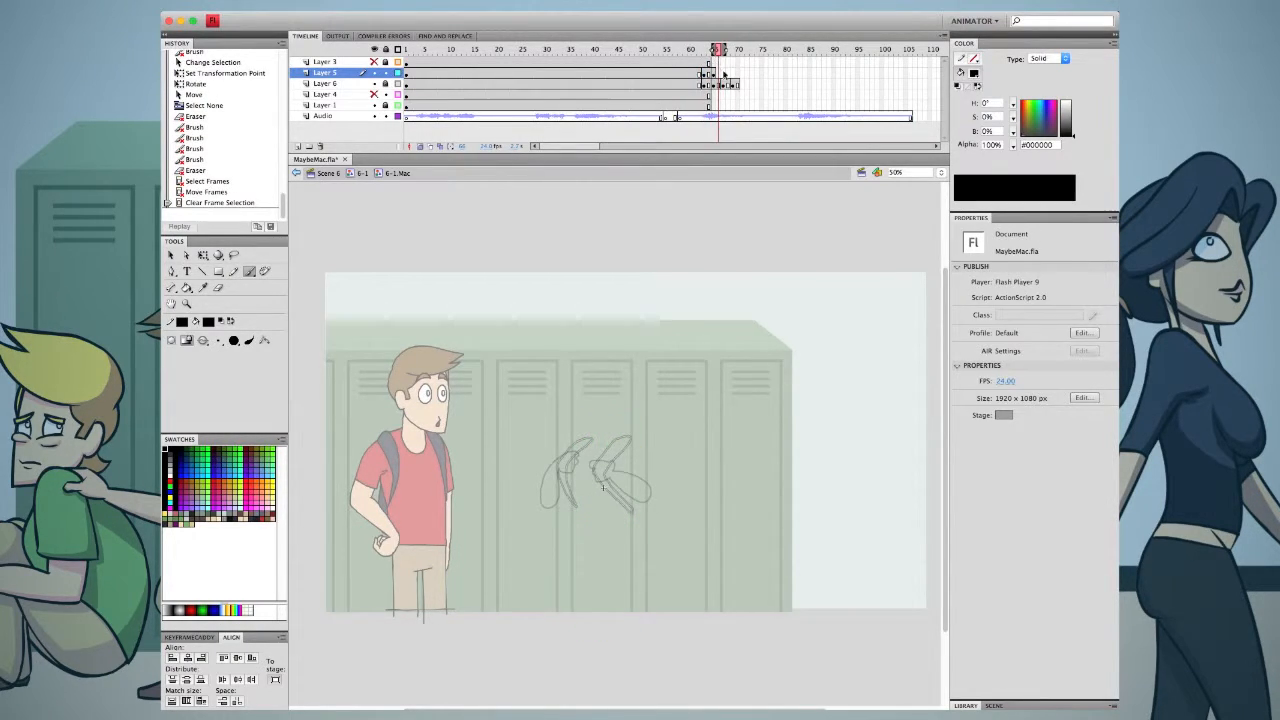
Insert a keyframe at frame 67 of Layer 5 and rotate both forearms slightly
left_click(724, 74)
key("F6")
key("q")
left_click_drag(531, 438, 549, 503)
left_click_drag(576, 457, 641, 494)
left_click(598, 488)
left_click_drag(586, 457, 620, 482)
left_click(583, 534)
Insert a blank keyframe at frame 69 of Layer 5, paste the copied forearms in place, add hold frames and play back
right_click(733, 74)
left_click(790, 162)
left_click(722, 74)
key("ctrl+c")
left_click(737, 74)
key("ctrl+shift+v")
right_click(737, 74)
left_click(775, 121)
key("Return")
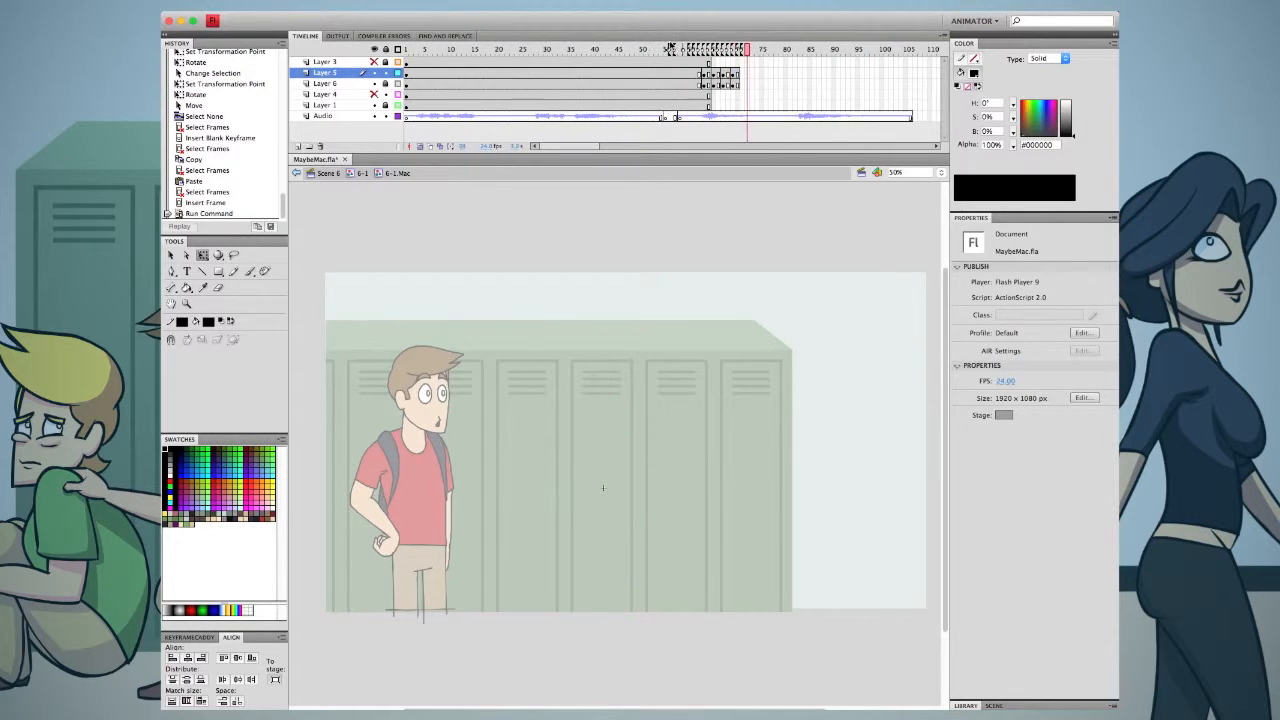
Extend Layers 5 and 6 with inserted frames up to frame 75
left_click_drag(763, 74, 766, 83)
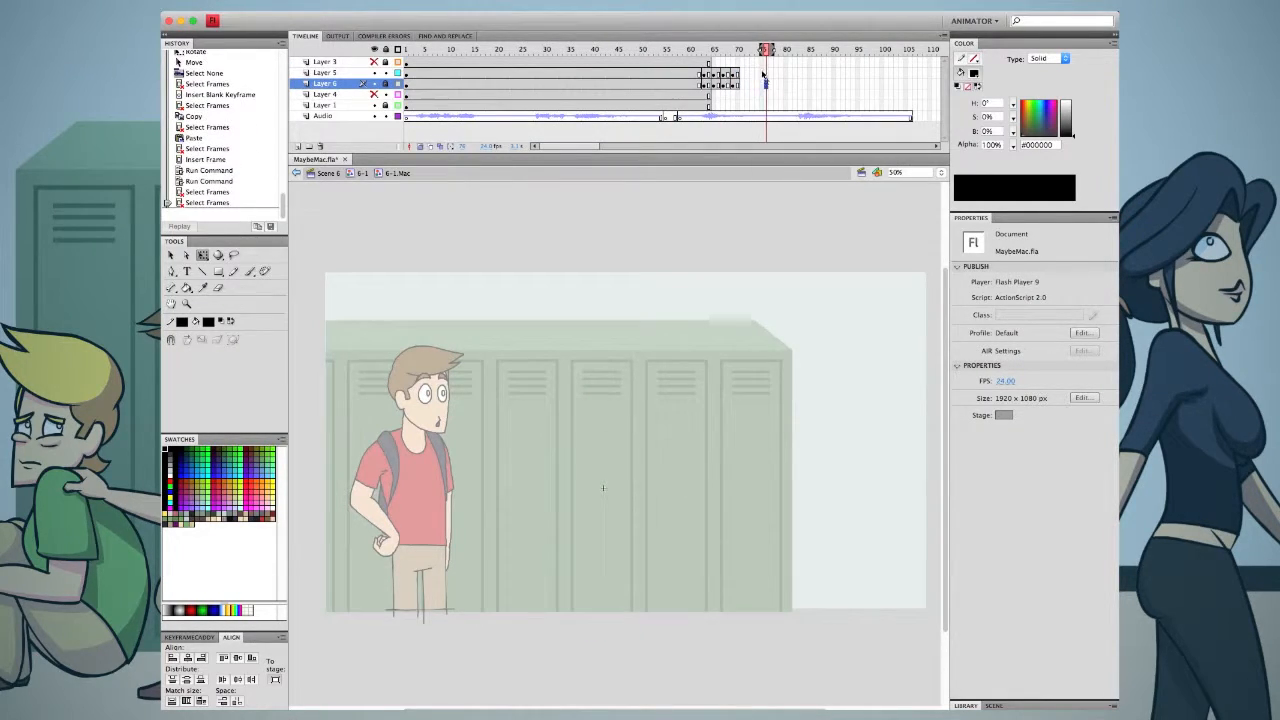
right_click(762, 83)
left_click(803, 131)
Insert a keyframe at frame 63 of Layer 4 and rotate the sleeves to line up with the outlined forearms
key("comma")
key("comma")
key("comma")
key("comma")
key("comma")
key("comma")
left_click(707, 94)
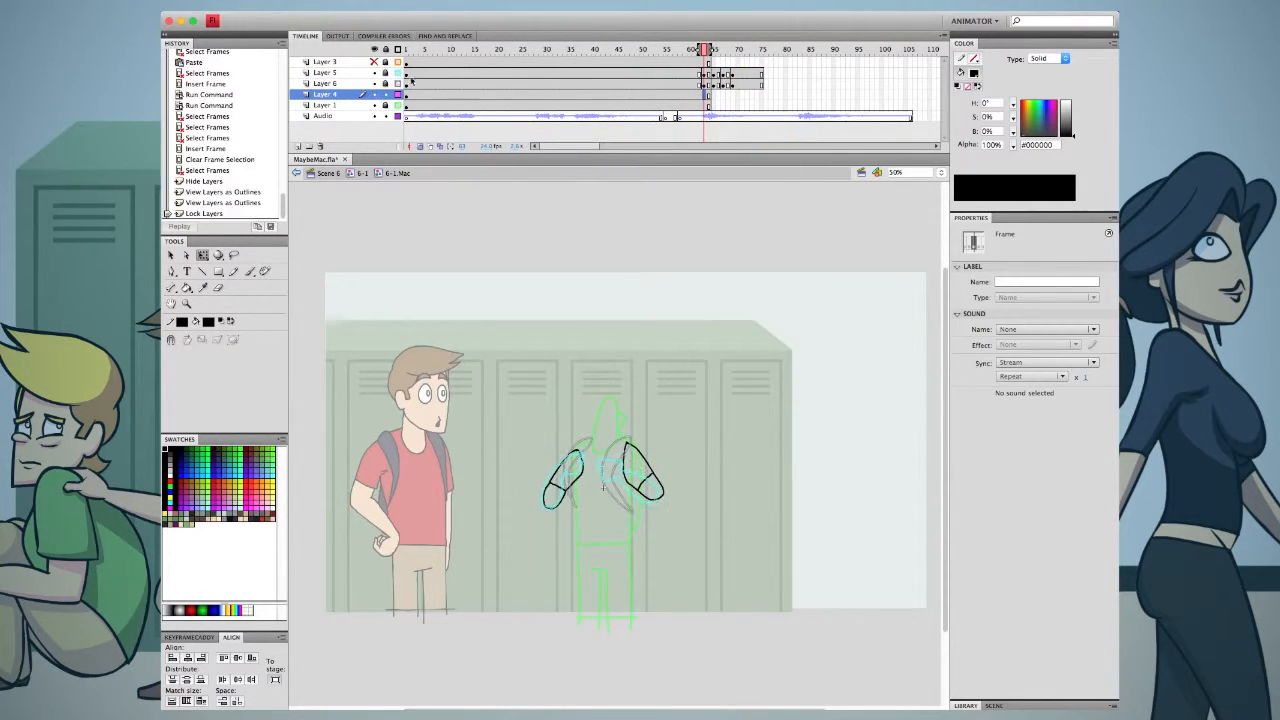
right_click(710, 94)
left_click(762, 171)
left_click(618, 453)
left_click_drag(641, 472, 624, 446)
left_click_drag(660, 508, 562, 474)
left_click(579, 372)
key(".")
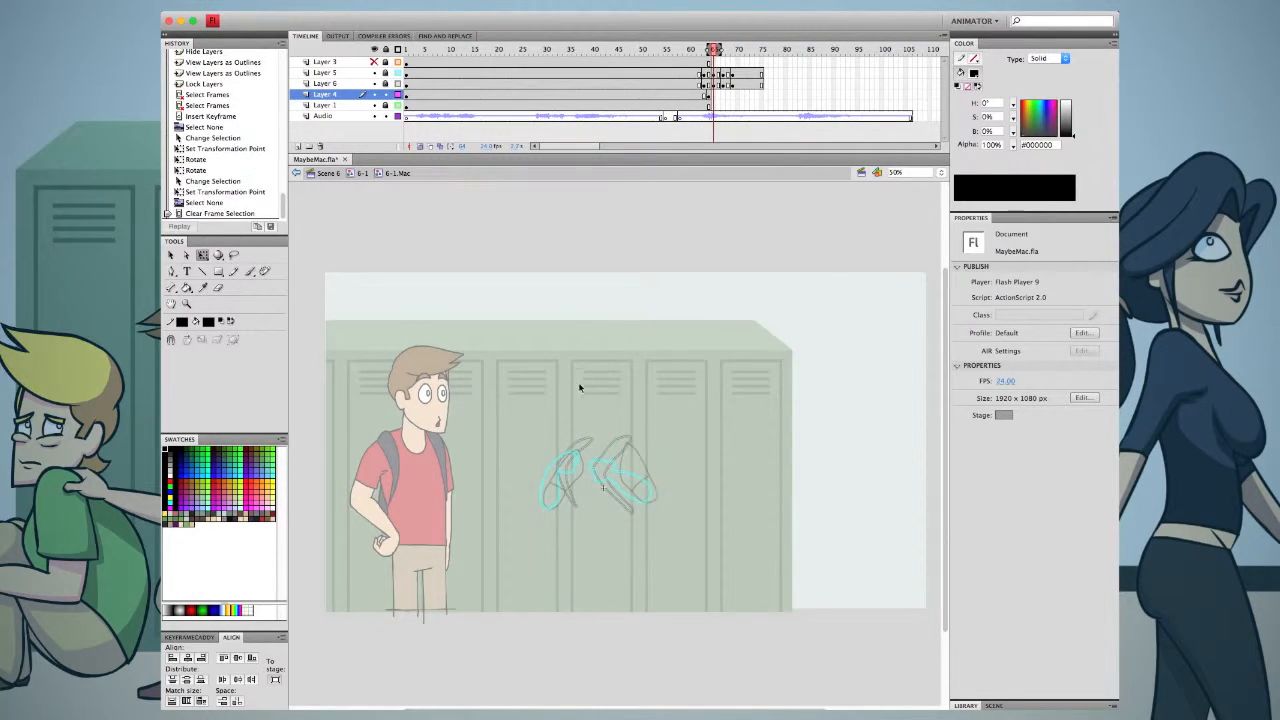
Insert a keyframe at frame 65 of Layer 4, then rotate and scale the screen-right sleeve to match its forearm
left_click(713, 97)
key("F6")
left_click(527, 505)
left_click(637, 472)
left_click_drag(637, 472, 628, 447)
left_click_drag(616, 505, 609, 524)
key("ctrl+z")
left_click_drag(620, 441, 612, 447)
left_click_drag(616, 505, 623, 523)
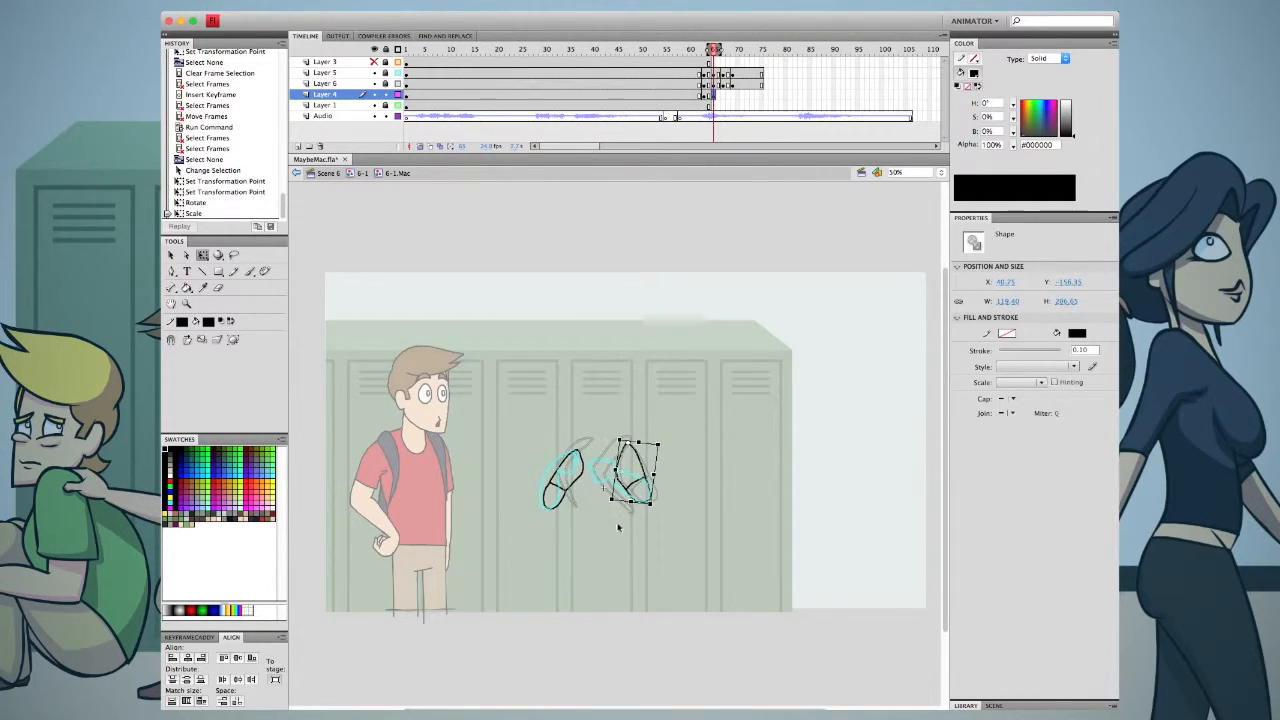
Insert a keyframe at frame 67 of Layer 4 and adjust the screen-right sleeve's rotation and scale
left_click(603, 487)
right_click(723, 94)
left_click(771, 171)
left_click(603, 487)
left_click(625, 495)
left_click_drag(609, 508, 616, 506)
left_click(604, 539)
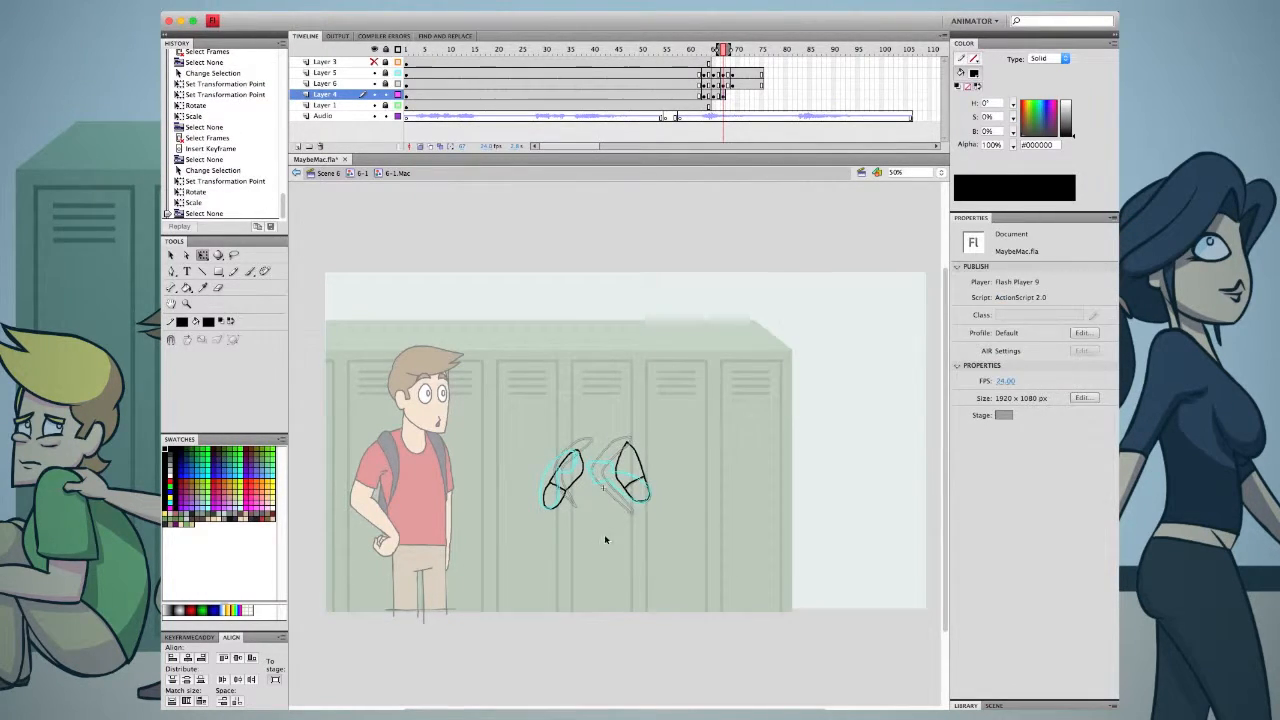
Paste copied sleeves in place on a blank keyframe at frame 69 of Layer 4 and hold them to frame 75
right_click(729, 92)
left_click(790, 177)
right_click(762, 95)
left_click(796, 142)
left_click(603, 487)
left_click(781, 12)
left_click(805, 26)
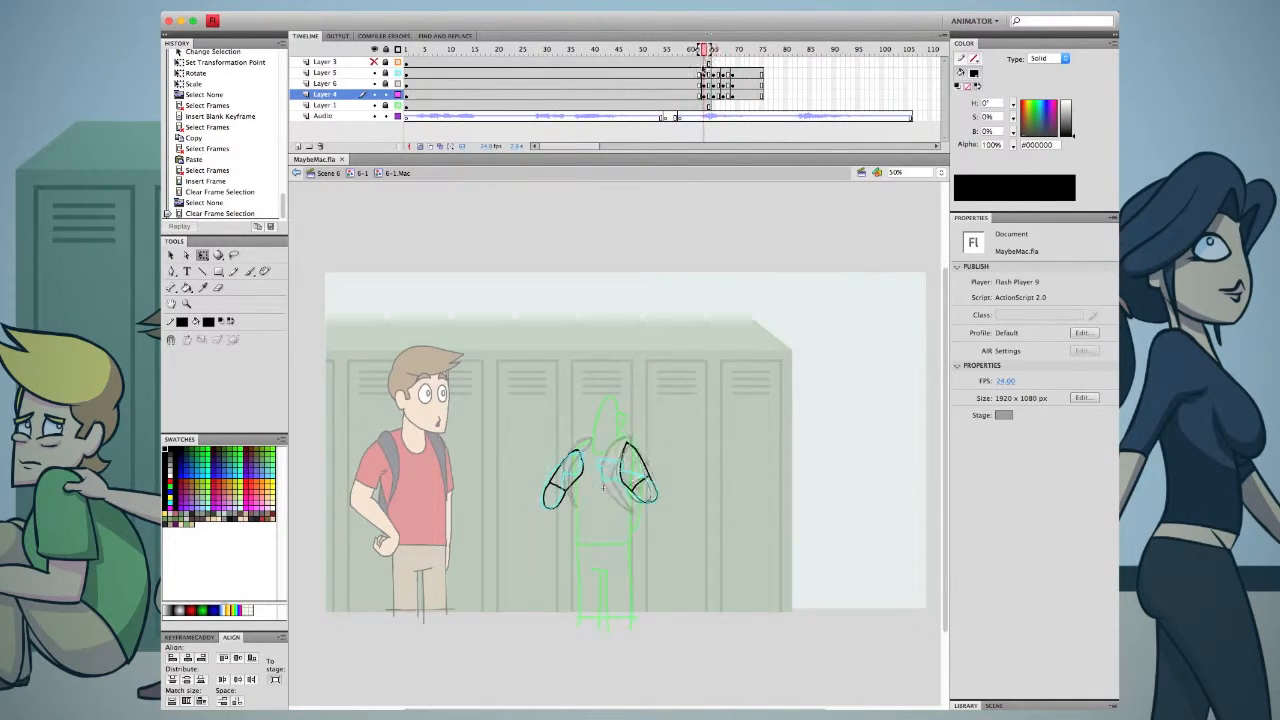
Fill the sleeves with green #73B365 and the forearms and hands with skin tone #F2DBB8 across the arm keyframes
left_click_drag(712, 50, 708, 50)
left_click(704, 74)
left_click(674, 228)
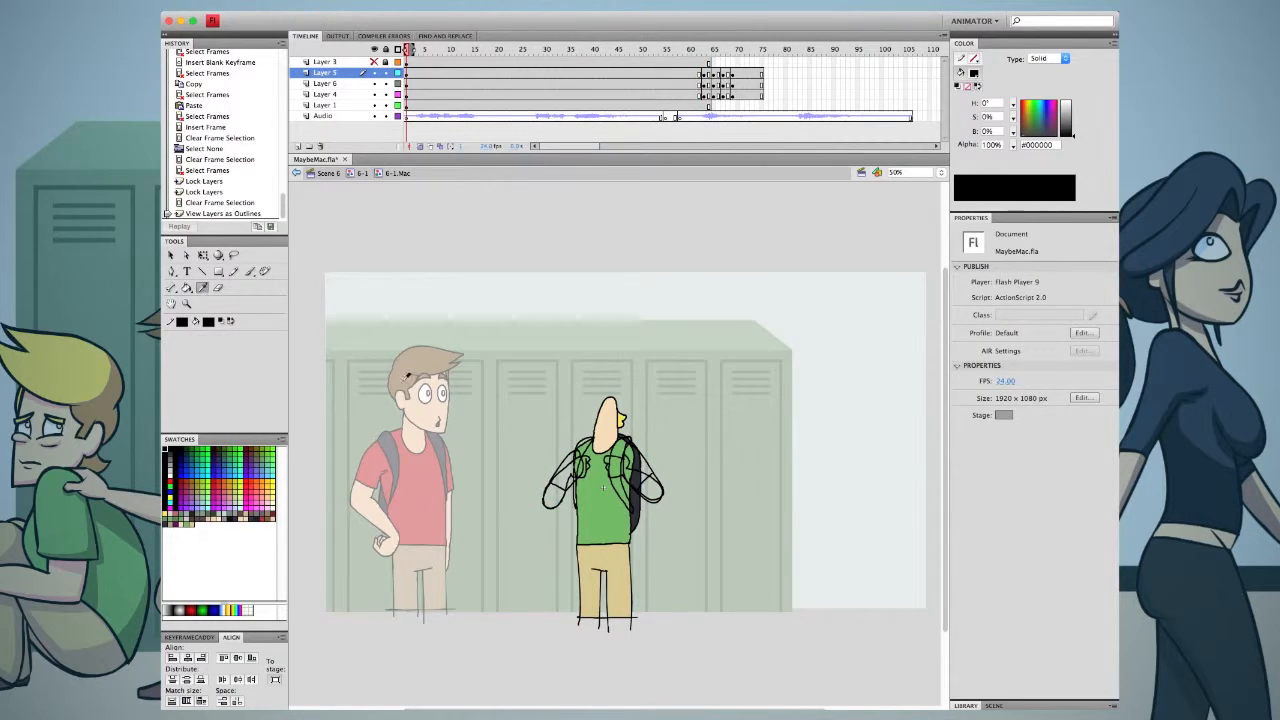
left_click(1030, 123)
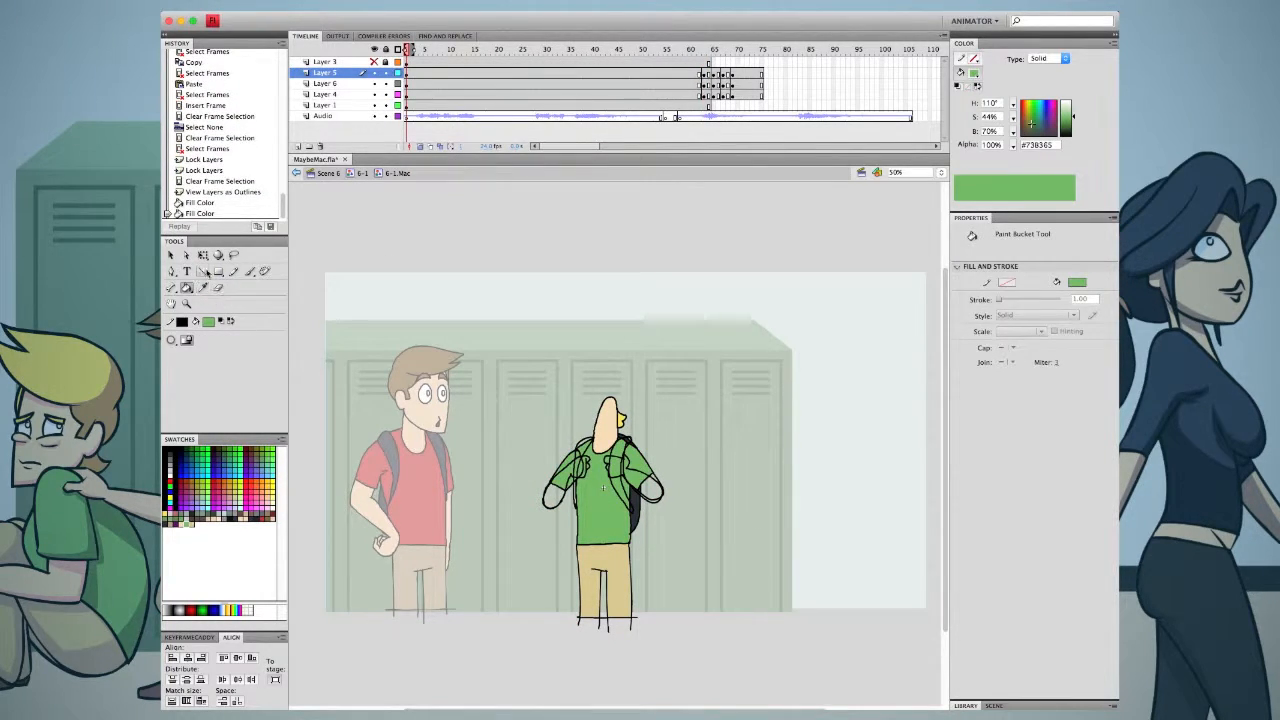
left_click(557, 490)
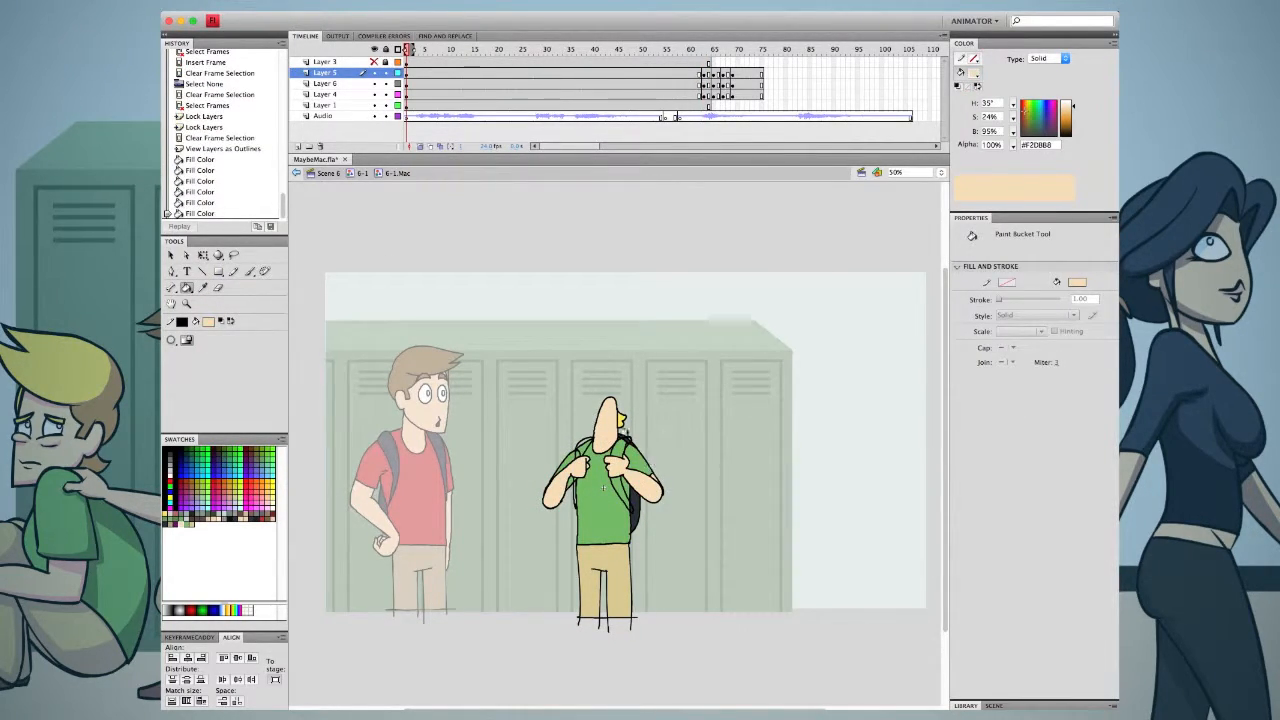
key("ctrl+shift+h")
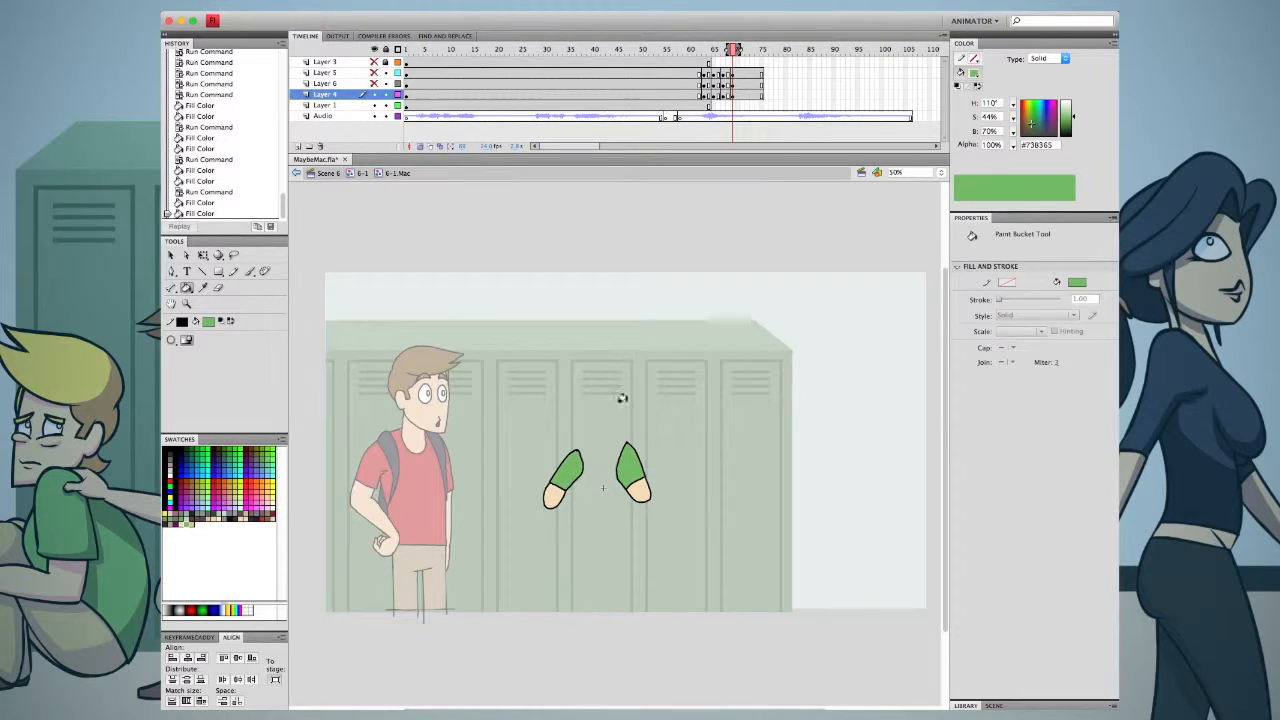
Show Layers 5 and 6 again and hide the body and sleeve layers to isolate the straps and forearms
left_click(374, 73)
left_click(374, 83)
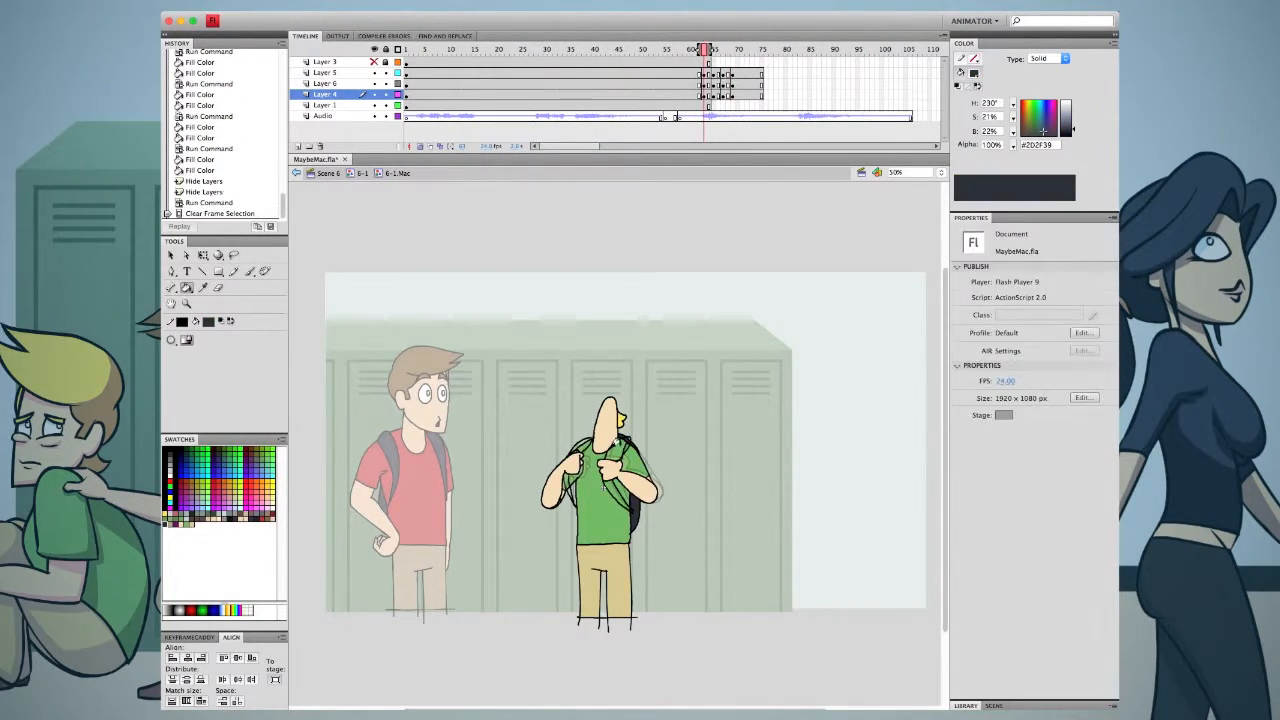
left_click(386, 105)
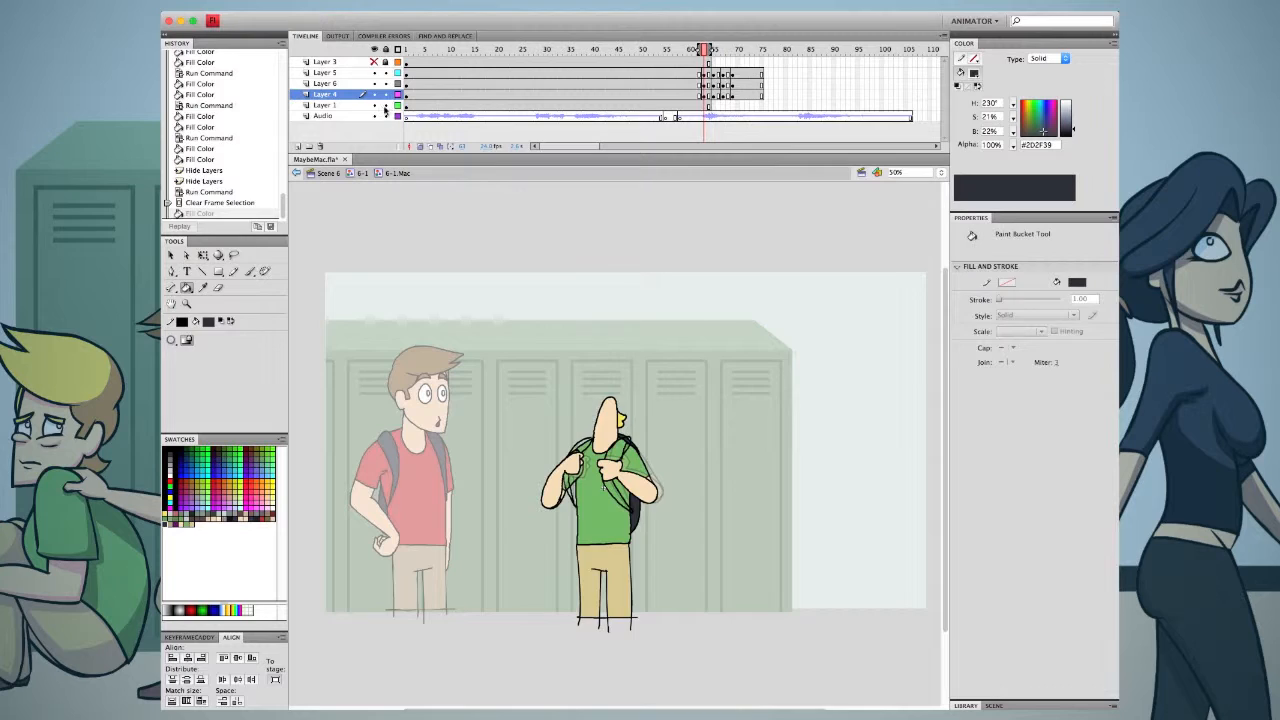
left_click(374, 105)
left_click(386, 105)
left_click(374, 94)
Adjust the Paint Bucket's gap size and erase a stray bit of the straps at frame 63 of Layer 6
left_click(172, 341)
left_click(230, 381)
left_click(704, 84)
left_click(704, 73)
left_click(704, 84)
key("e")
left_click(630, 435)
key("k")
Fill the backpack straps with dark gray #2D2F39 on the Layer 6 keyframes and play back the motion
key("period")
left_click(172, 341)
left_click(230, 381)
left_click(620, 447)
key("period")
left_click(582, 447)
left_click(621, 448)
left_click(687, 49)
key("Return")
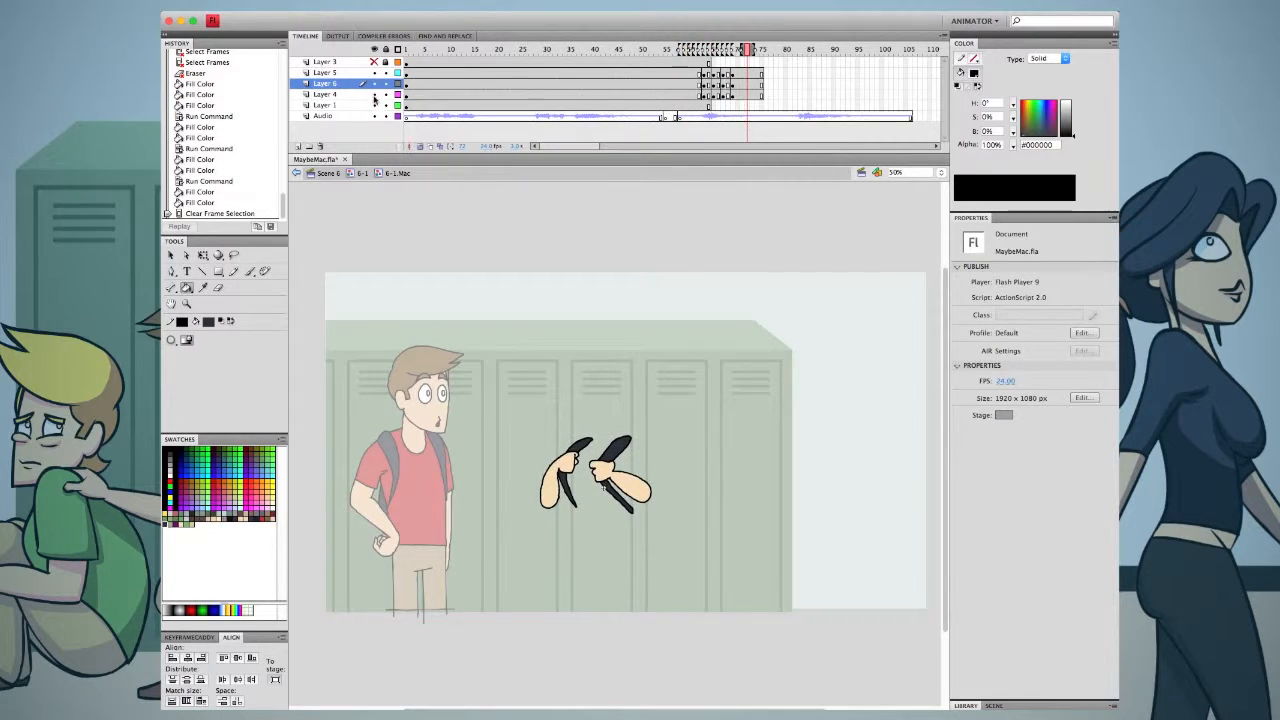
Extend the body on Layer 1 to frame 75 and scrub through the motion
right_click(762, 105)
left_click(797, 154)
left_click_drag(687, 49, 714, 50)
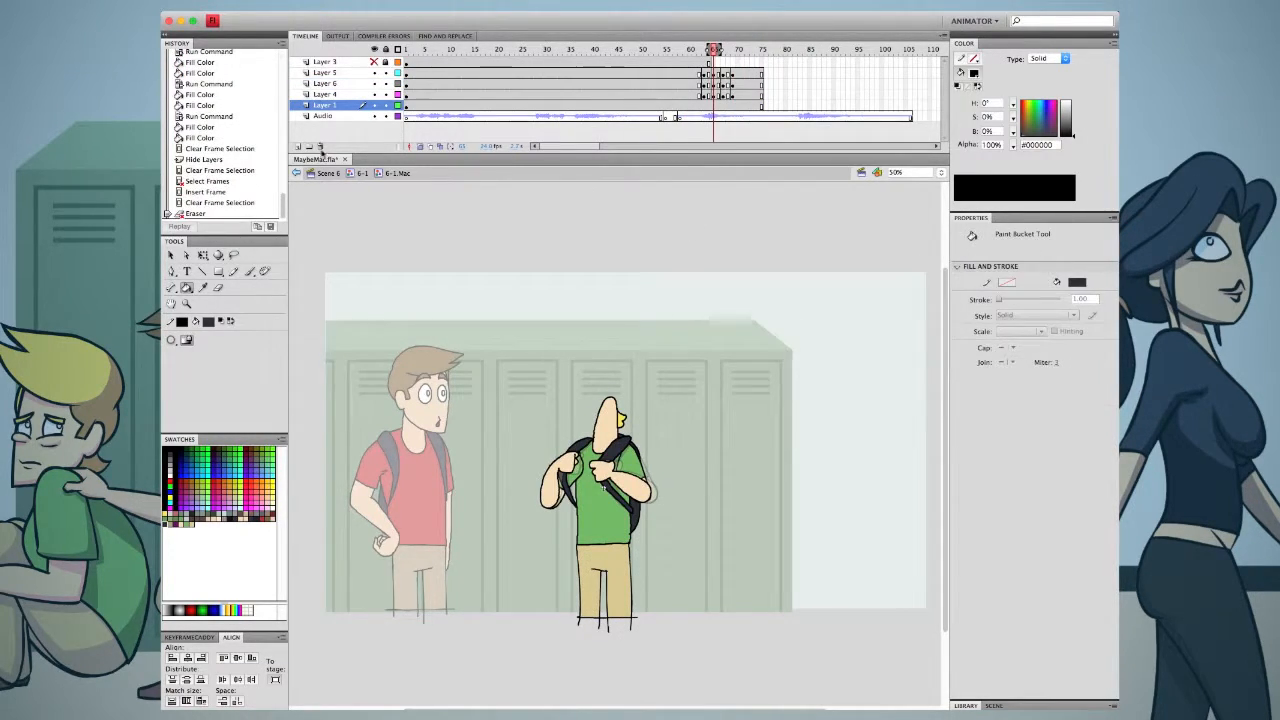
Fill both backpack straps of the opening pose with dark gray and play the tug from frame 60
left_click(688, 50)
left_click(582, 447)
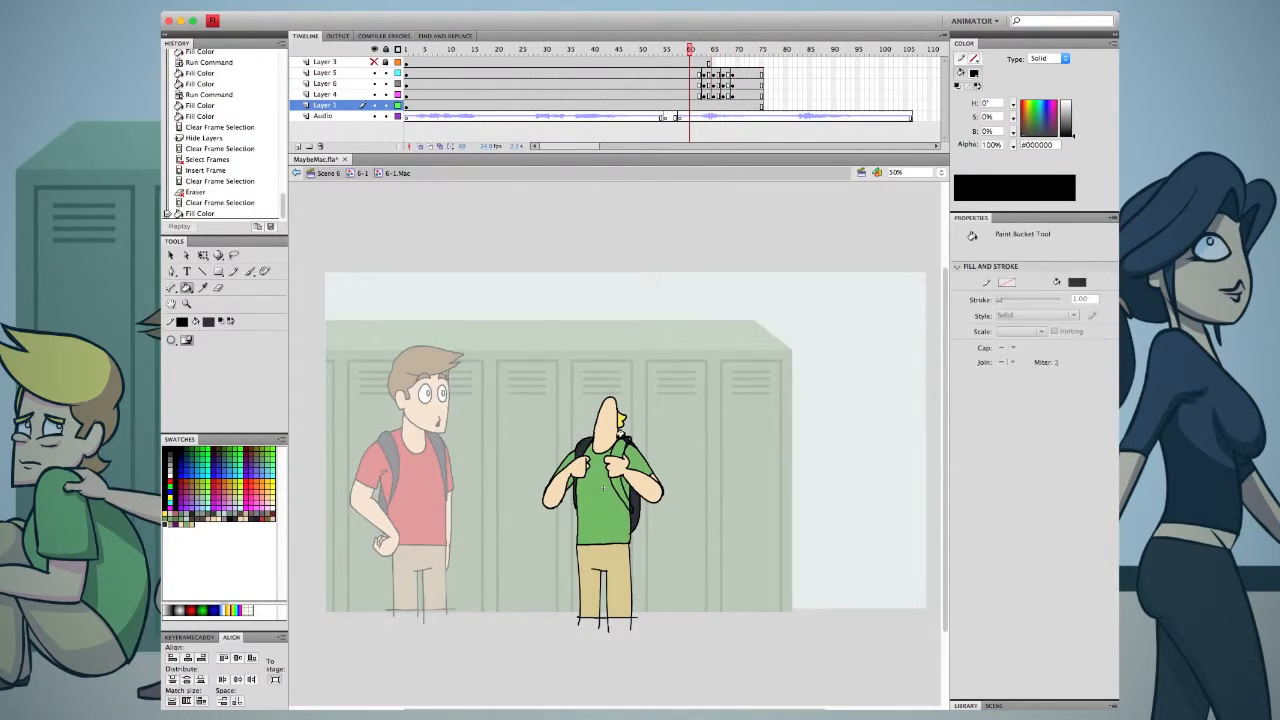
left_click(621, 448)
left_click(688, 50)
key("Return")
left_click(688, 50)
key("Return")
Outline and lock Layers 5 and 6, lock Layer 1, and rotate the screen-right sleeve of Layer 4's opening pose
left_click(699, 51)
left_click(690, 95)
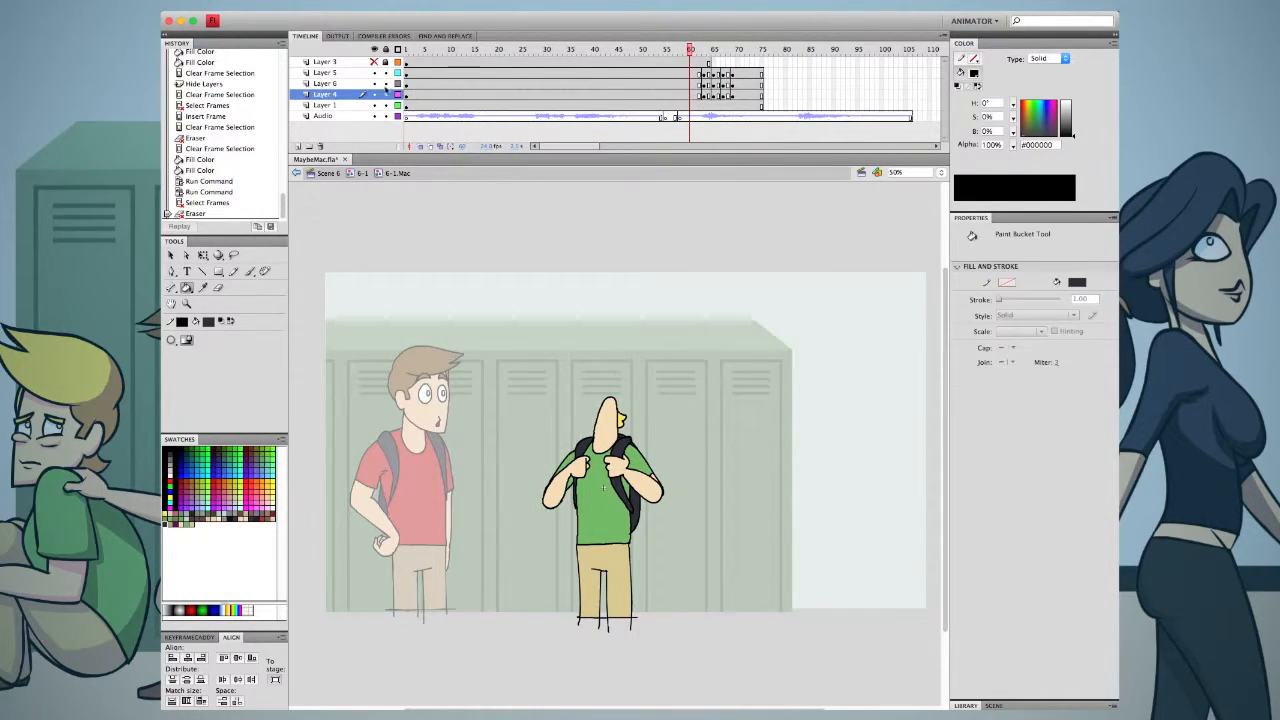
left_click_drag(397, 73, 397, 84)
left_click_drag(386, 73, 386, 84)
left_click(386, 105)
mouse_move(681, 519)
left_mouse_down()
mouse_move(614, 432)
mouse_move(666, 510)
left_mouse_up()
key("q")
left_click(649, 558)
Check the sleeve alignment frame by frame, restore the layers' filled display and hide Layers 5 and 6
key("period")
key("period")
key("period")
key("period")
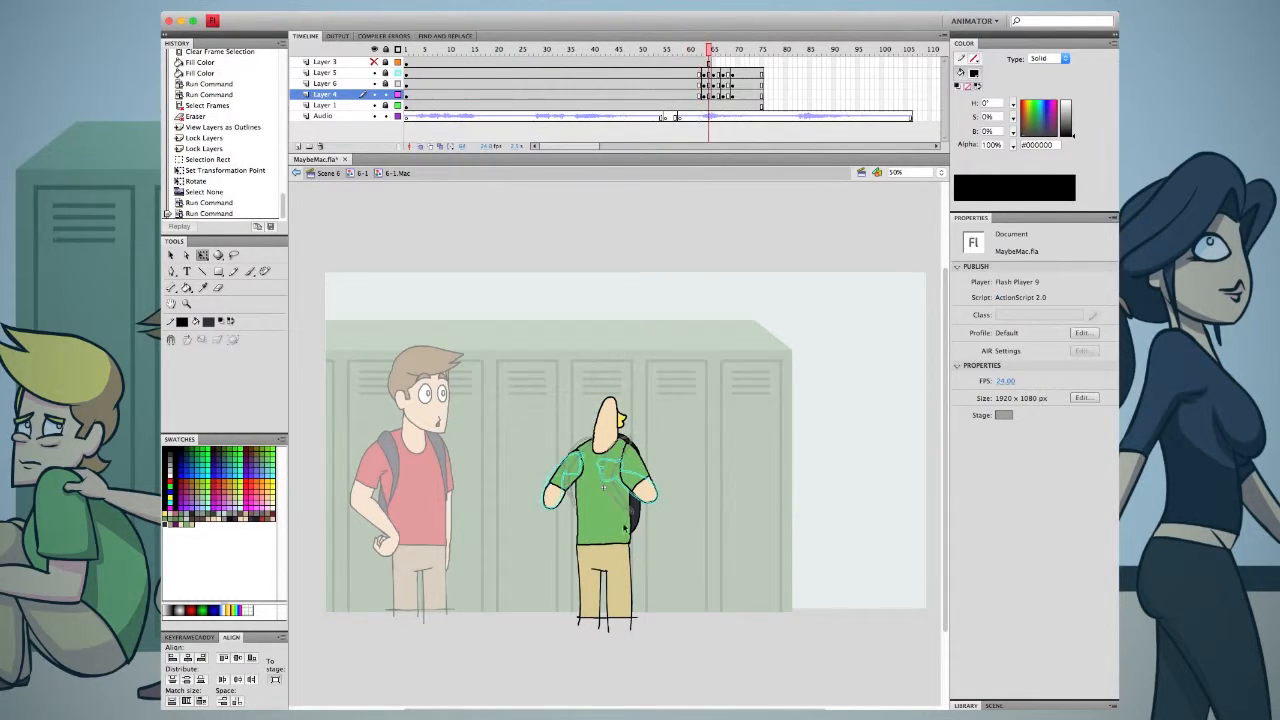
key("period")
key("period")
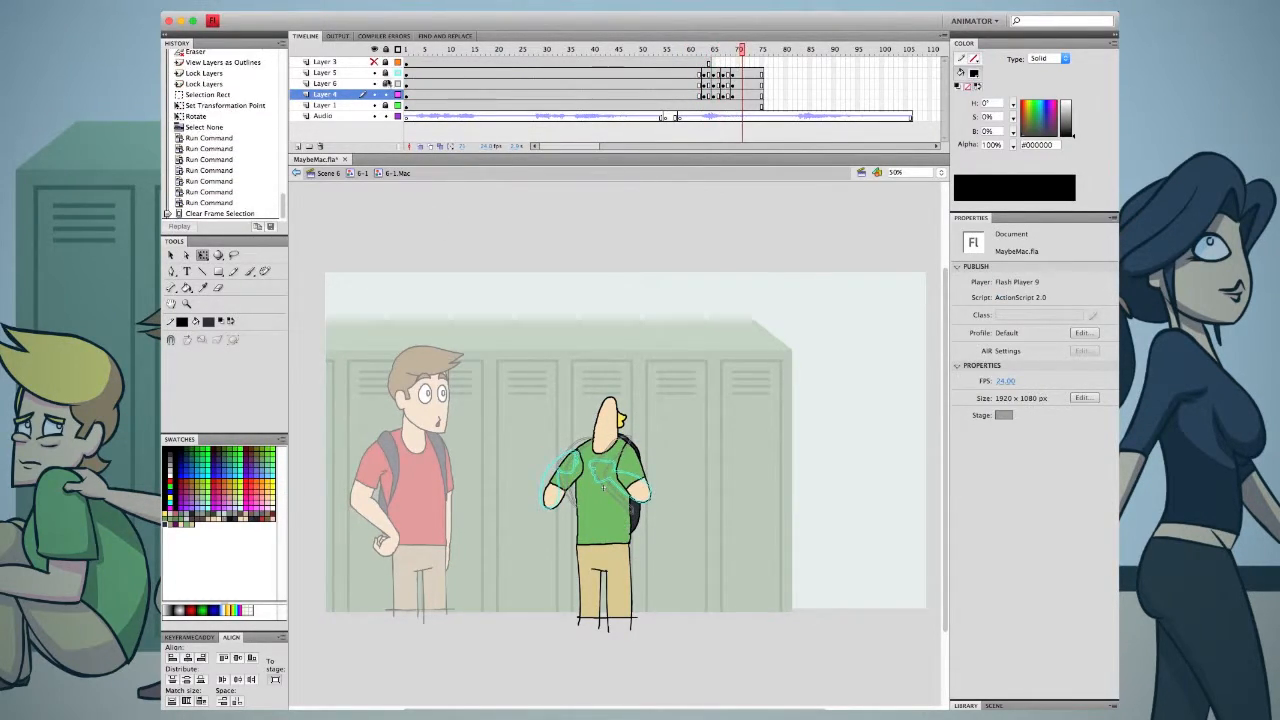
left_click(397, 49)
left_click_drag(374, 84, 374, 73)
Sample the shirt's green #73B365 from Layer 1 as the brush fill color, leaving Layer 1 locked
key("b")
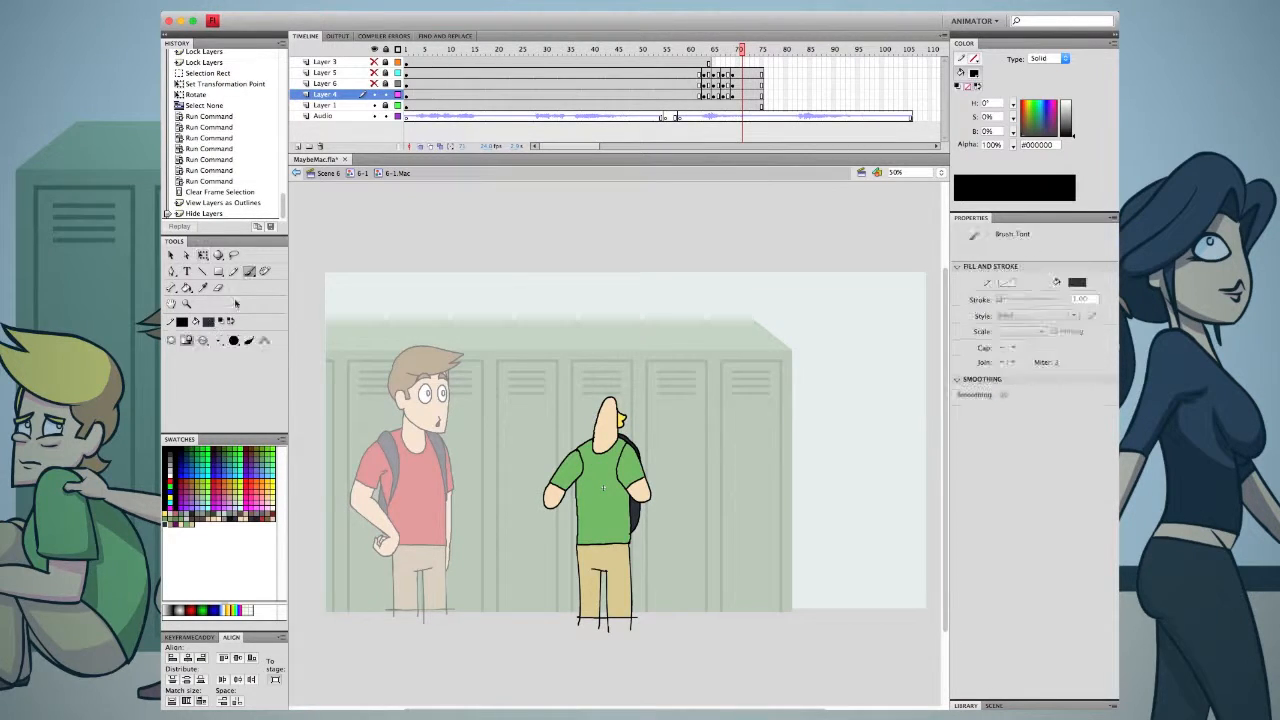
left_click(208, 322)
left_click(537, 258)
key("i")
left_click(386, 105)
left_click(600, 475)
left_click(386, 105)
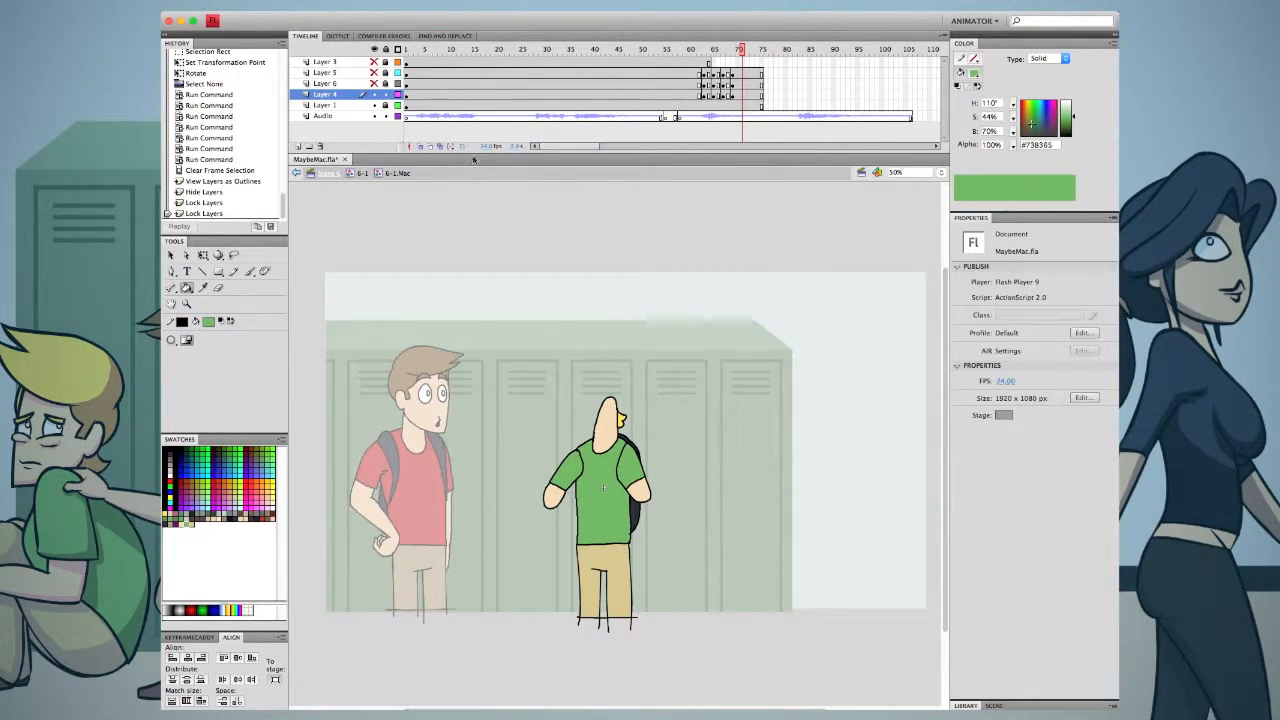
Paint over the outlines between the sleeves and torso in shirt green on Layer 4's tug frames from frame 63, and play the result
left_click(704, 84)
left_click(704, 95)
left_click(249, 273)
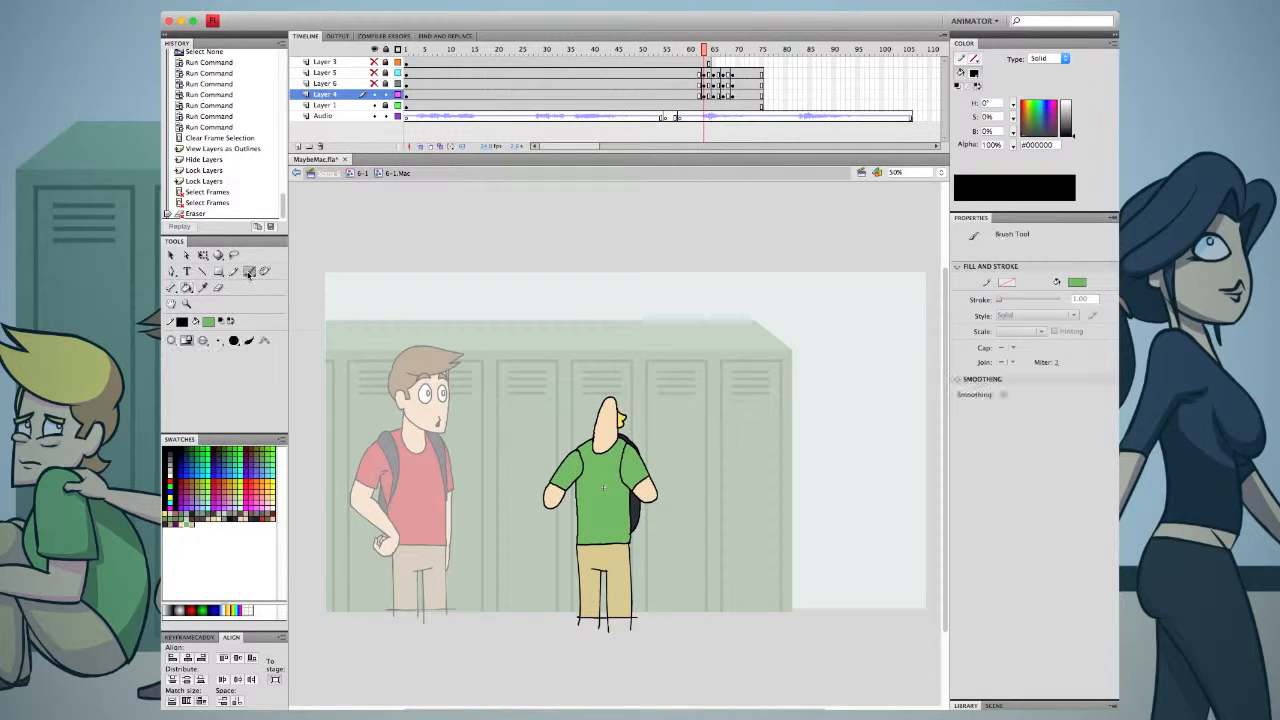
left_click_drag(622, 465, 624, 476)
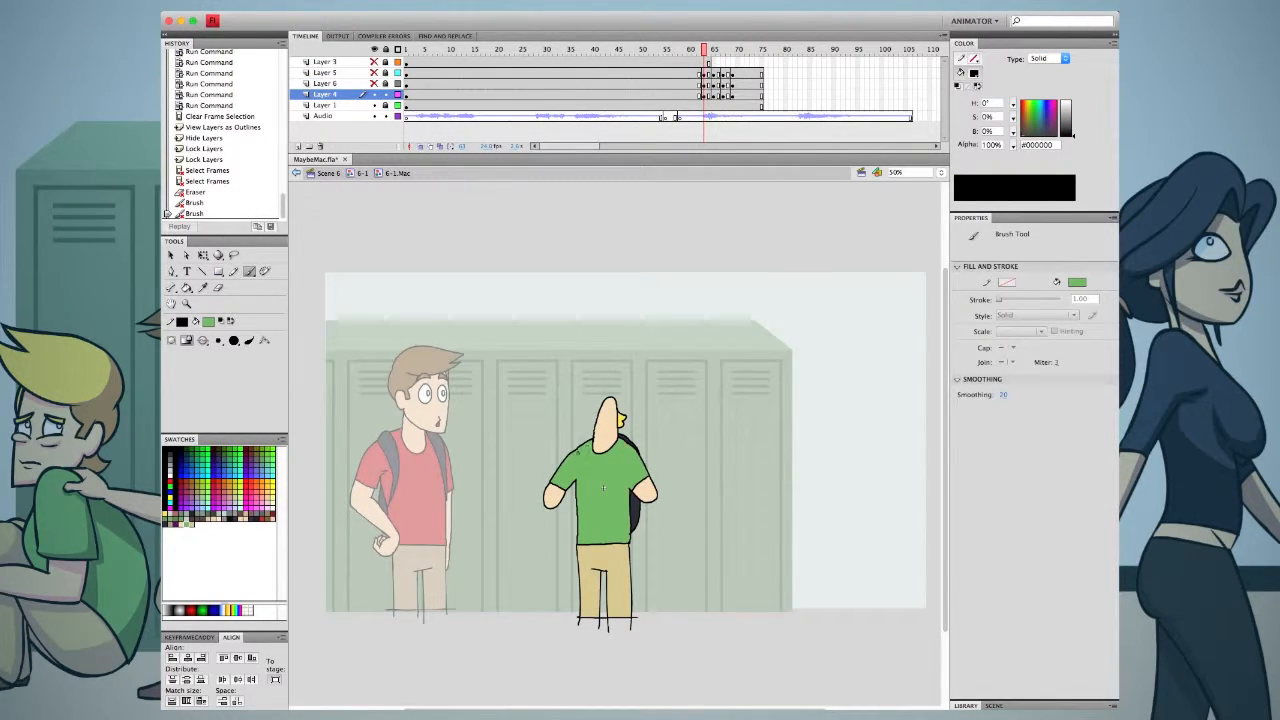
key("F6")
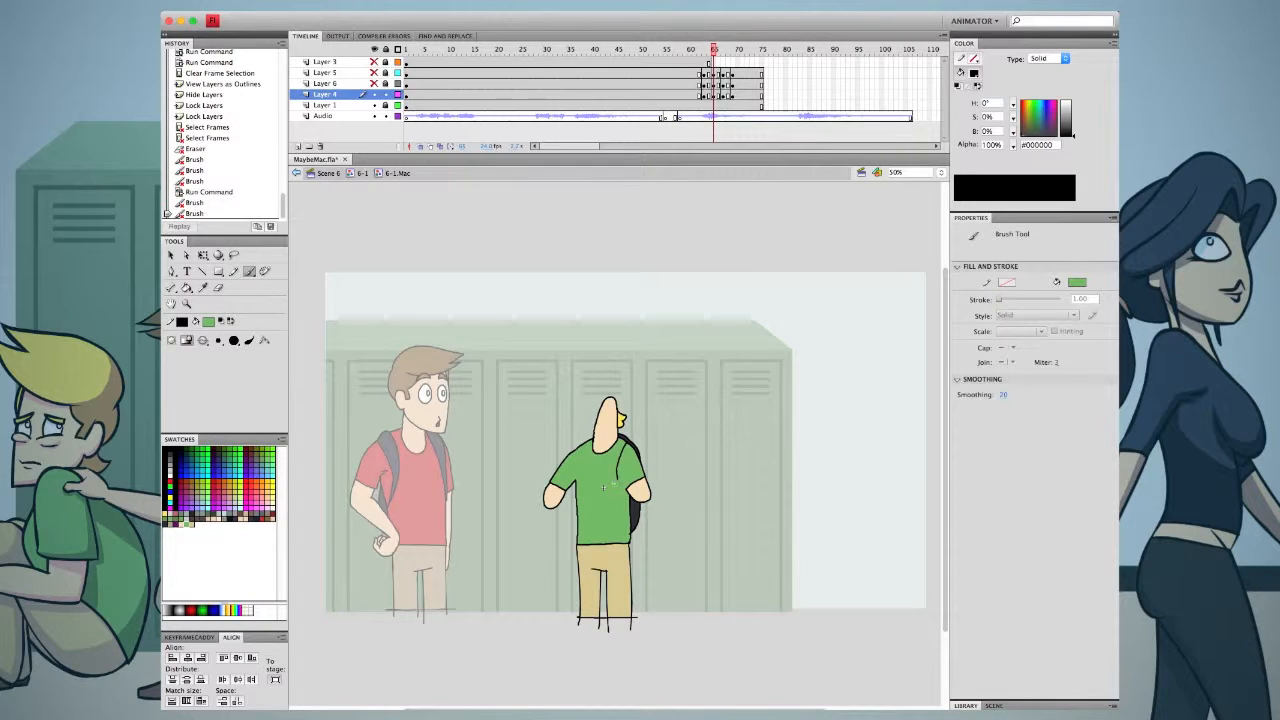
key("F6")
mouse_move(578, 449)
left_mouse_down()
mouse_move(580, 462)
mouse_move(617, 467)
left_mouse_up()
key("F6")
key("Return")
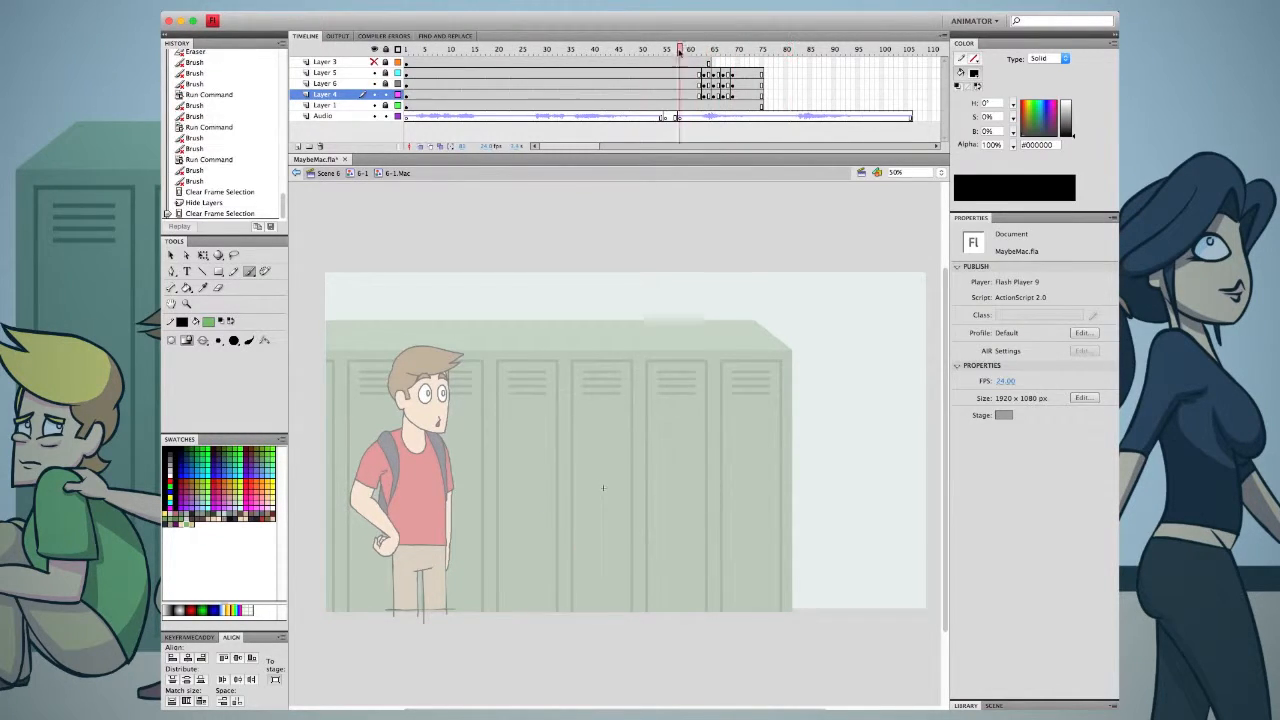
Go through the tug pose by pose and touch up Layer 4's screen-left sleeve with the brush
left_click(325, 84)
left_click(325, 94)
left_click(604, 489)
left_click(604, 489)
key(".")
left_click(604, 489)
key(".")
left_click(604, 489)
key(".")
left_click_drag(564, 474, 573, 500)
key(".")
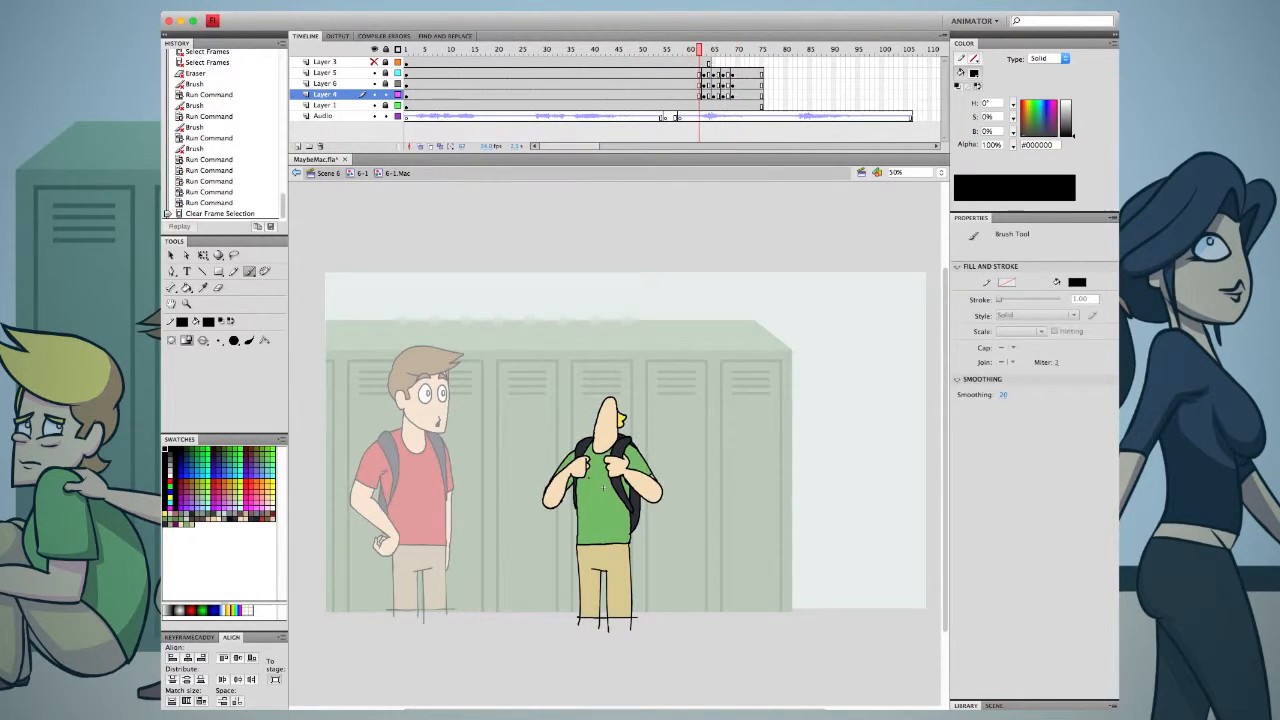
Play the tug, show and unlock the head on Layer 3, and replay from about frame 60
key("Return")
left_click(604, 49)
key("Return")
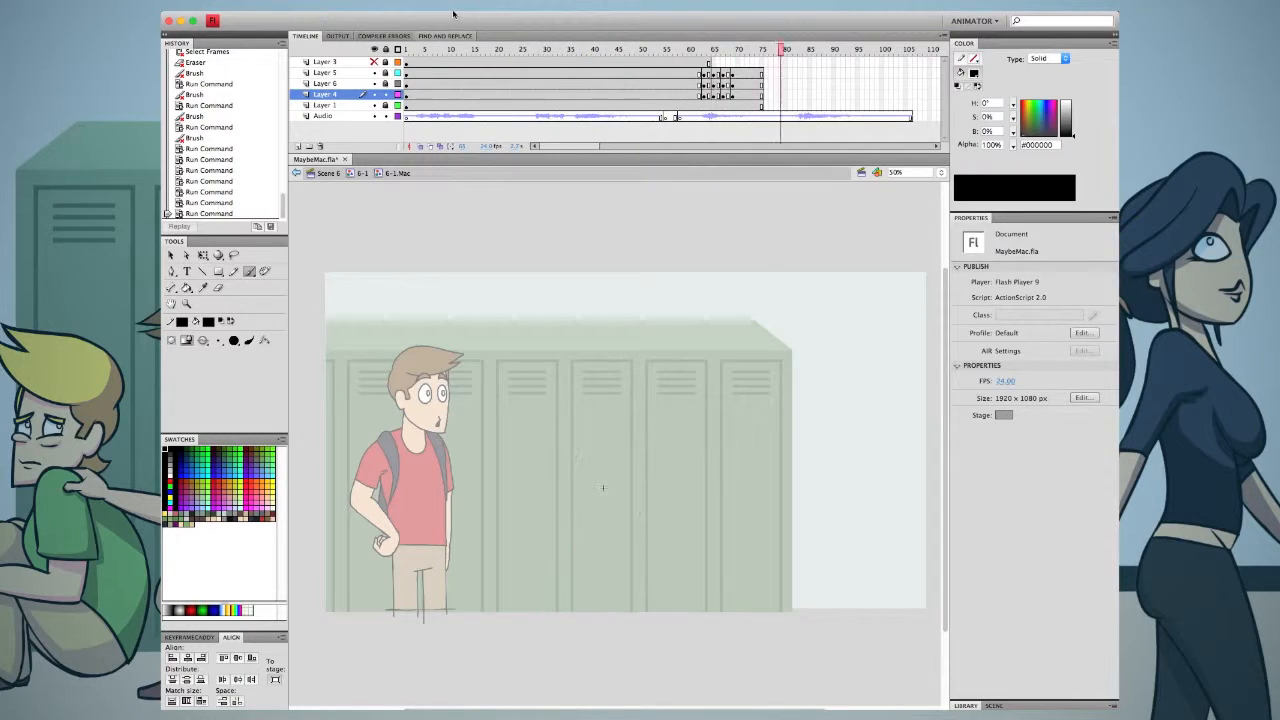
left_click(374, 62)
left_click(386, 62)
left_click(688, 50)
key("Return")
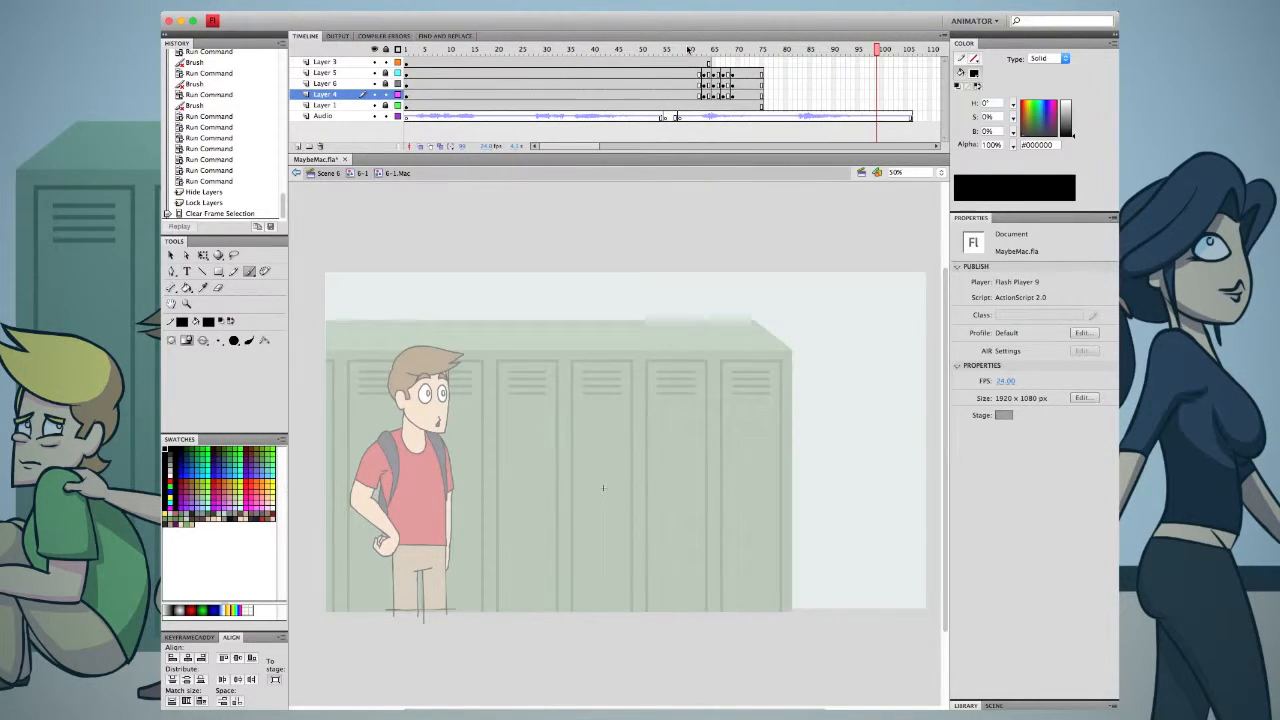
Extend the character's layers to the end of the Audio layer and play the animation
left_click(911, 62)
key("F5")
key("Return")
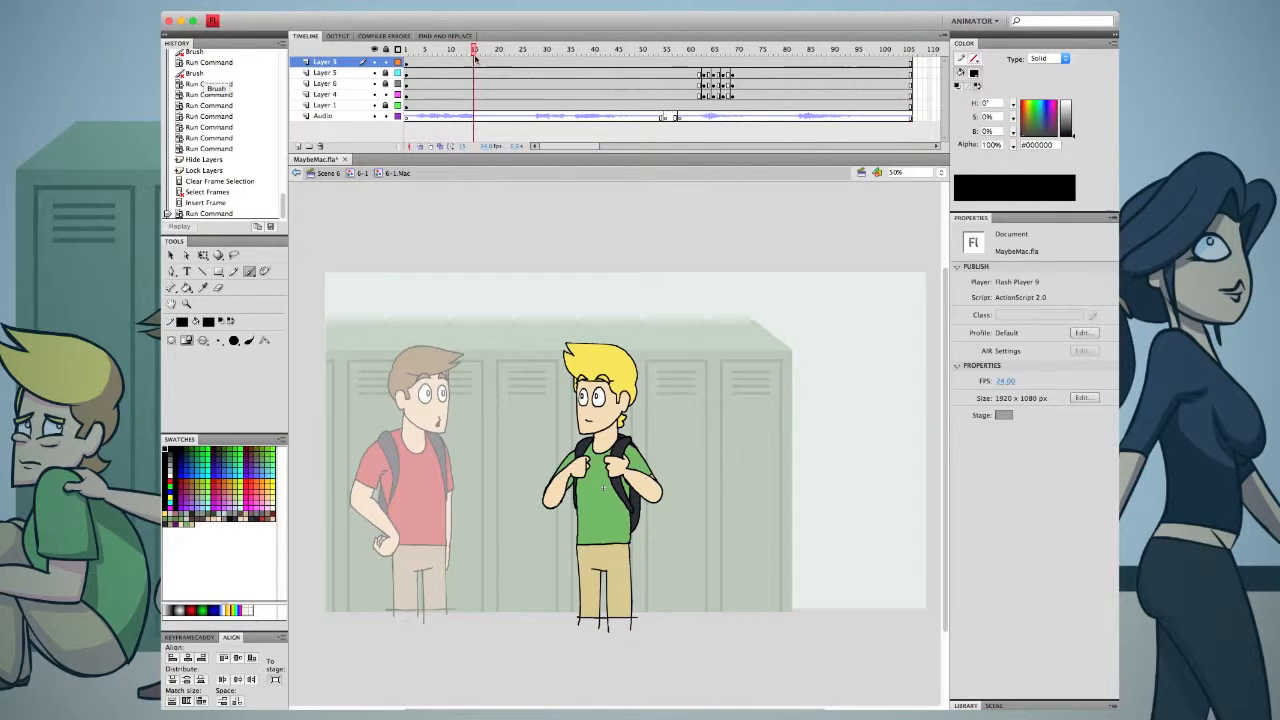
Add a keyframe at frame 13 of Layer 3, nudge the head left and replace the head in the earlier frames with its copy
left_click(463, 62)
right_click(465, 62)
left_click(508, 139)
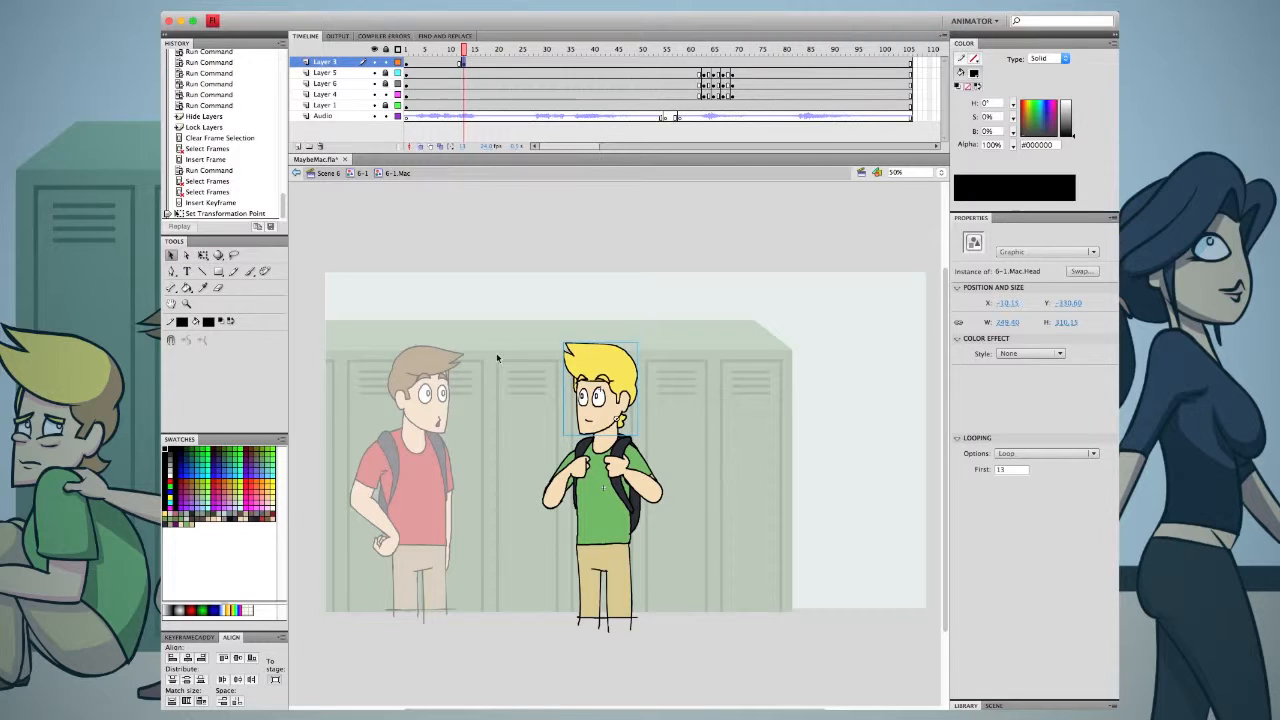
key("shift+Left")
left_click(434, 62)
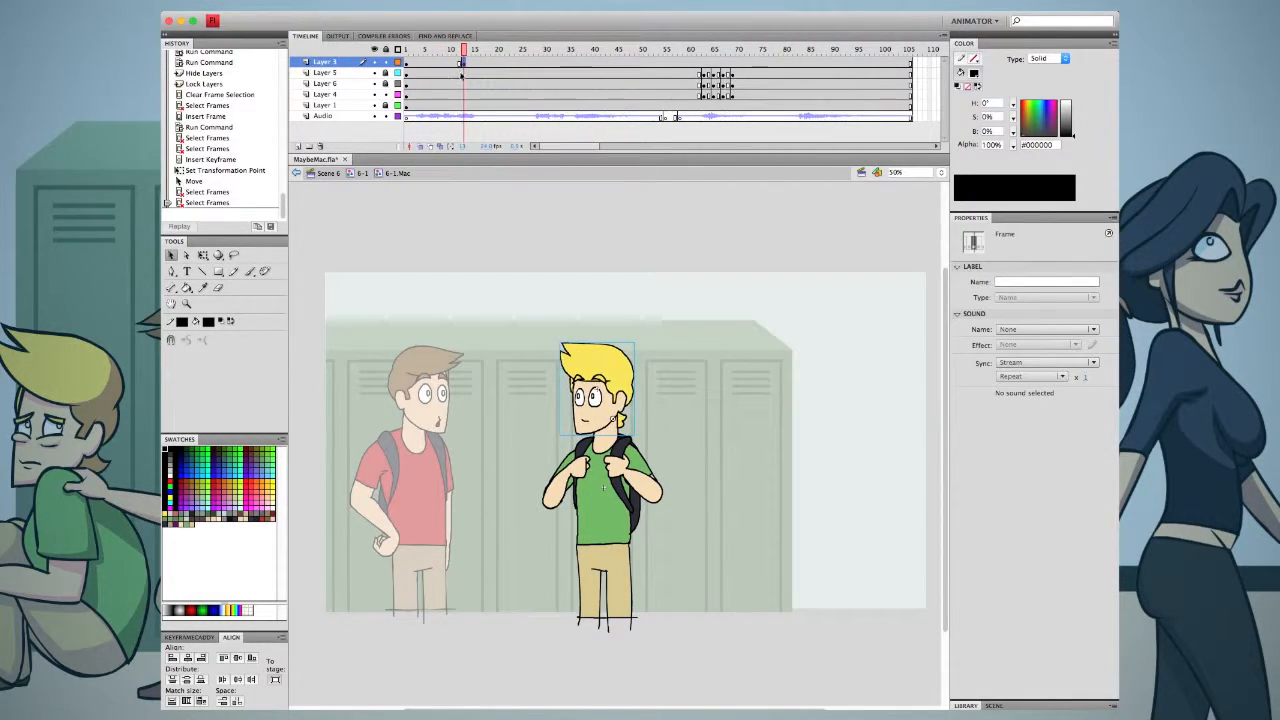
key("ctrl+c")
key("Delete")
key("ctrl+shift+v")
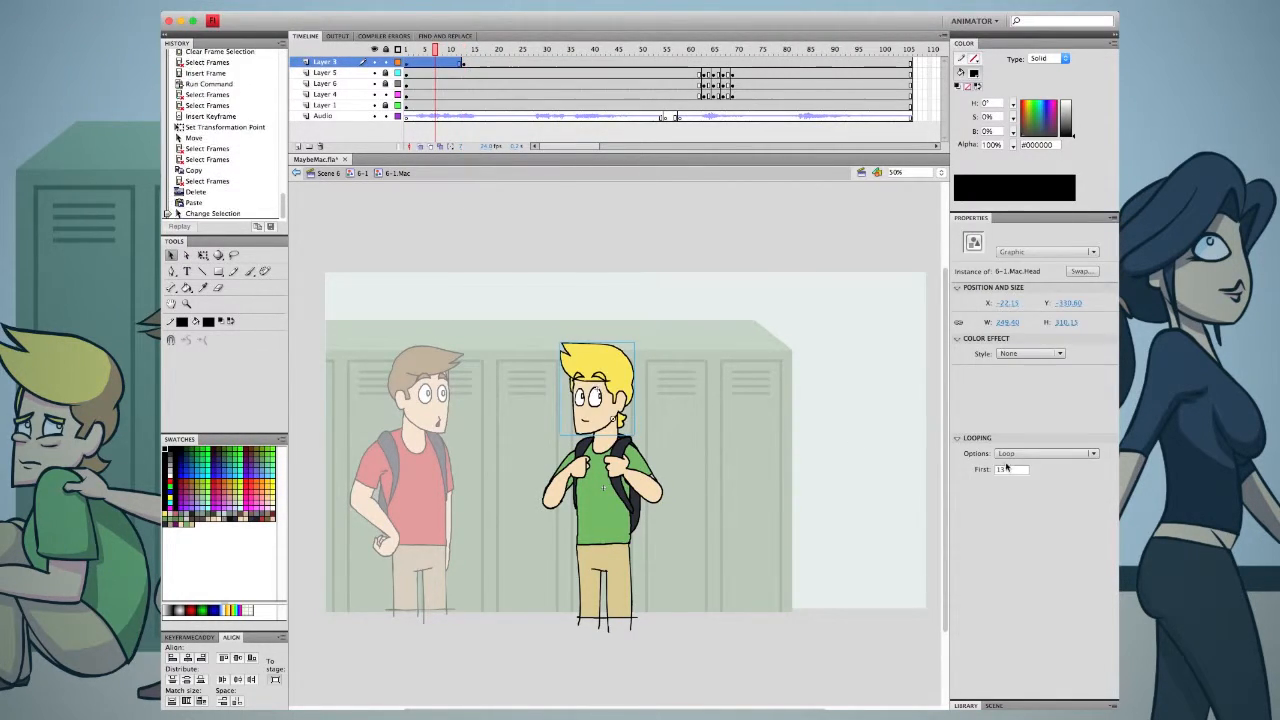
Rotate the blond character's head slightly in the frame 13 keyframe of Layer 3
left_click(450, 58)
left_click(462, 64)
key("q")
left_click_drag(556, 337, 557, 339)
right_click(474, 63)
left_click(519, 139)
right_click(483, 63)
left_click(525, 139)
mouse_move(483, 49)
left_mouse_down()
mouse_move(426, 47)
mouse_move(584, 44)
mouse_move(466, 39)
mouse_move(474, 63)
left_mouse_up()
key("super+z")
key("super+z")
key("super+z")
key("super+z")
key("super+z")
key("super+z")
key("super+z")
Shift the head's tilt keyframe to frame 15, add keyframes at frames 17, 19 and 21 with adjusted head rotation, and play them
left_click(464, 63)
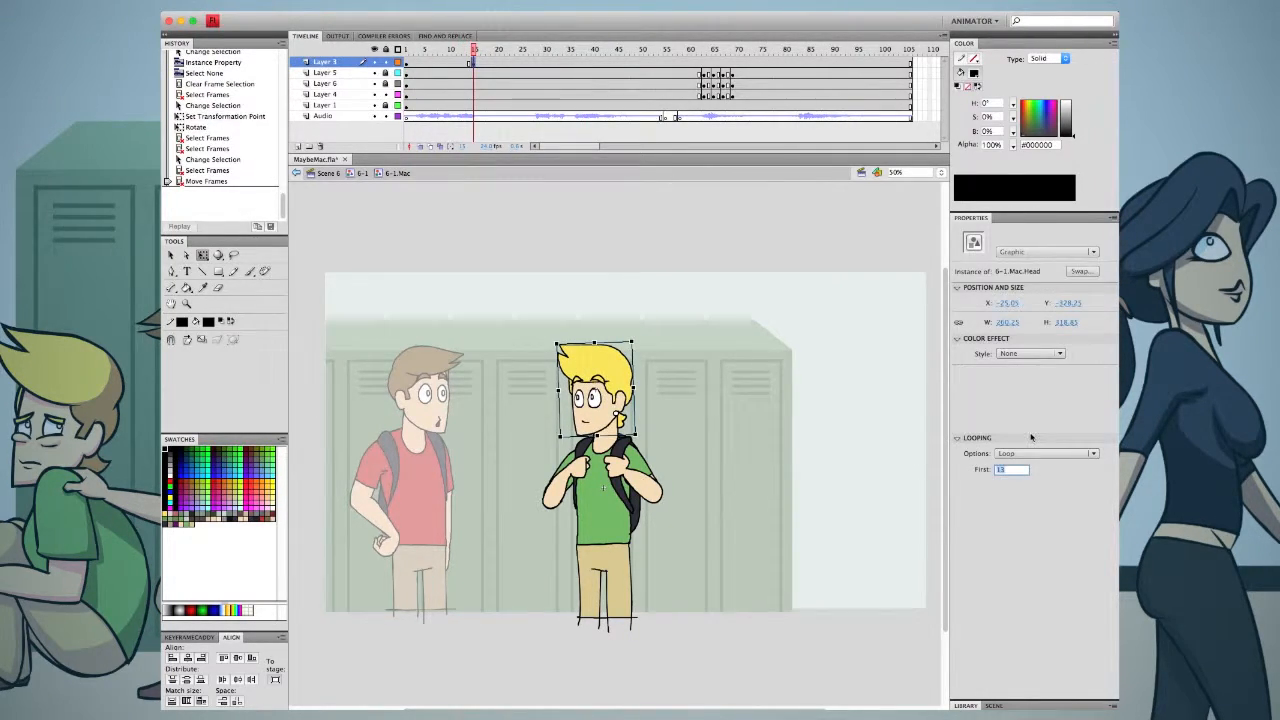
left_click(483, 63)
right_click(483, 63)
left_click(525, 140)
left_click_drag(557, 342, 565, 339)
right_click(494, 63)
left_click(537, 140)
right_click(502, 63)
left_click(545, 140)
key("Return")
Add head keyframes at frames 63, 65 and 67 of Layer 3, rotate the head slightly across them and play the movement
right_click(703, 63)
left_click(735, 140)
left_click_drag(560, 341, 558, 341)
right_click(713, 63)
left_click(745, 140)
right_click(723, 63)
left_click(755, 140)
left_click(470, 49)
key("Return")
key("Return")
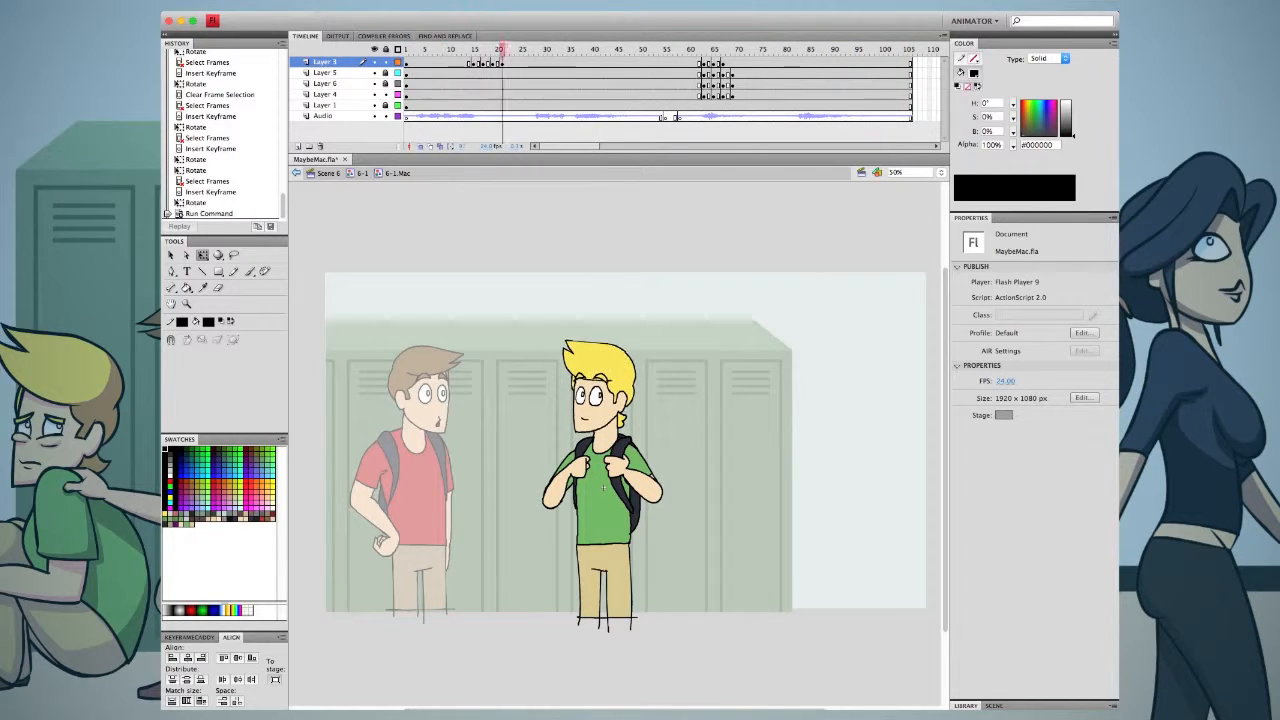
key("Return")
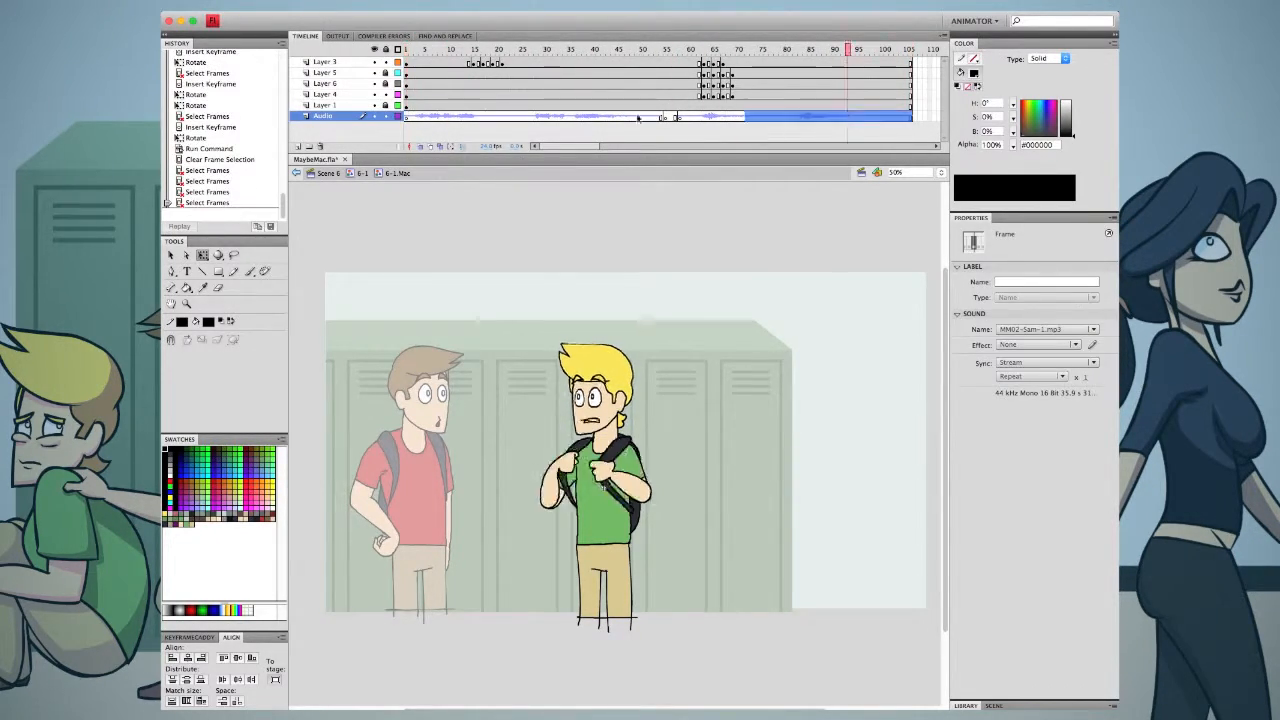
Cut the sound frames from the Audio layer of 6-1.Mac, return to 6-1 and play both characters together
left_click(322, 116)
right_click(443, 118)
left_click(477, 261)
left_click(363, 173)
left_click(325, 94)
key("Return")
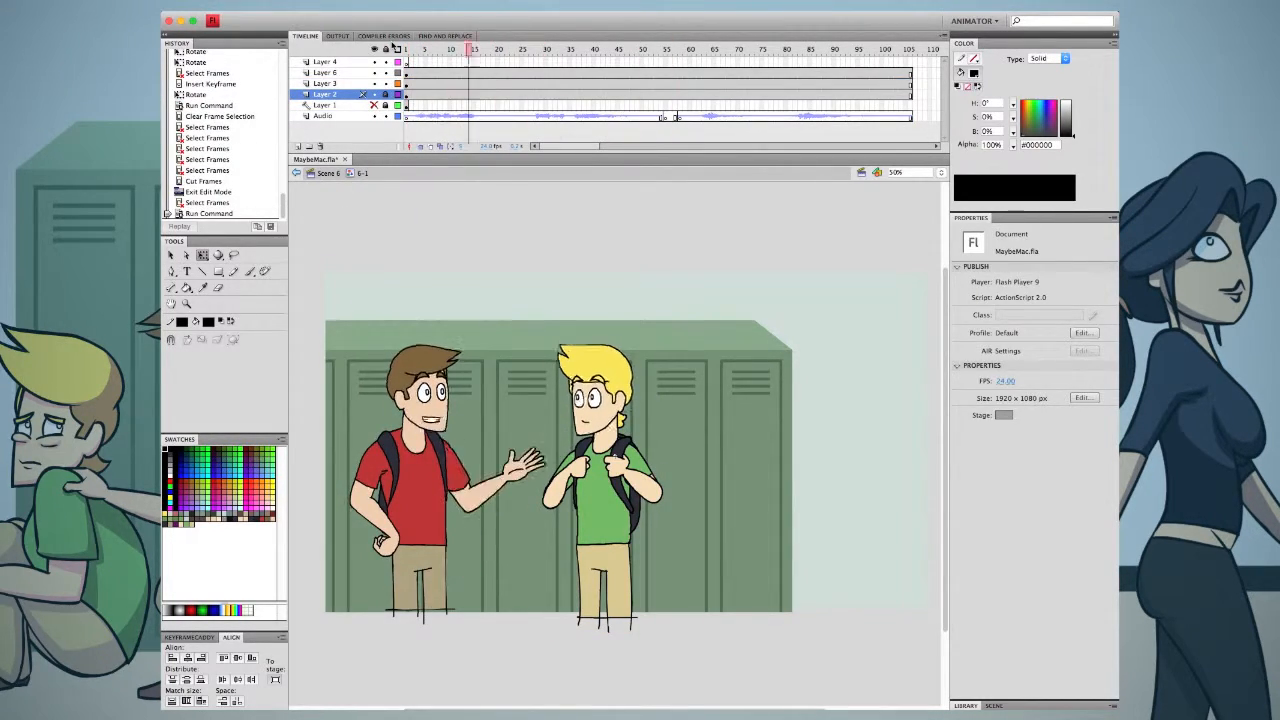
key("Return")
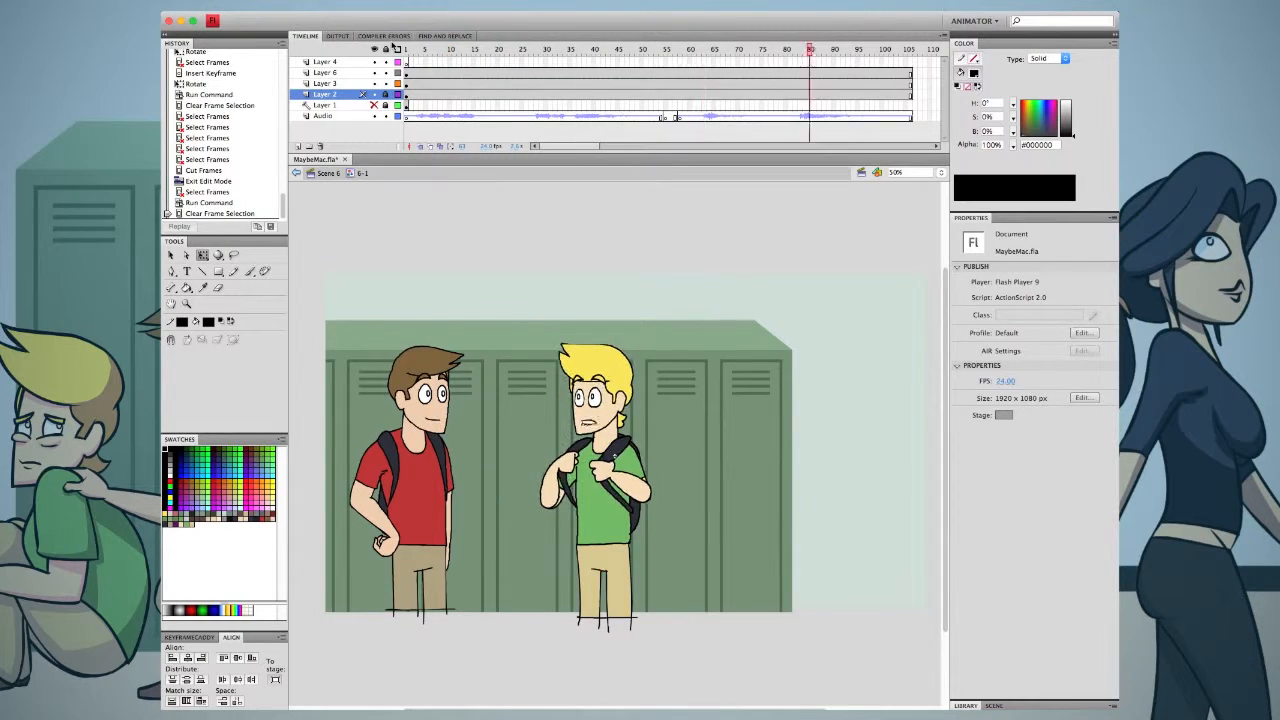
Reopen 6-1.Mac, unlock Layer 1 and convert the body drawing to a graphic symbol named 6-1.Mac.Body
double_click(604, 485)
left_click(469, 49)
left_click(387, 105)
right_click(474, 105)
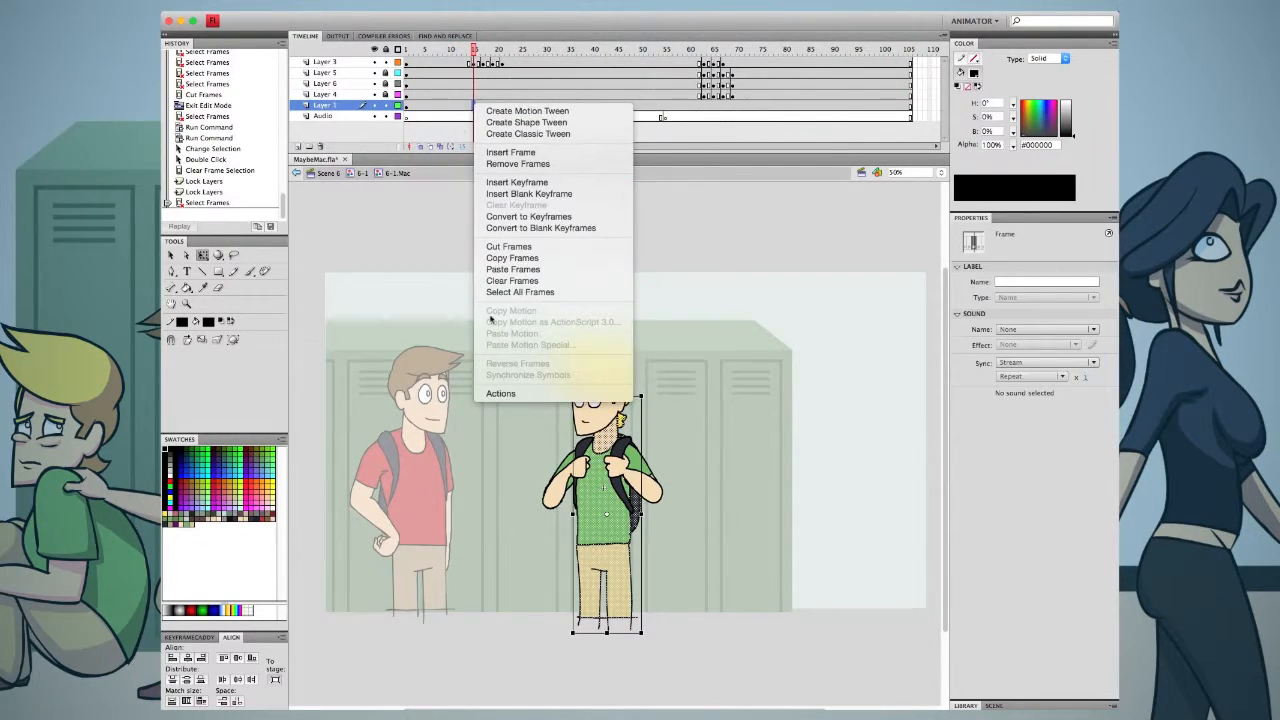
key("Escape")
key("F8")
type("6-1.Mac")
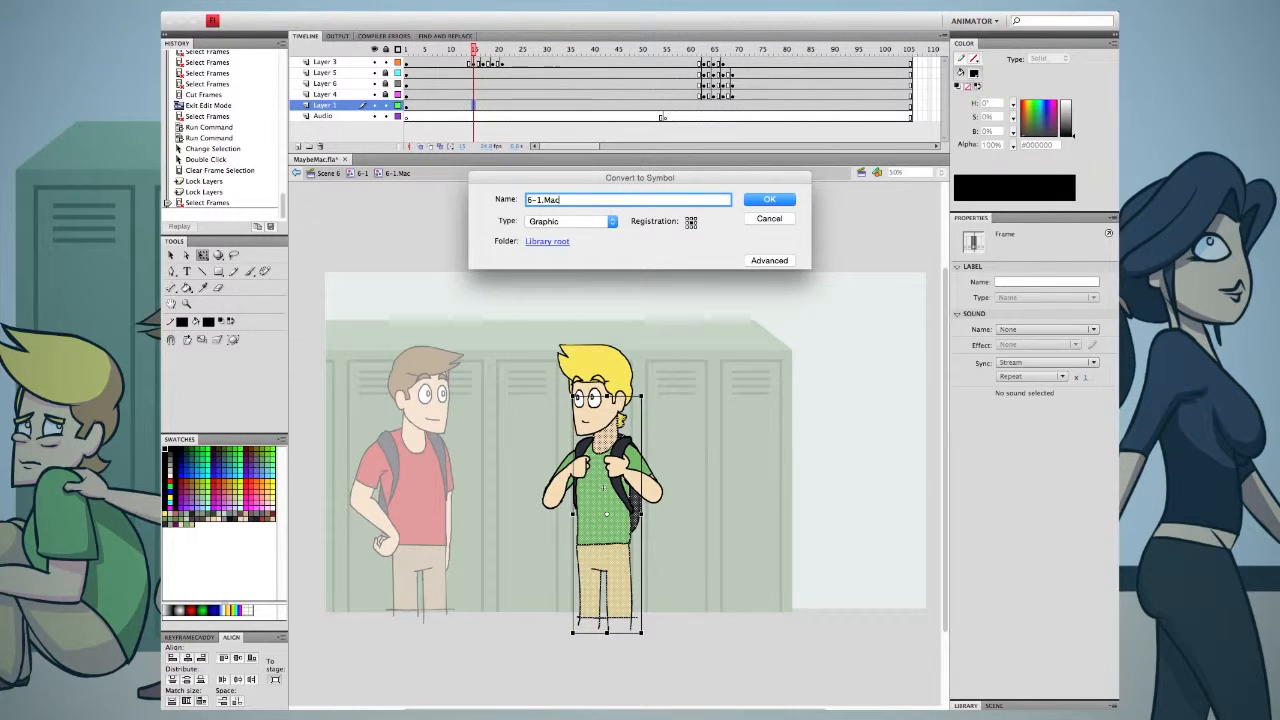
key("Return")
Inside the body symbol, add a keyframe at frame 3, smooth its drawing and extend it by a frame before returning to 6-1.Mac
double_click(607, 480)
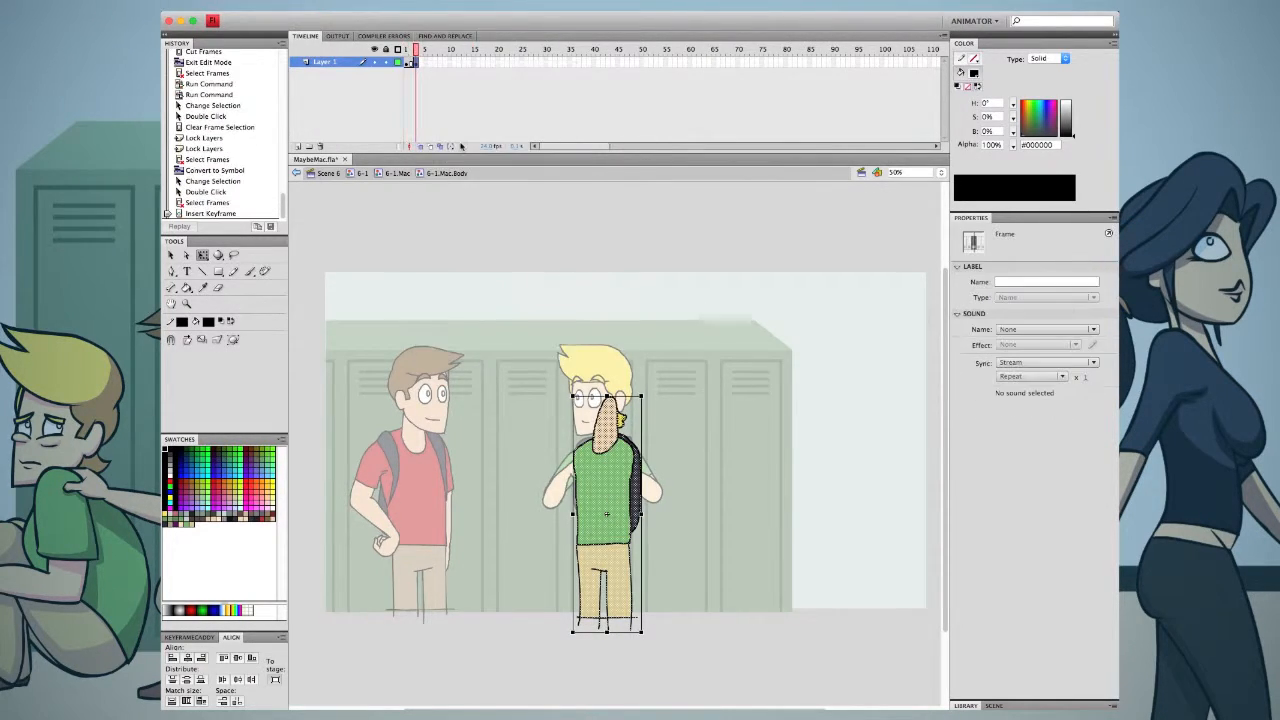
key("super+1")
left_click(170, 255)
left_click(189, 340)
right_click(421, 62)
left_click(445, 111)
left_click(398, 173)
Insert body keyframes on Layer 1 at frames 15, 21, 63 and 69
left_click(488, 116)
right_click(473, 105)
left_click(502, 182)
right_click(498, 105)
left_click(527, 182)
right_click(700, 105)
left_click(727, 182)
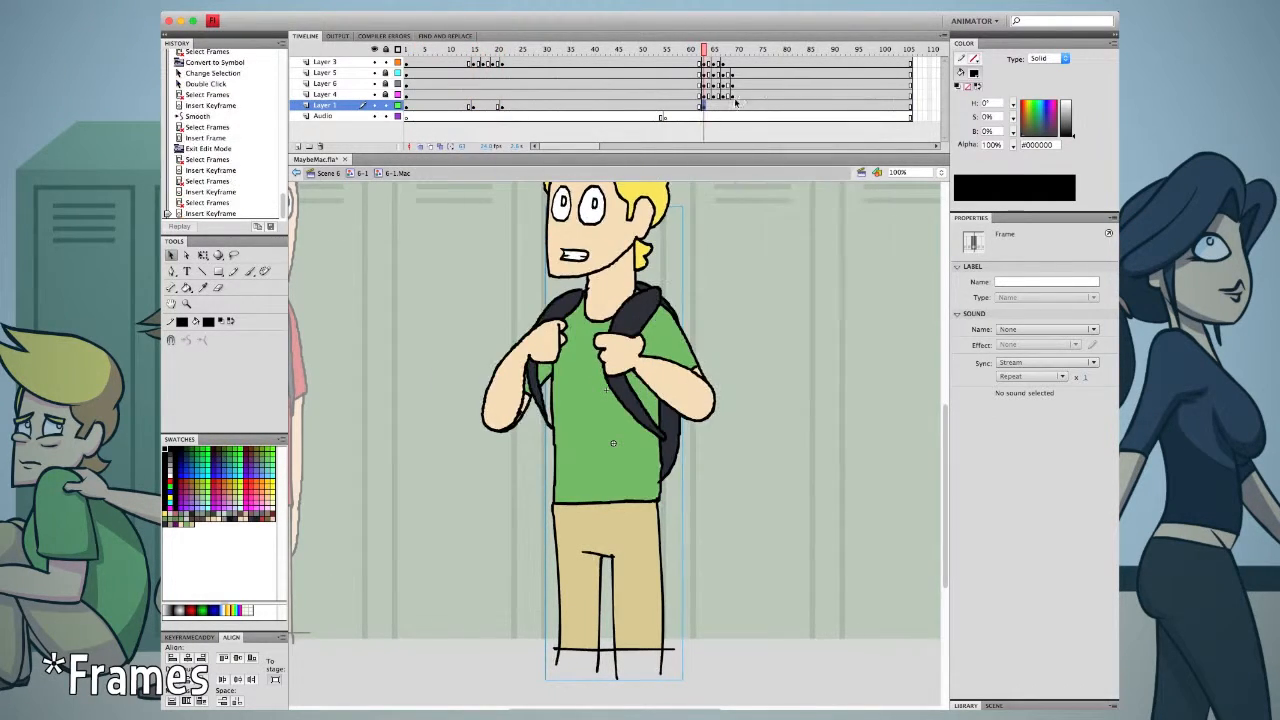
right_click(729, 105)
left_click(757, 182)
Set the body instances of Layer 1's opening, frame 21 and frame 69 spans to Single Frame looping
left_click(454, 105)
left_click(963, 364)
left_click(1040, 452)
left_click(1030, 488)
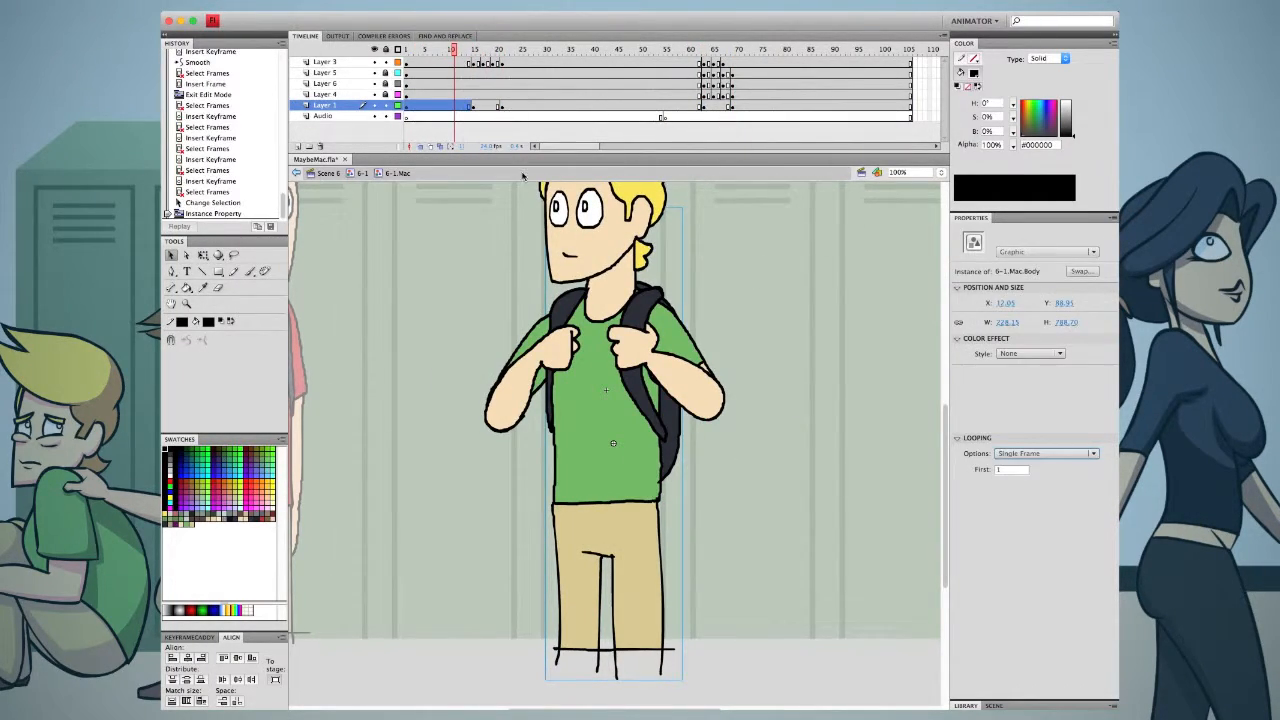
left_click(502, 105)
left_click(650, 453)
left_click(1045, 453)
left_click(1030, 488)
left_click(733, 105)
left_click(620, 450)
left_click(1045, 453)
left_click(1020, 491)
Scrub through 6-1.Mac to the end, return to 6-1 and play the scene with both characters
left_click_drag(412, 50, 911, 50)
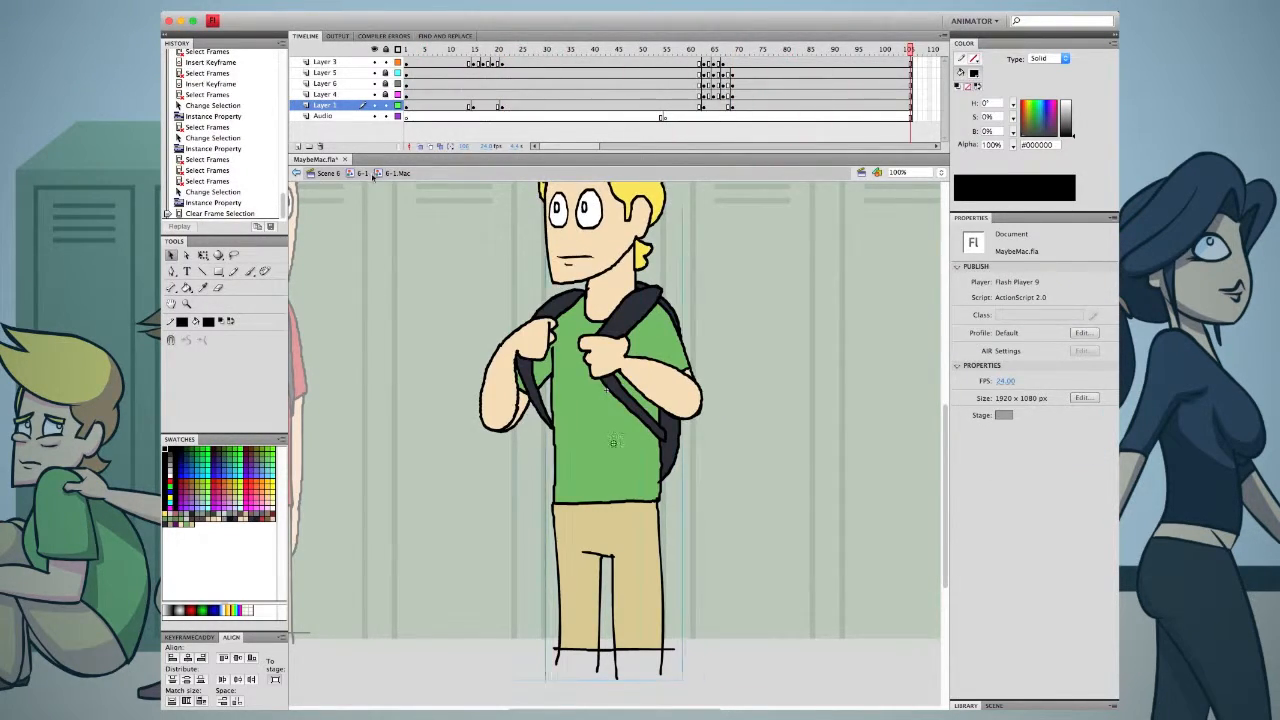
left_click(363, 173)
left_click(416, 50)
key("Return")
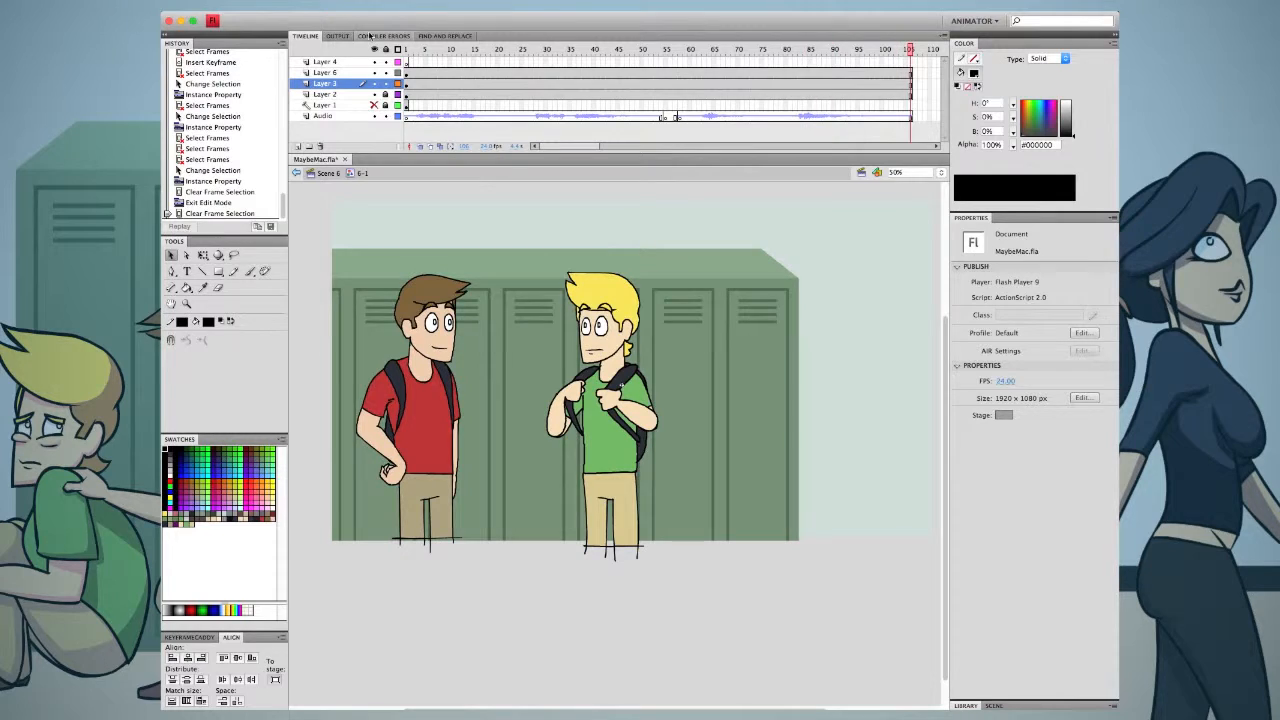
Rotate the red-shirted character's head on Layer 2 of 6-1.Sam near frame 28, return to 6-1 and replay the scene
left_click_drag(408, 50, 531, 50)
double_click(409, 447)
left_click(535, 62)
key("q")
left_click_drag(393, 263, 395, 260)
mouse_move(522, 50)
left_mouse_down()
mouse_move(568, 50)
mouse_move(545, 50)
left_mouse_up()
left_click(536, 63)
left_click_drag(536, 63, 551, 66)
key("Return")
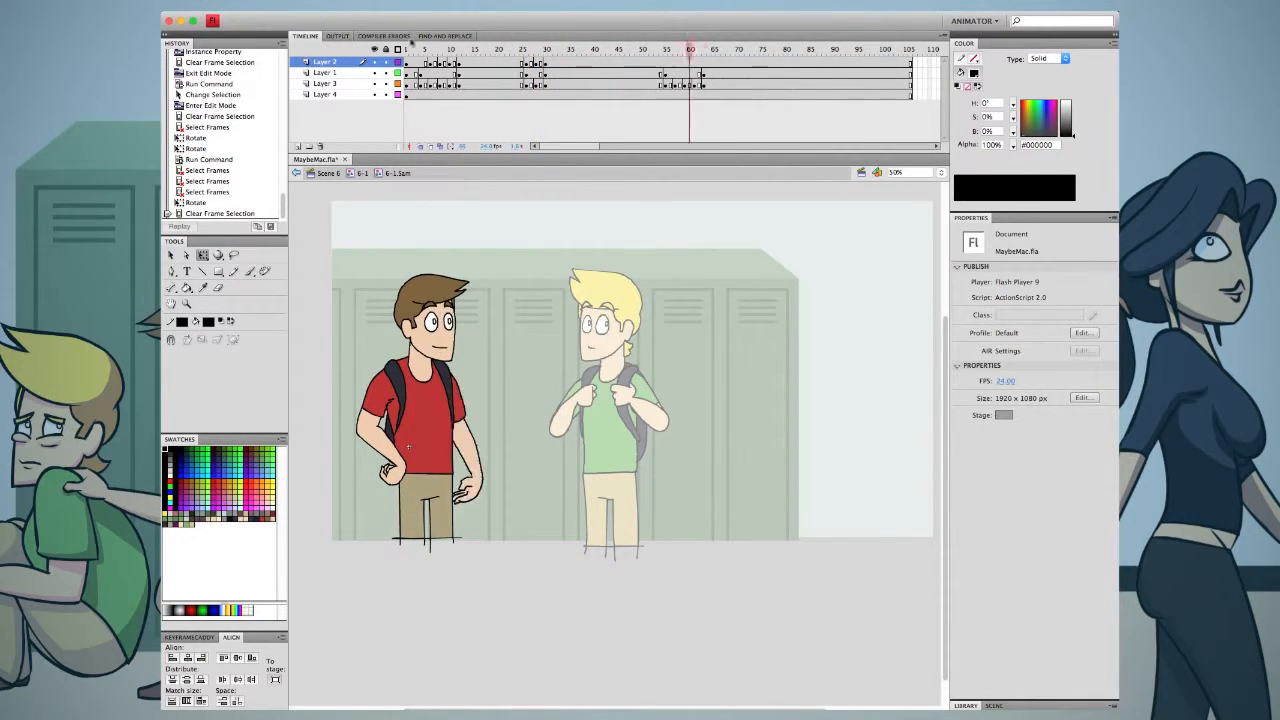
left_click(362, 173)
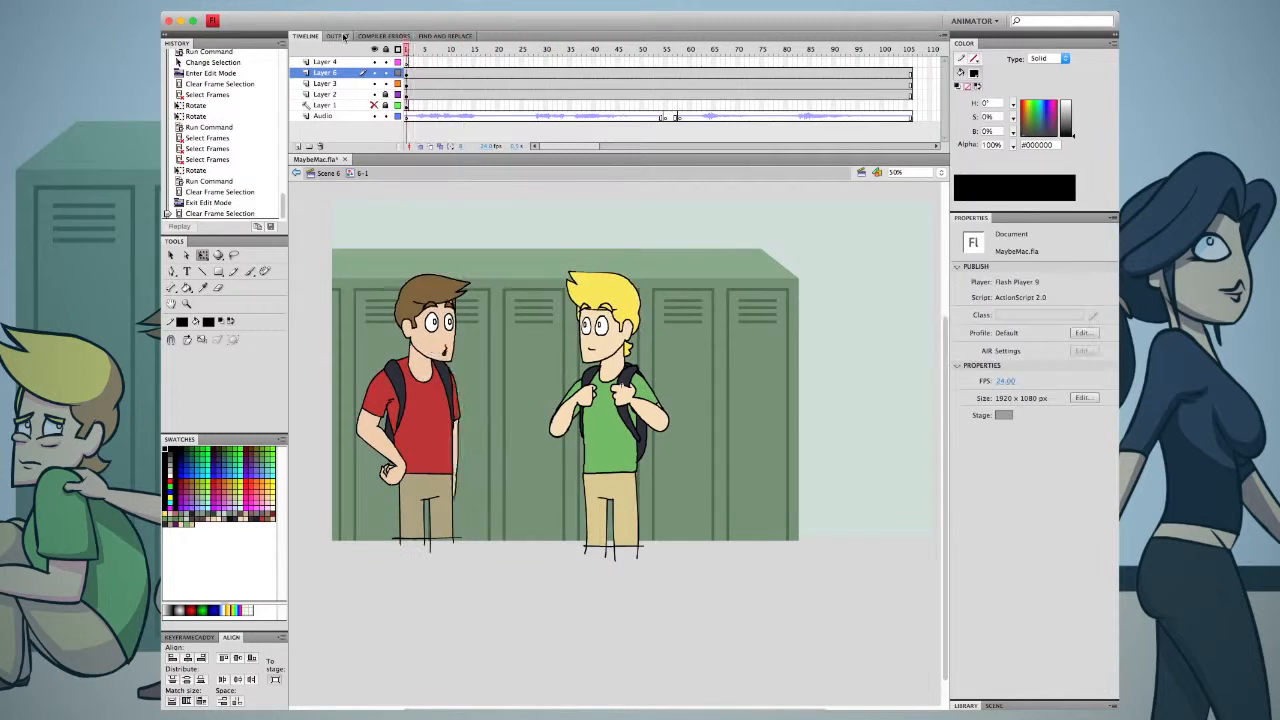
key("Return")
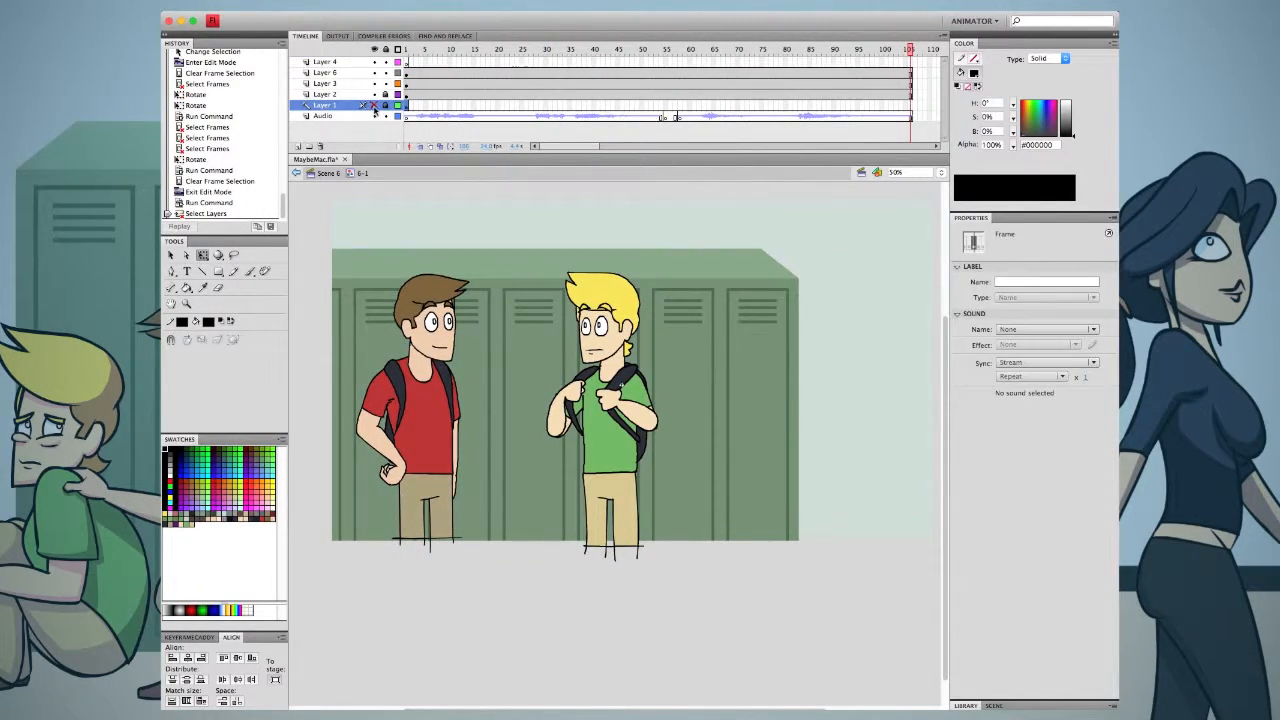
Delete Layer 4 from 6-1 and return to the main timeline of Scene 6
left_click(325, 61)
left_click(322, 147)
left_click(331, 176)
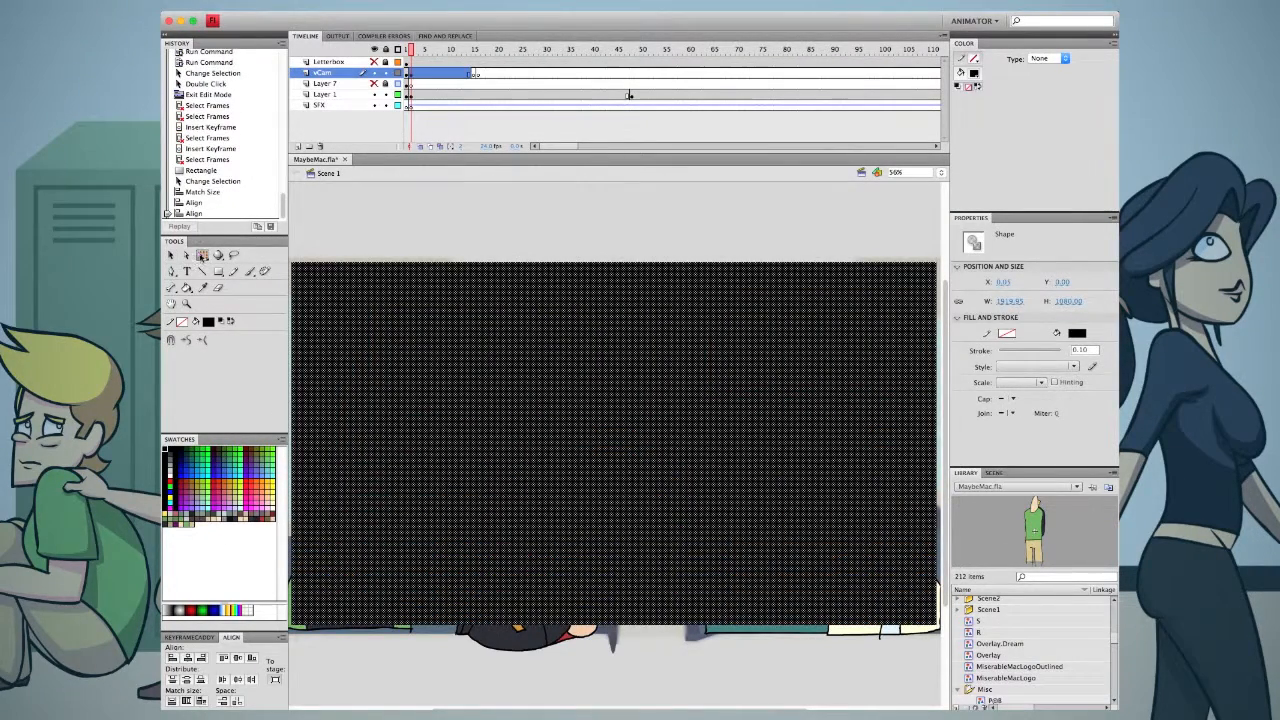
Enlarge the black rectangle on Scene 1's vCam layer to about 2029 by 1141 px, beyond the stage's edges
left_click(202, 257)
left_click_drag(291, 263, 254, 242)
left_click(397, 226)
left_click(432, 313)
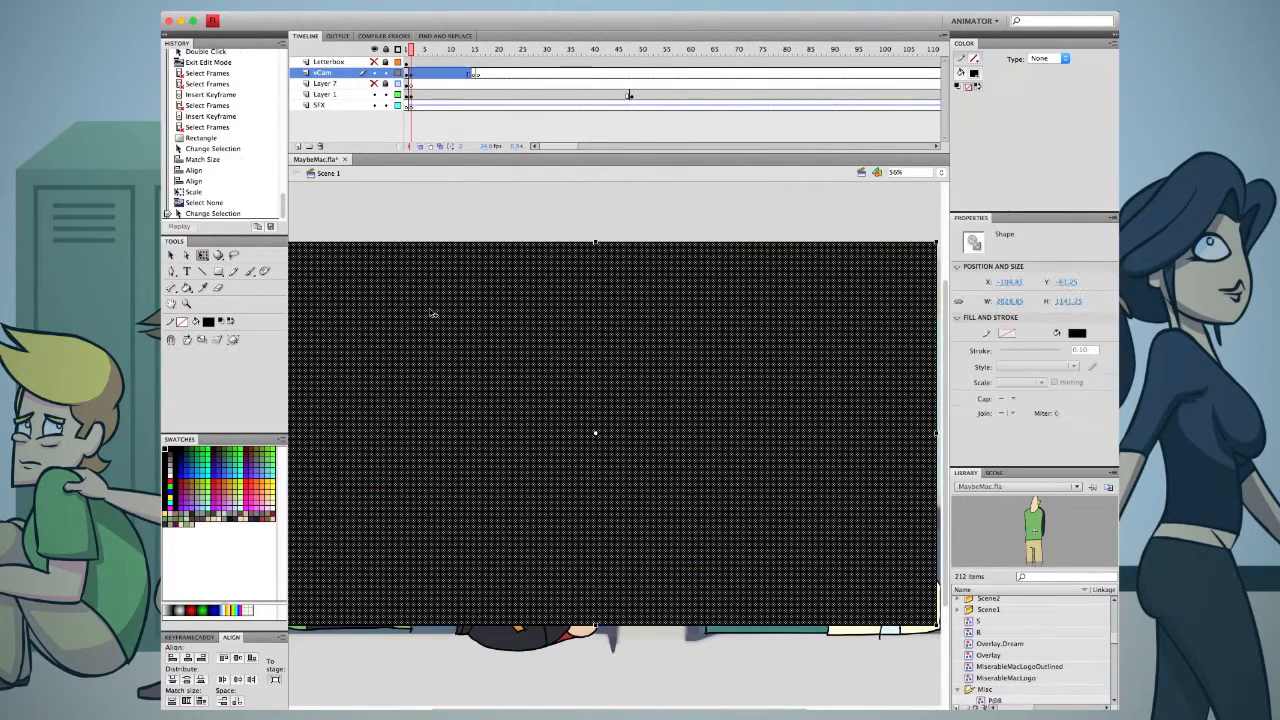
Paste the black rectangle in place at frame 15 of vCam with 0% alpha and create a shape tween leading to it
key("ctrl+c")
left_click(472, 73)
key("ctrl+shift+v")
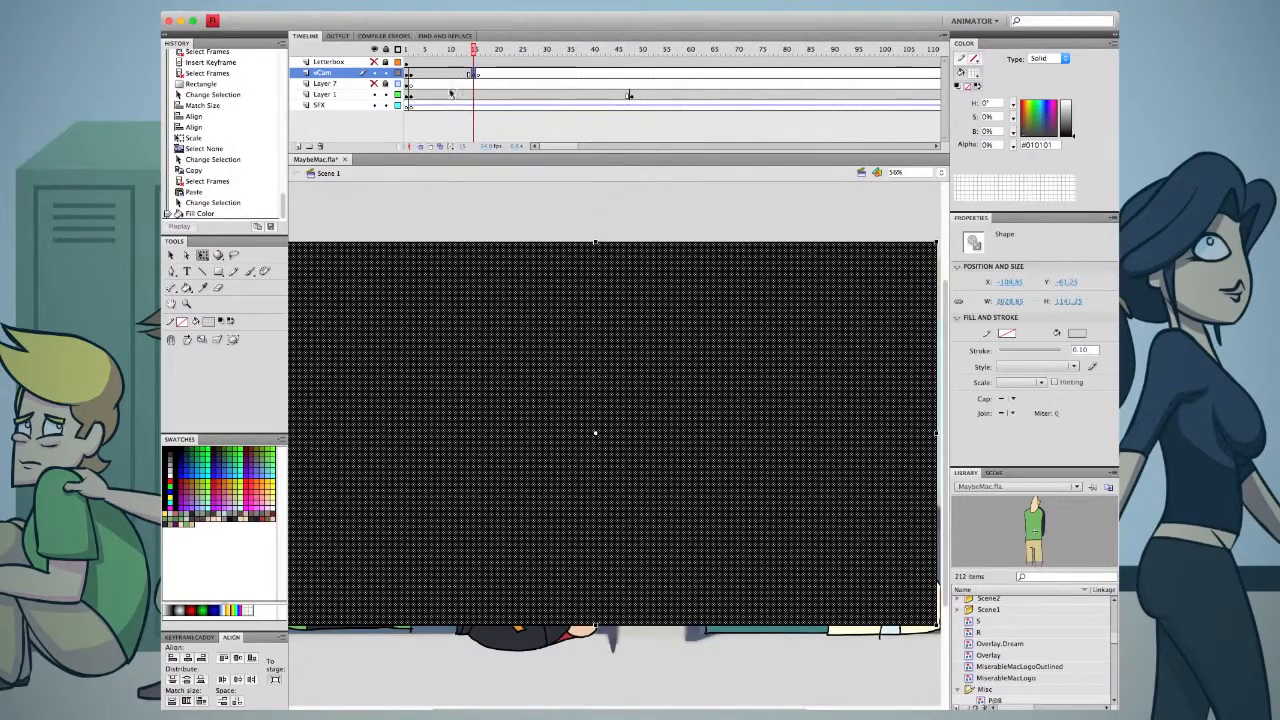
right_click(447, 74)
left_click(482, 94)
left_click_drag(432, 50, 450, 74)
Inspect the fade's starting and ending frames on the vCam layer, lock Layer 1 and play the opening of Scene 1
left_click(474, 74)
left_click(474, 74)
left_click(421, 74)
left_click(930, 342)
left_click(426, 74)
left_click(740, 370)
left_click(386, 94)
key("Return")
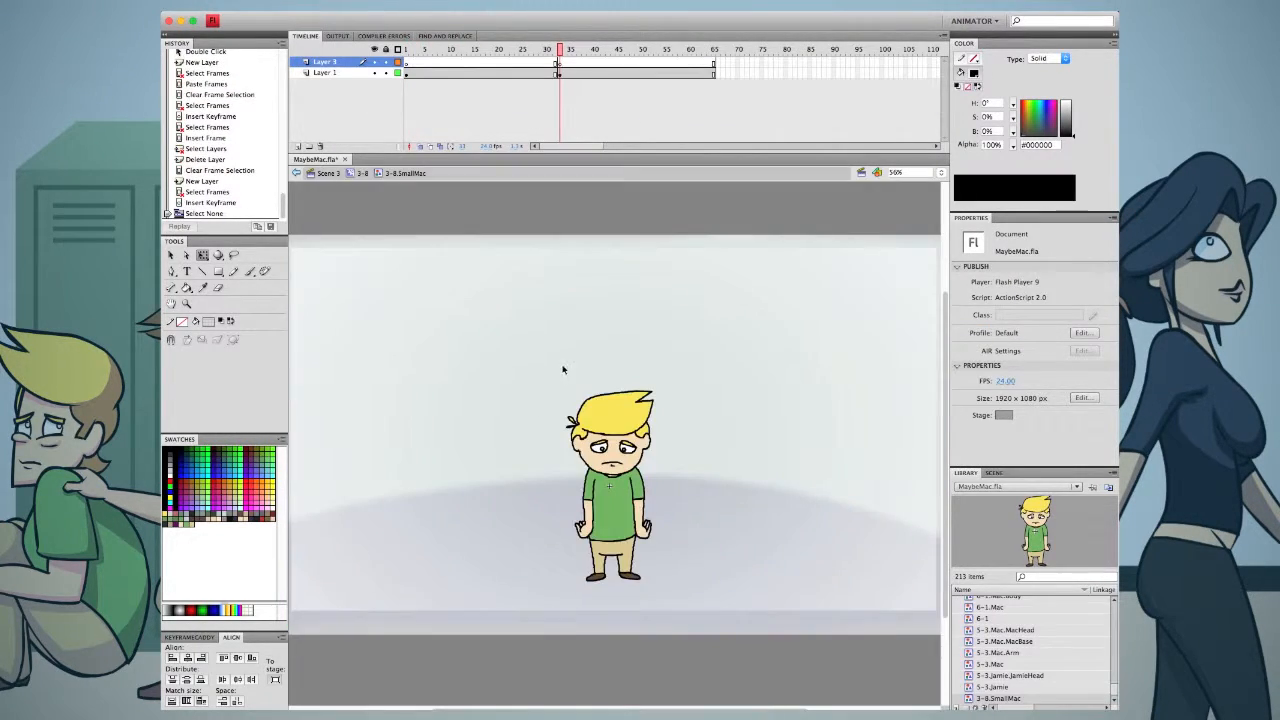
Set the brush fill to black and try a stroke across the small blond character's eyes on Layer 3 at frame 33
key("ctrl+=")
key("b")
left_click(208, 321)
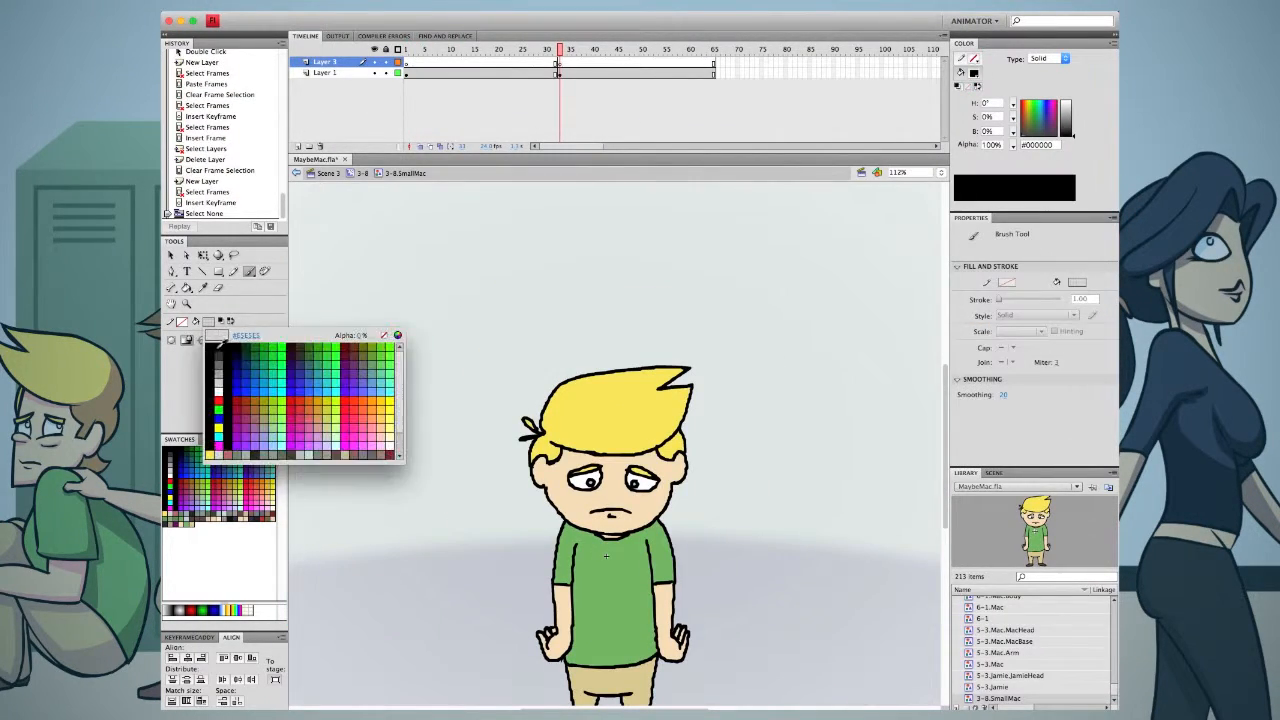
left_click(191, 347)
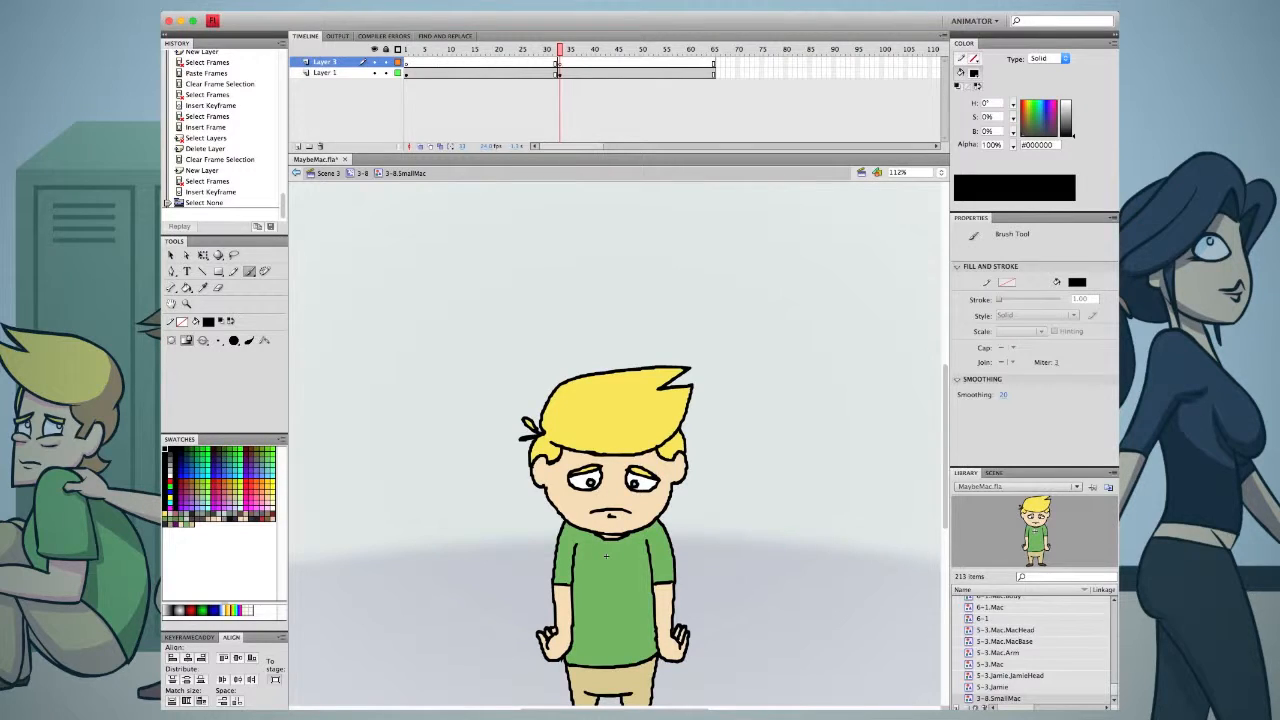
mouse_move(571, 487)
left_mouse_down()
mouse_move(622, 465)
mouse_move(653, 490)
left_mouse_up()
key("ctrl+z")
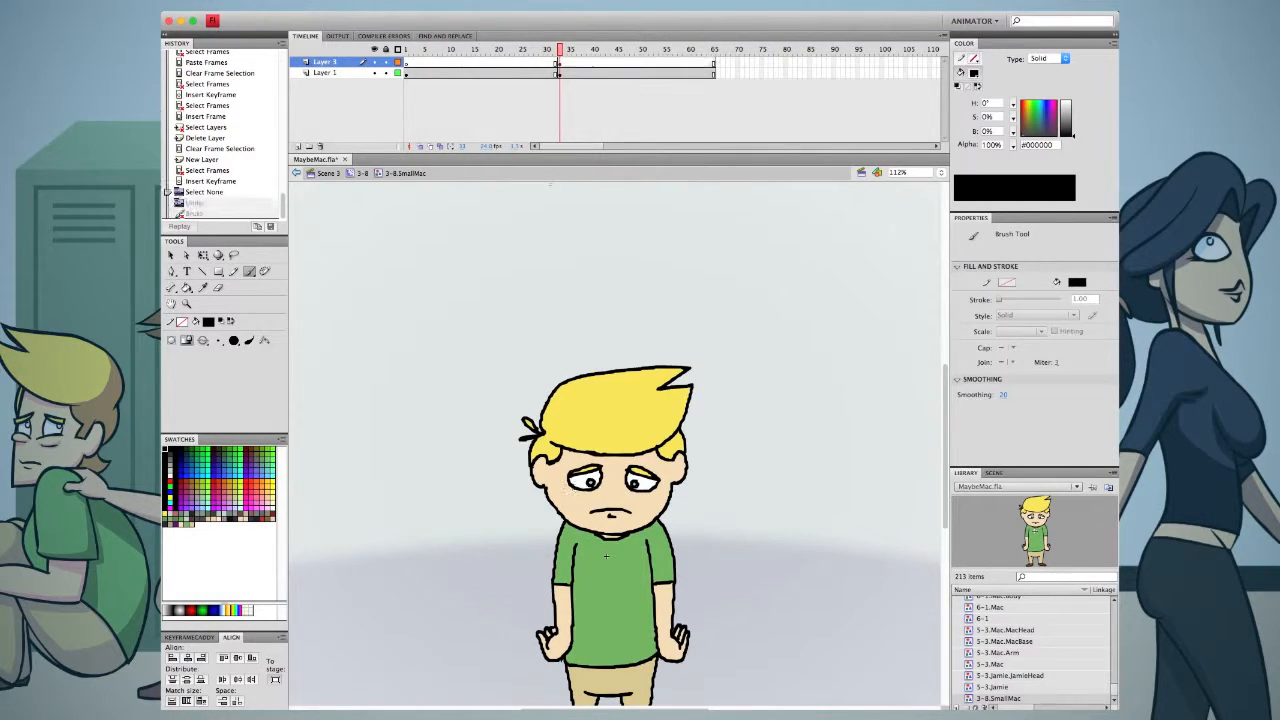
Set the brush fill to red (#FF0000), add a blank keyframe at frame 35 of Layer 3 and remove the frames after it
left_click(208, 321)
left_click(191, 421)
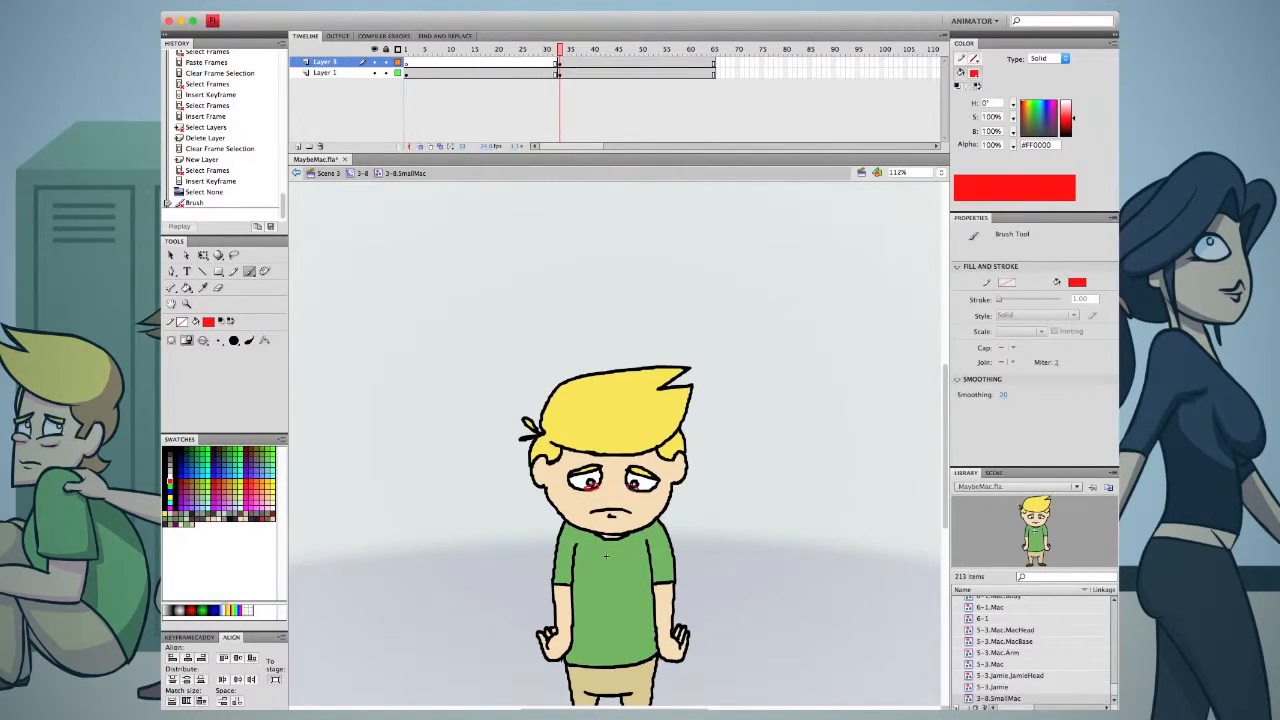
left_click(572, 62)
key("F7")
left_click_drag(578, 62, 714, 62)
key("F7")
right_click(579, 60)
left_click(620, 126)
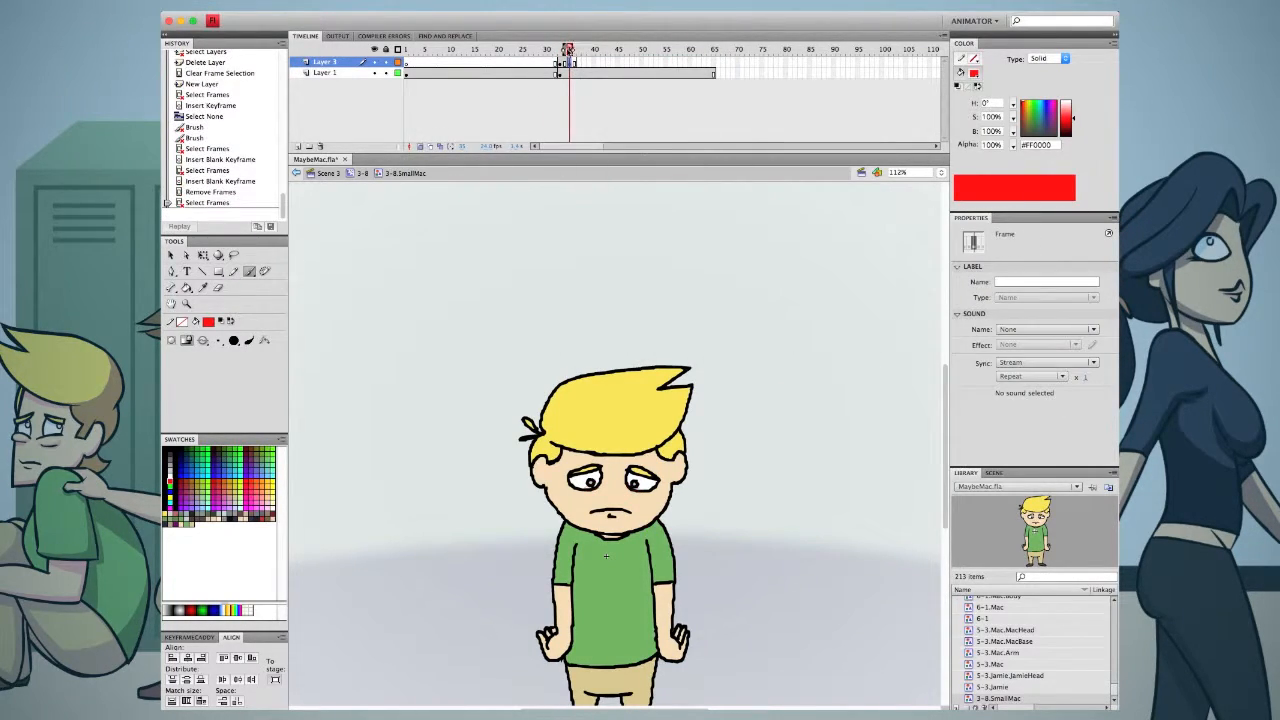
Paint red tear outlines under both eyes at frame 35 and on a new blank keyframe at frame 37 of Layer 3
left_click(590, 483)
left_click(638, 488)
left_click(578, 62)
right_click(578, 62)
left_click(630, 157)
left_click(582, 486)
left_click_drag(571, 486, 597, 489)
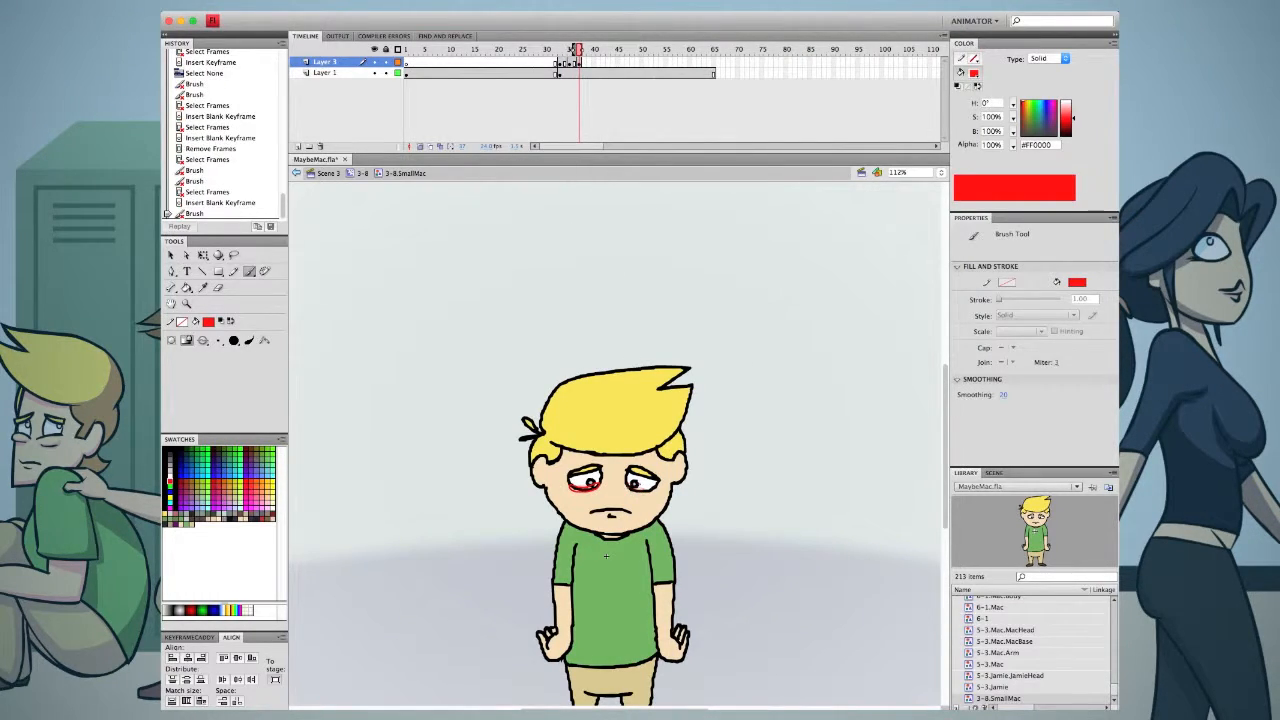
Lock Layer 1 and paint red tear outlines under both eyes on new blank keyframes at frames 39 and 41 of Layer 3
right_click(588, 62)
left_click(640, 152)
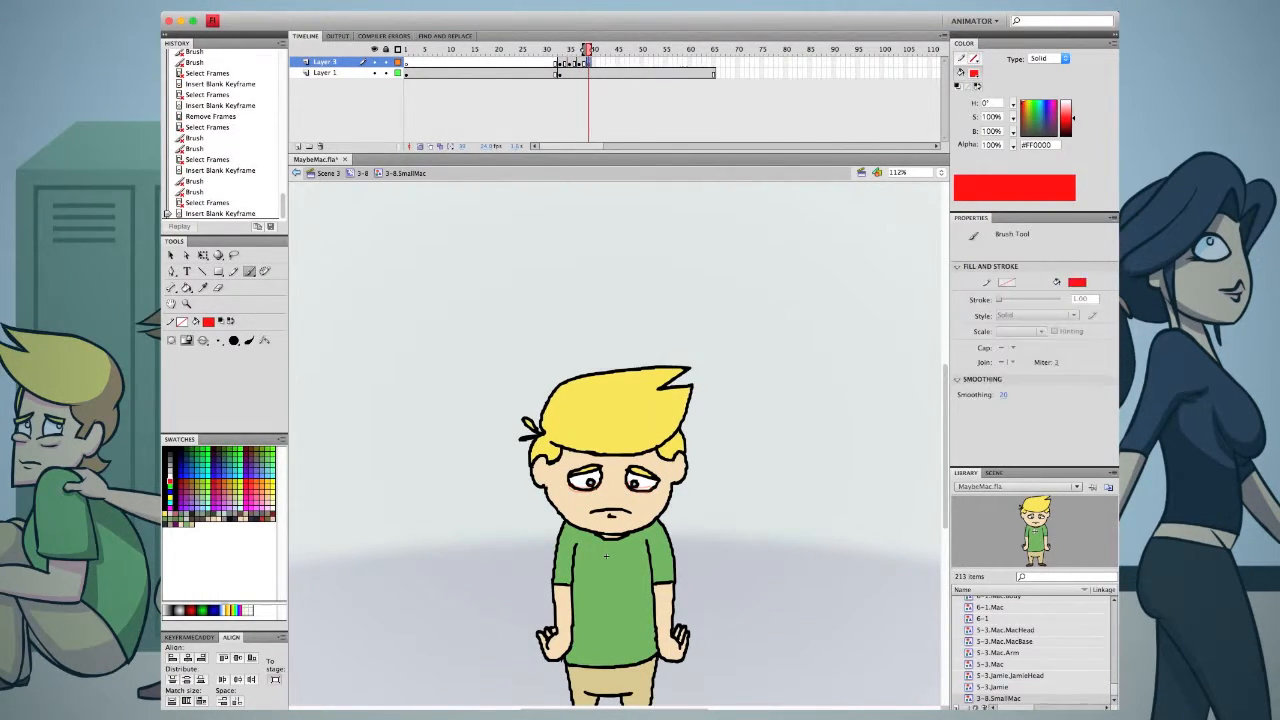
left_click_drag(569, 485, 656, 489)
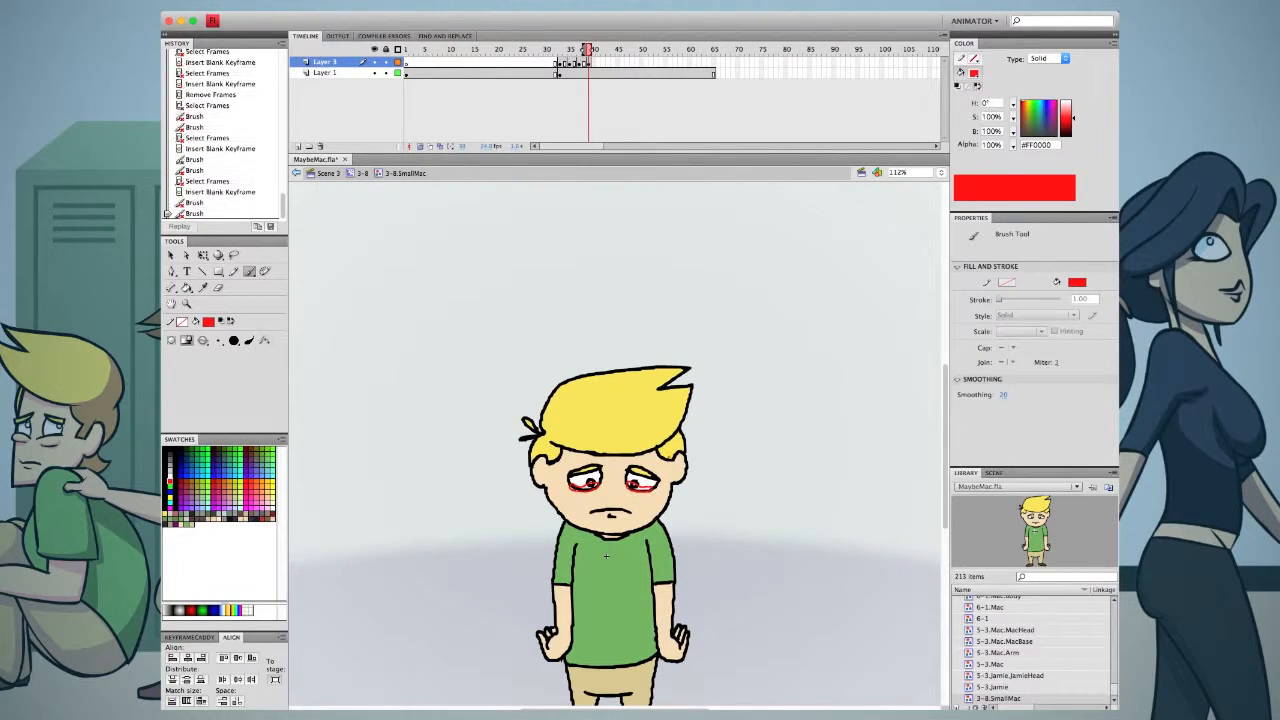
left_click(385, 72)
right_click(597, 62)
left_click(649, 152)
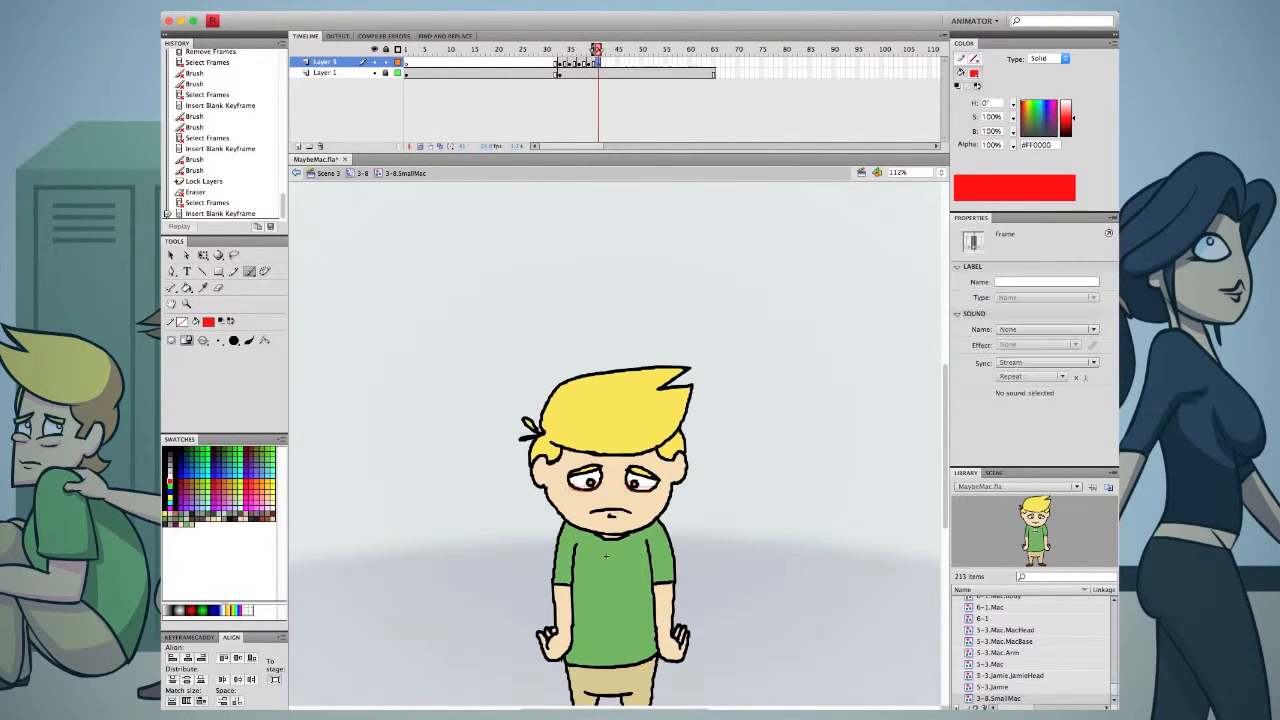
left_click_drag(598, 487, 568, 485)
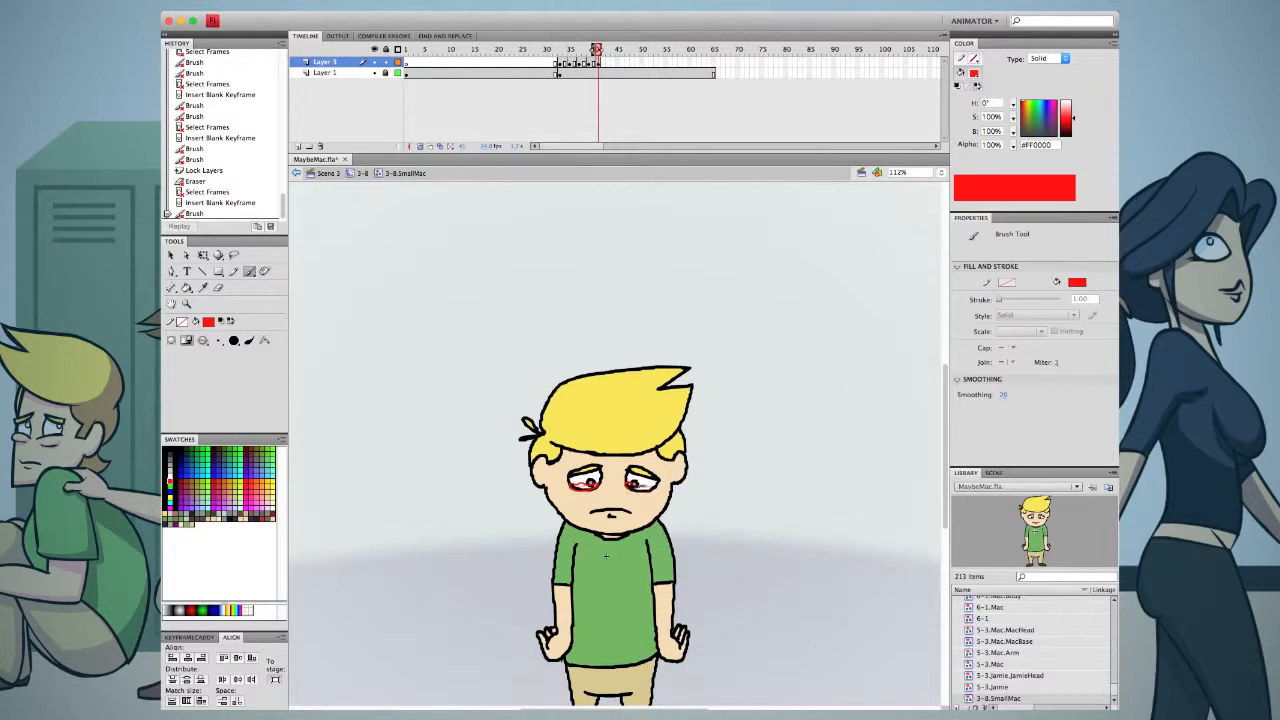
Paint red tear outlines on a new blank keyframe at frame 43 of Layer 3 and add another blank keyframe at frame 45
right_click(607, 62)
left_click(658, 152)
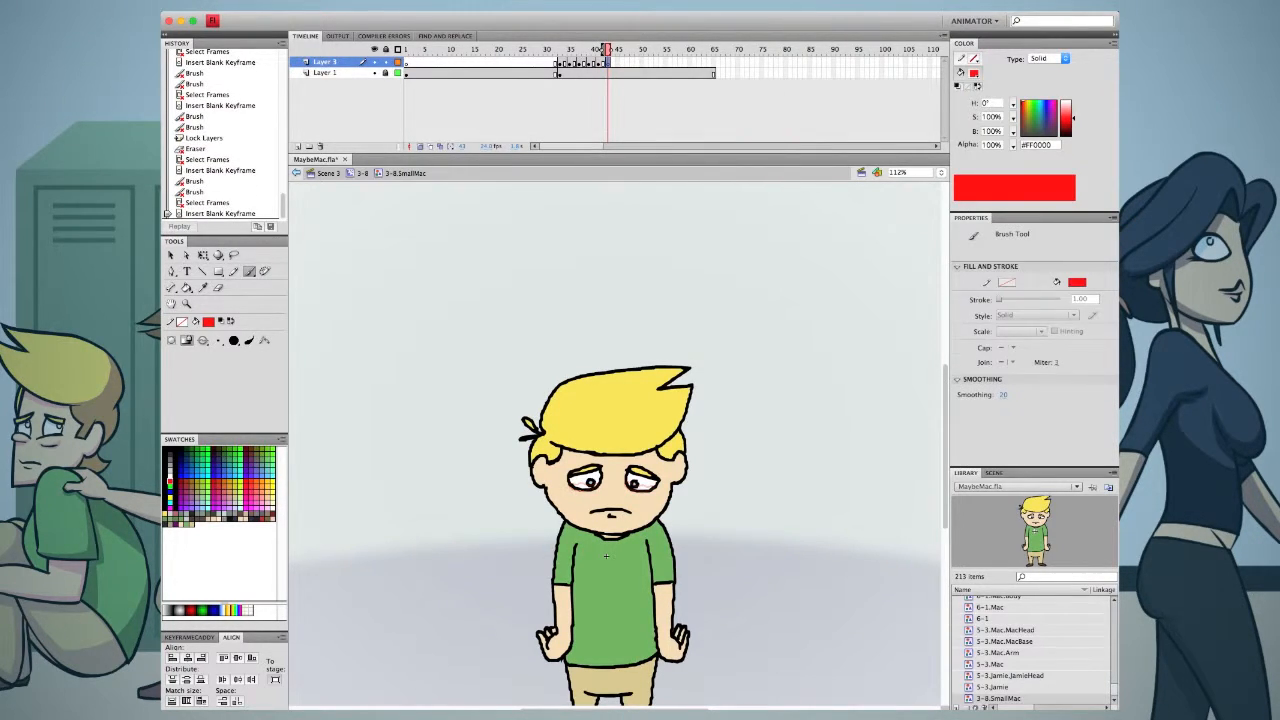
key("ctrl+z")
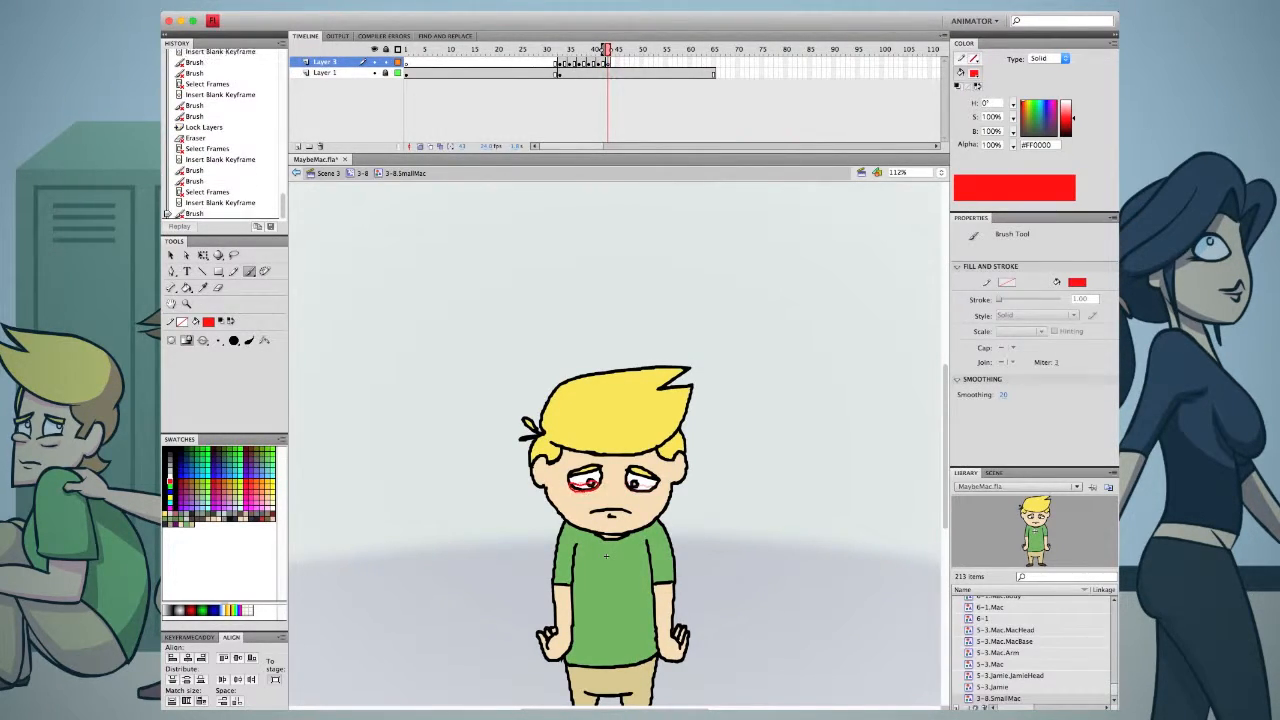
left_click_drag(590, 484, 635, 483)
key("ctrl+z")
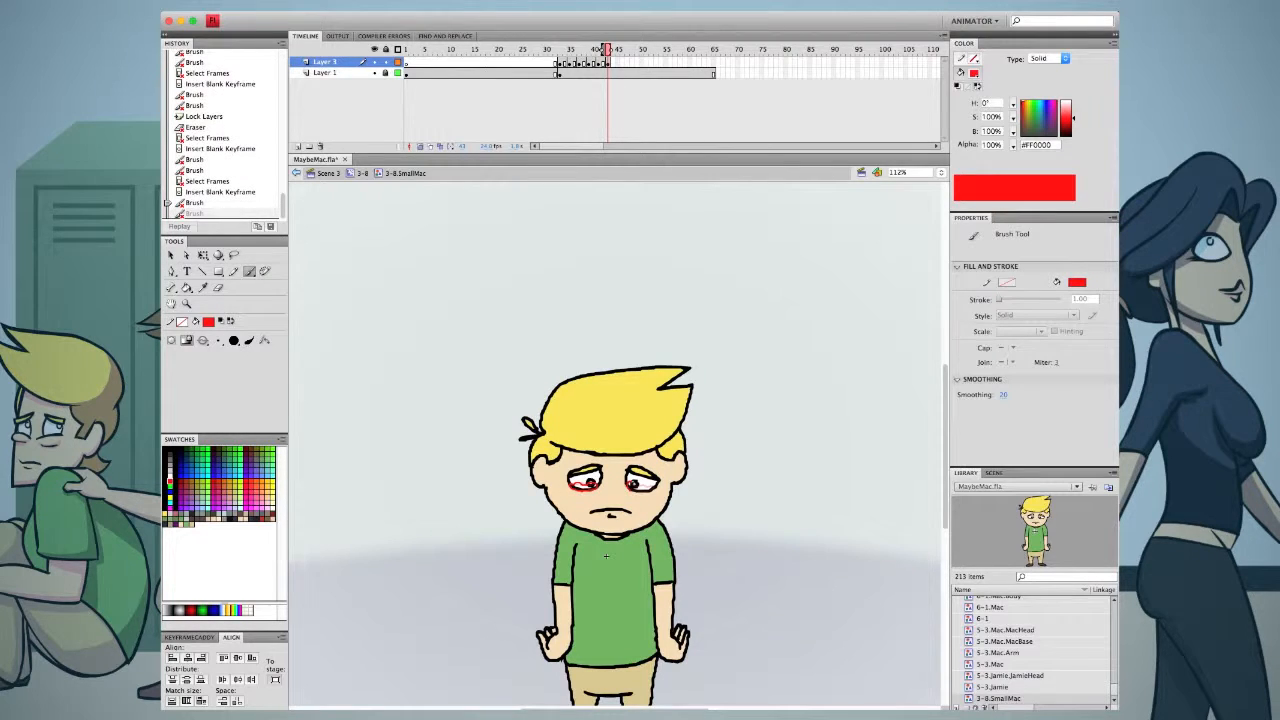
left_click(616, 62)
key("F7")
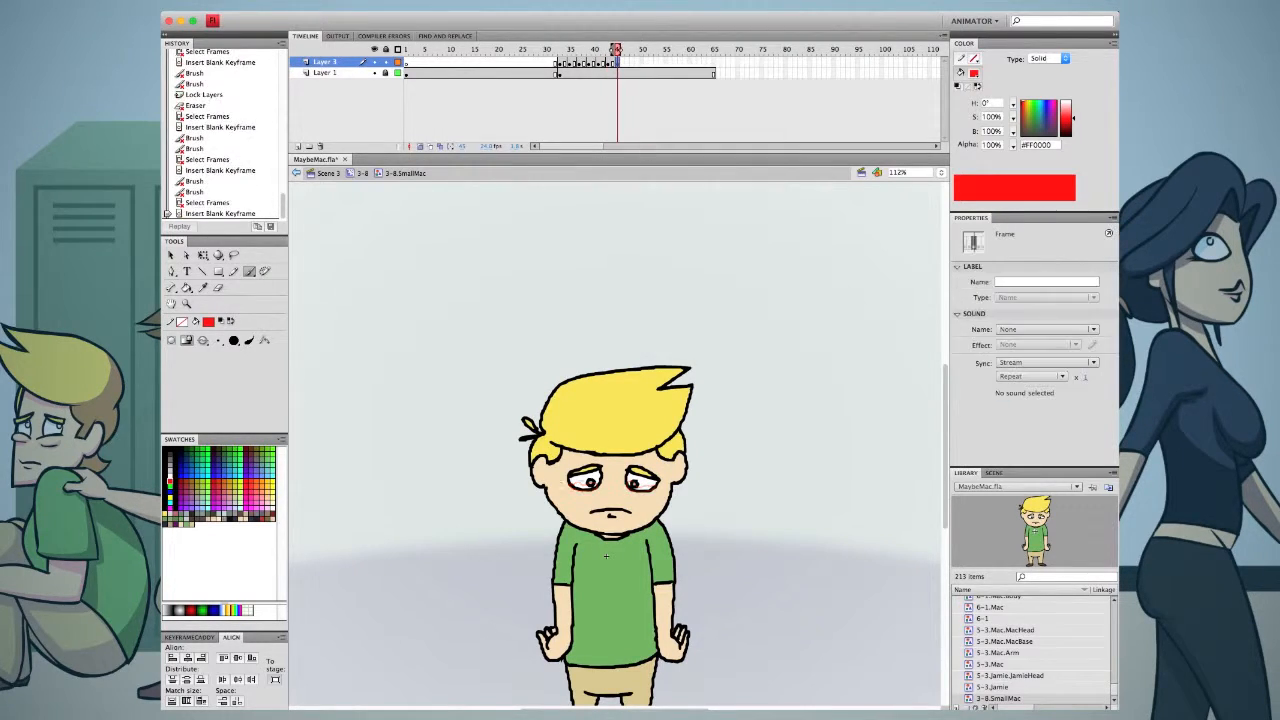
Insert a keyframe at frame 36 of Layer 3, then clear frame 35 and repaint its tear outlines in red
left_click(593, 49)
left_click(580, 62)
left_click(571, 62)
left_click(569, 62)
key("Delete")
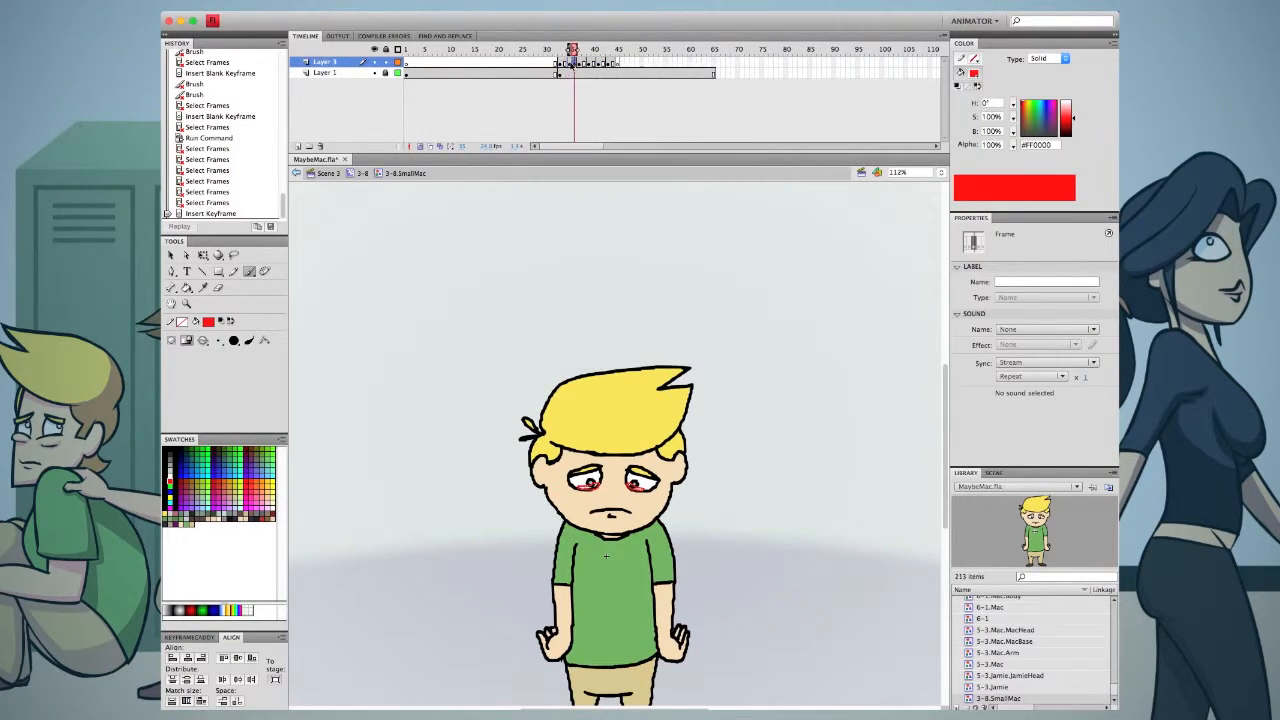
left_click(606, 556)
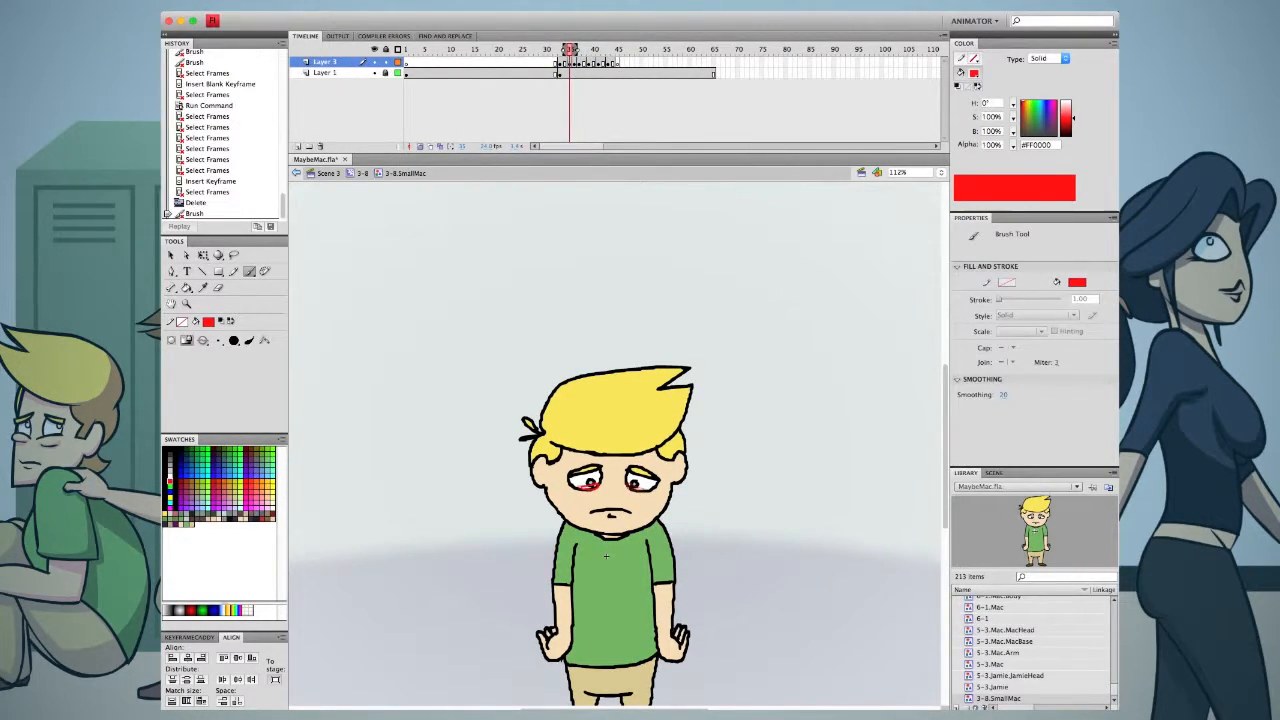
Insert frames on Layer 3 around frames 35 and 37 so that these tear drawings last two frames each
right_click(569, 60)
left_click(575, 63)
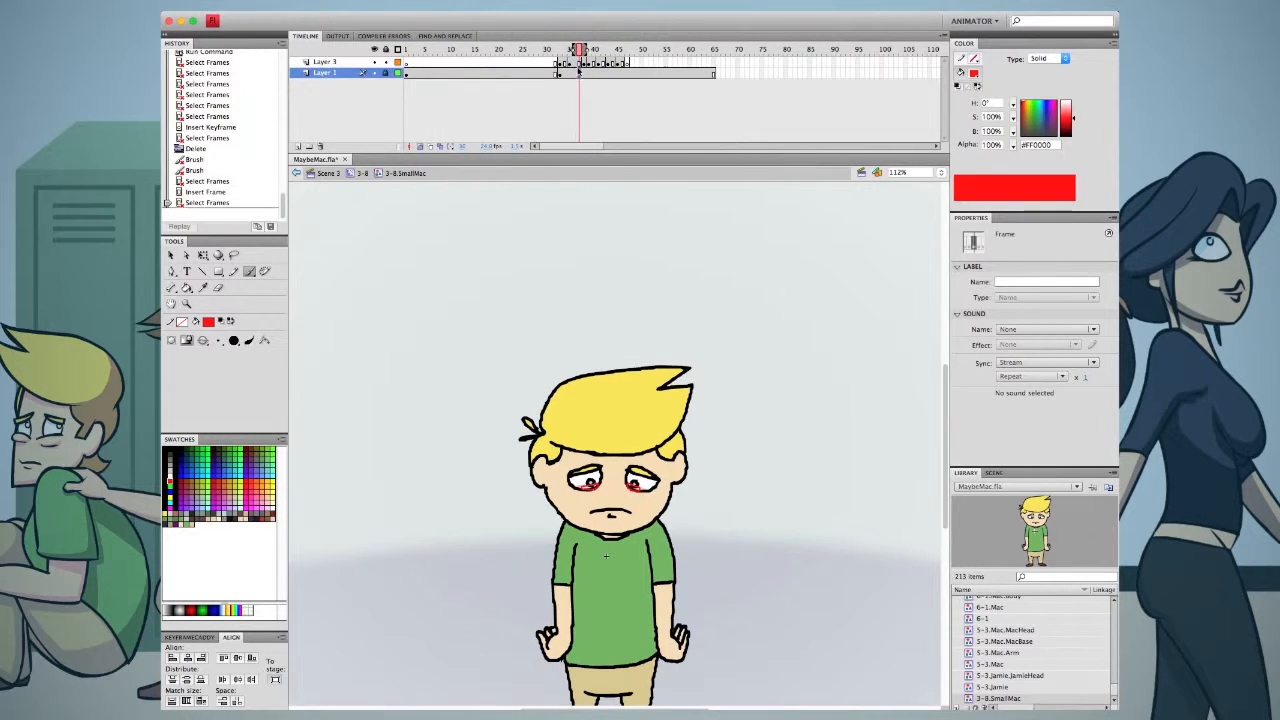
right_click(575, 63)
left_click(620, 103)
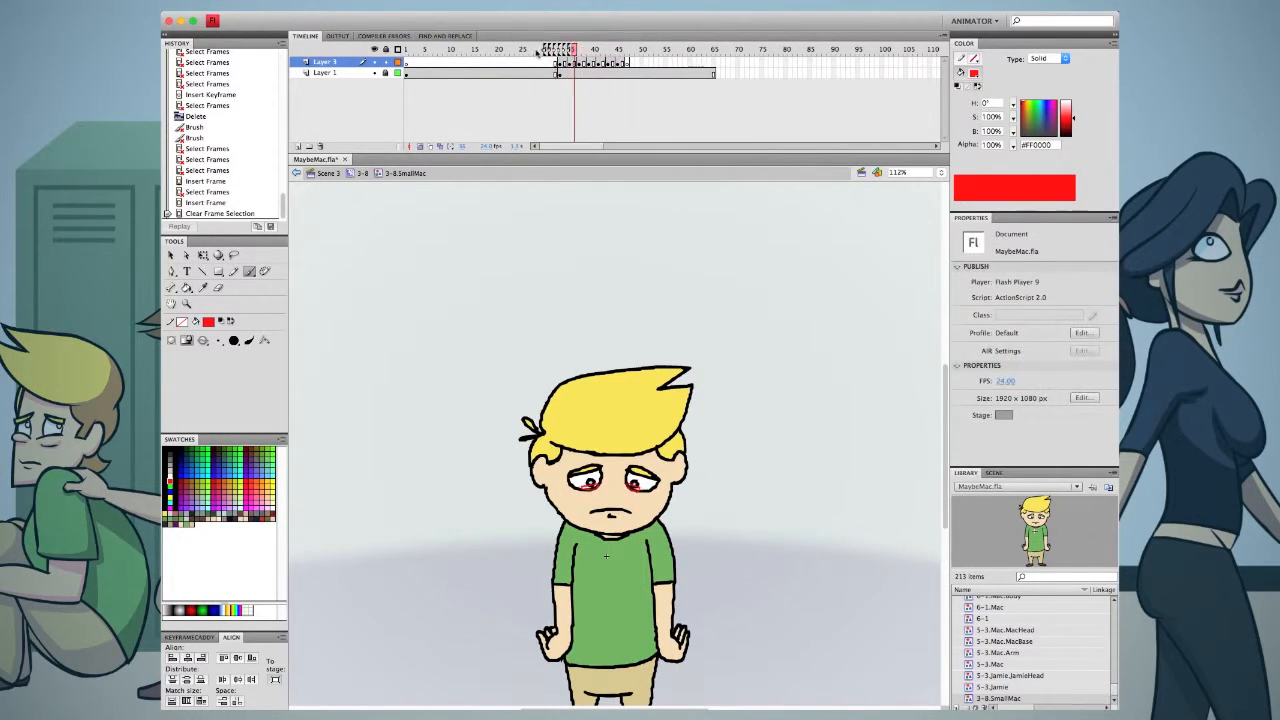
Copy the last few tear frames on Layer 3 and paste them from frame 47 to extend the cycle
left_click(622, 63)
left_click(608, 63)
left_click(626, 63)
key("ctrl+alt+c")
right_click(627, 63)
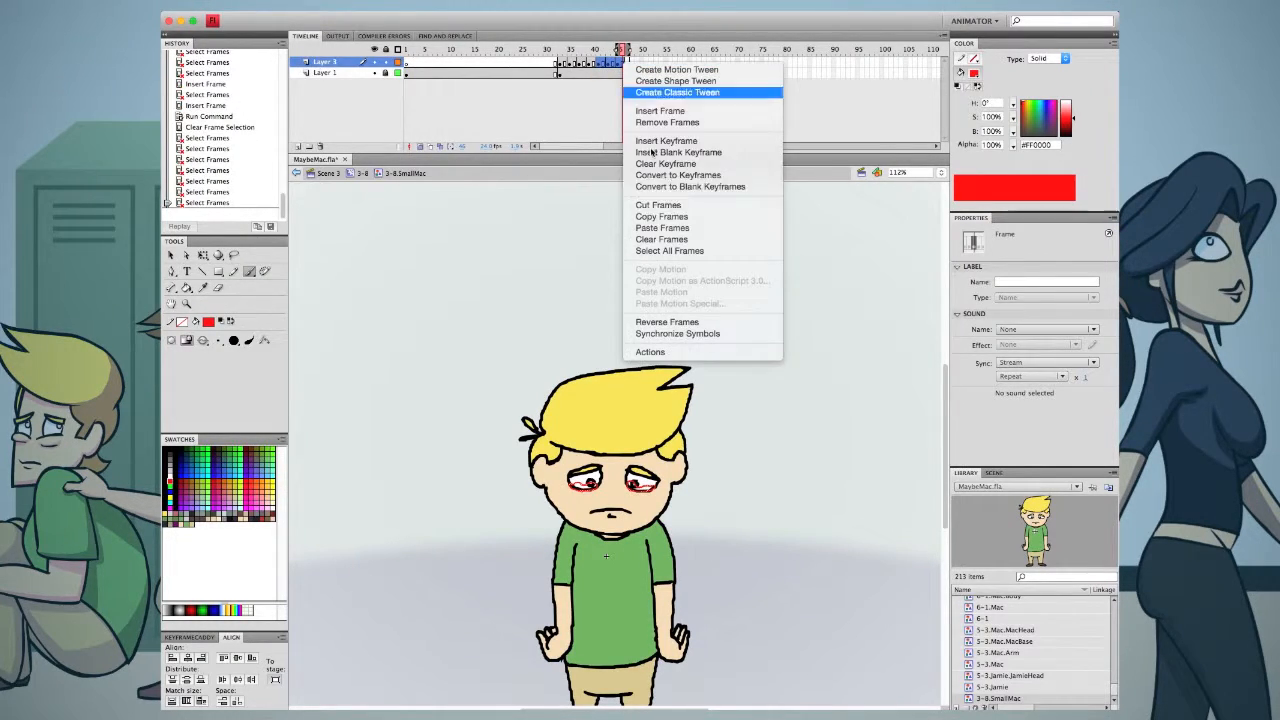
left_click(666, 224)
Add a blank keyframe at frame 53 of Layer 3 and paint red tear outlines under the eyes
left_click(655, 63)
key("F7")
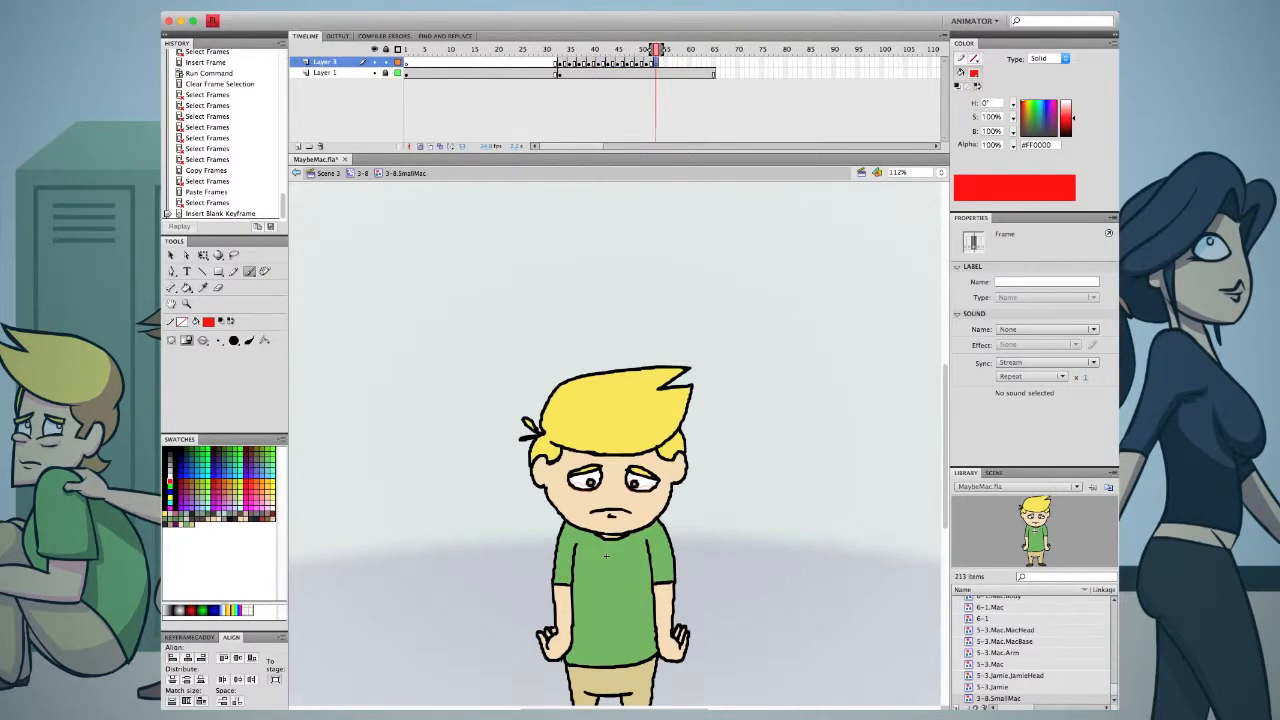
key("b")
left_click_drag(590, 486, 655, 494)
Add a blank keyframe at frame 55 of Layer 3, delete unwanted marks and paint a tear starting down the left-hand cheek
left_click_drag(570, 62, 657, 62)
right_click(664, 62)
left_click(689, 150)
key("v")
left_click_drag(543, 214, 617, 494)
key("Delete")
key("b")
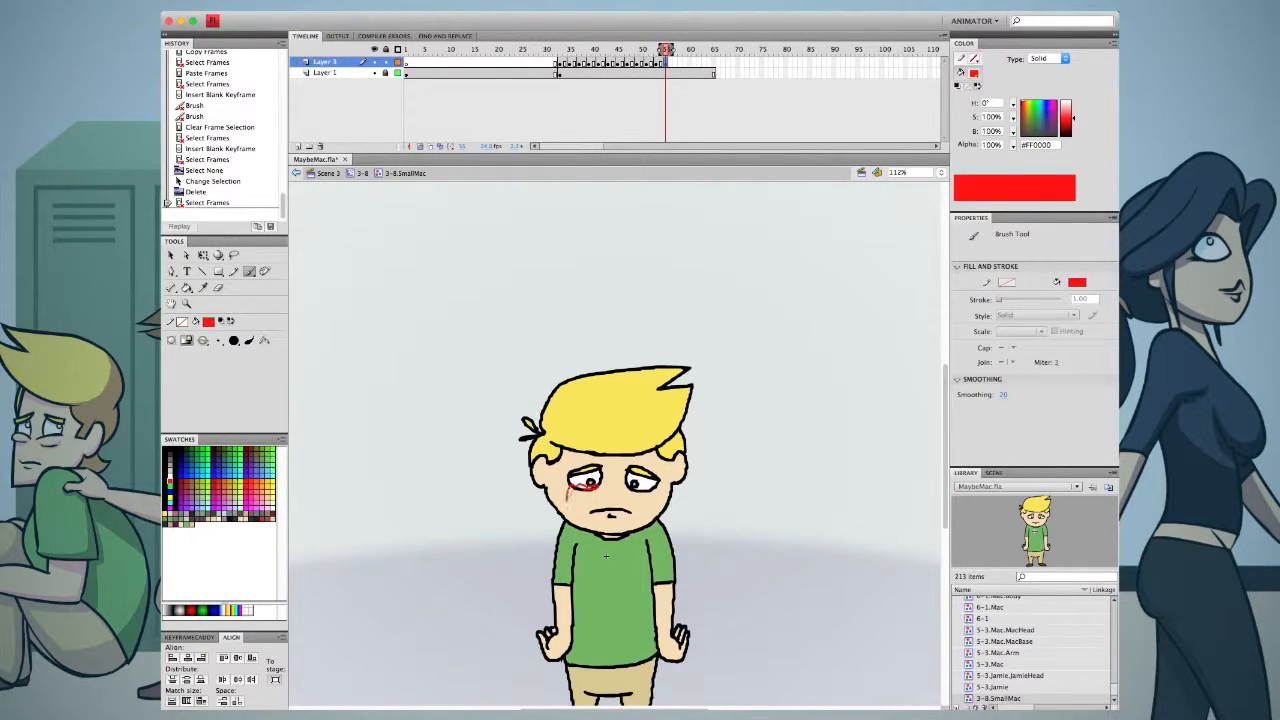
Add blank keyframes at frames 57 and 59 of Layer 3 and paint the tear running further down the left-hand cheek
left_click(676, 62)
key("F7")
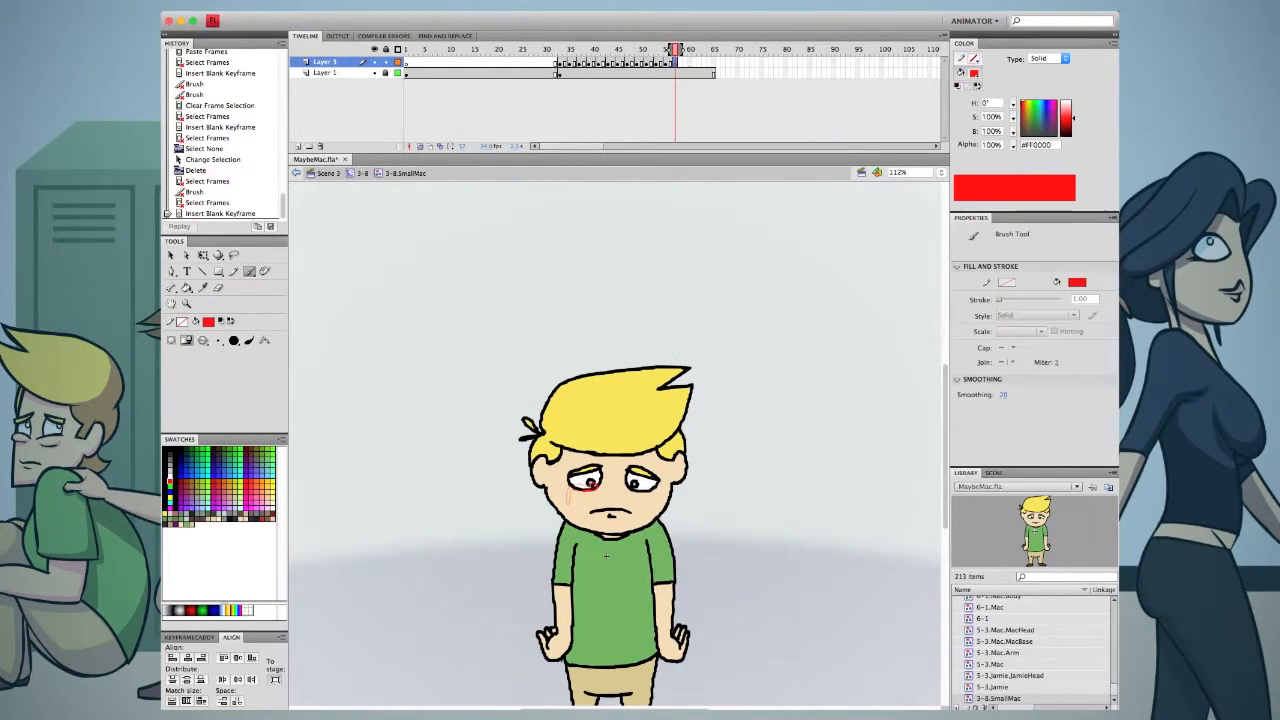
right_click(686, 62)
left_click(720, 134)
left_click_drag(570, 489, 564, 514)
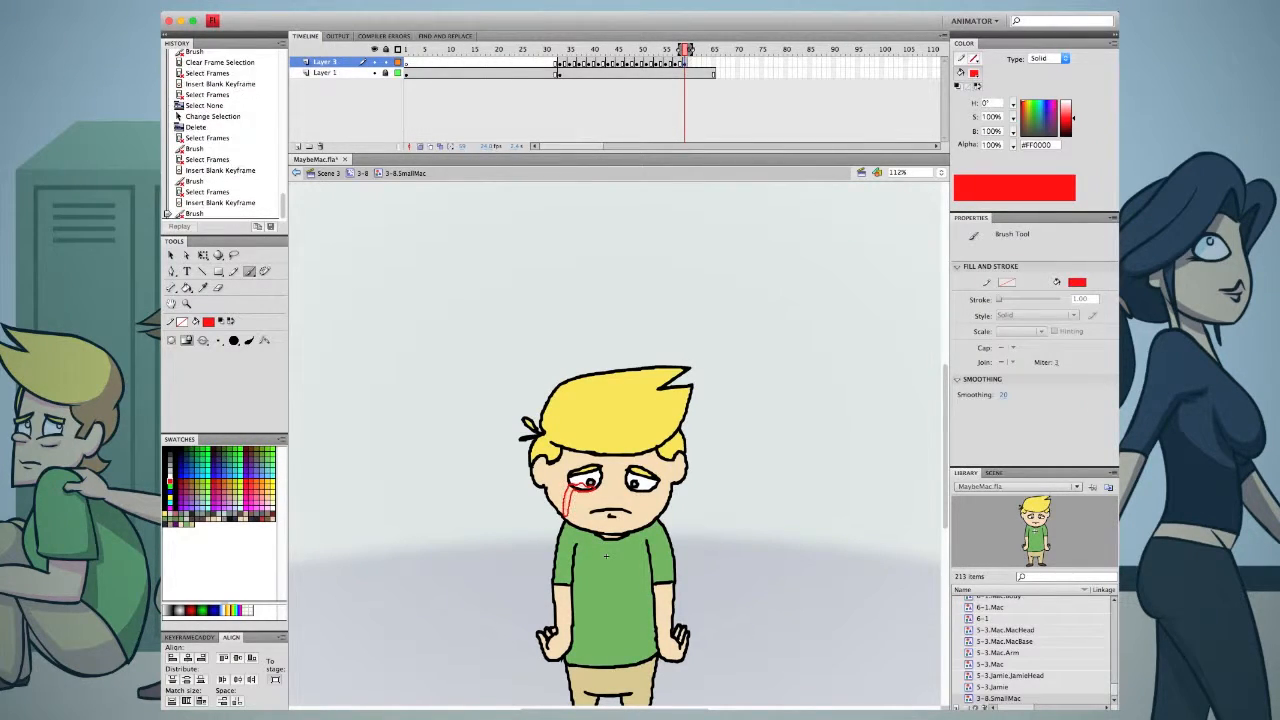
Add blank keyframes at frames 61 and 63 of Layer 3 and paint the tear streak reaching down to the jaw
right_click(693, 63)
left_click(790, 151)
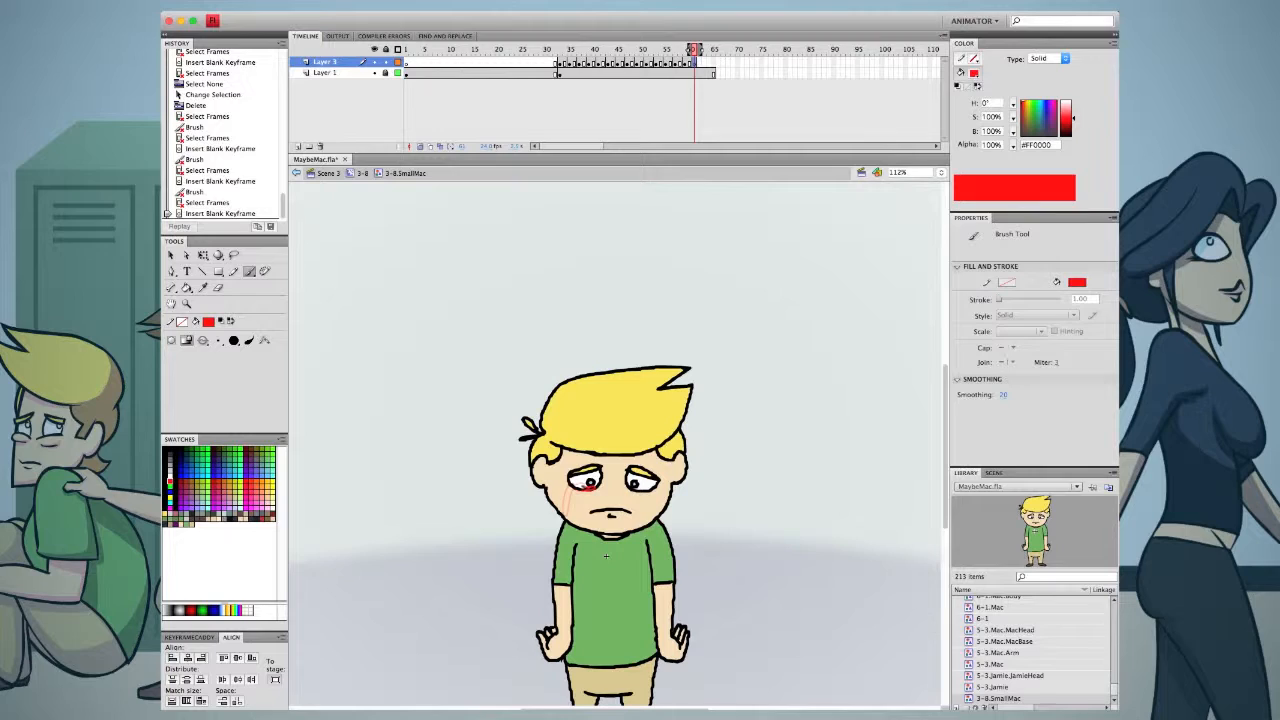
left_click_drag(572, 488, 566, 520)
right_click(704, 63)
left_click(780, 152)
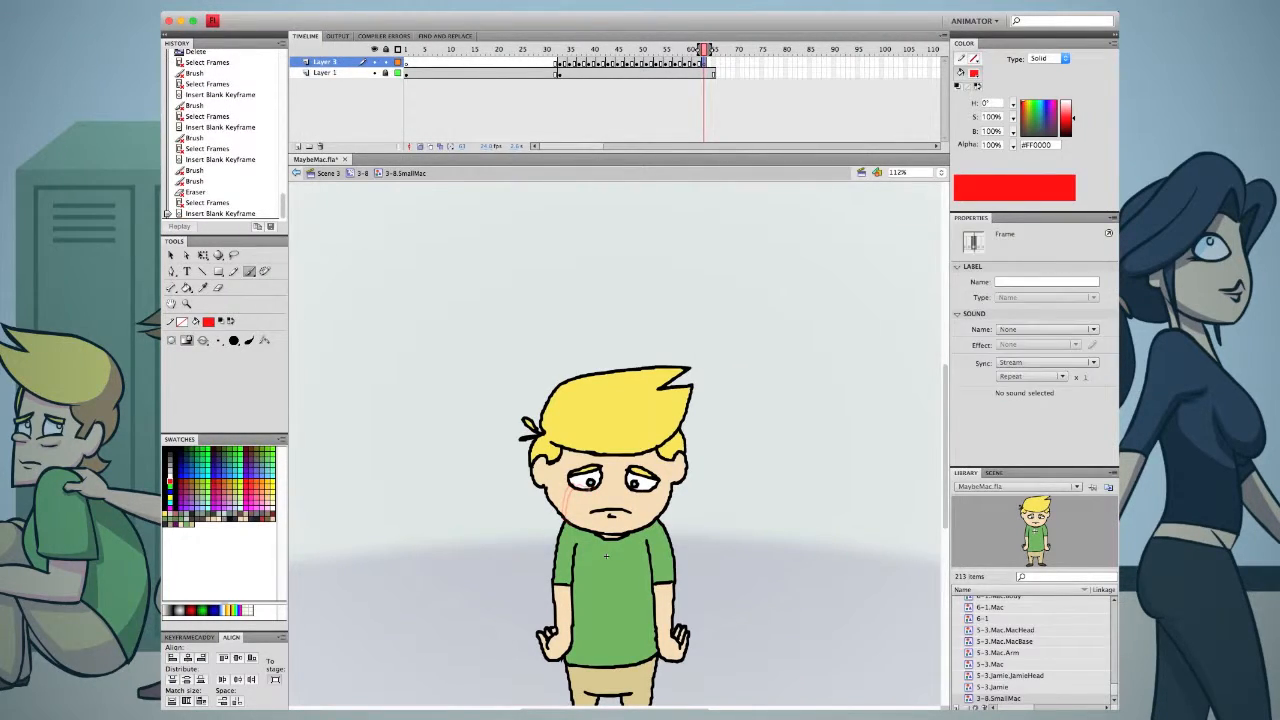
left_click_drag(570, 519, 576, 525)
Add a blank keyframe at frame 65 of Layer 3 and shift the whole run of tear frames one frame later
right_click(713, 63)
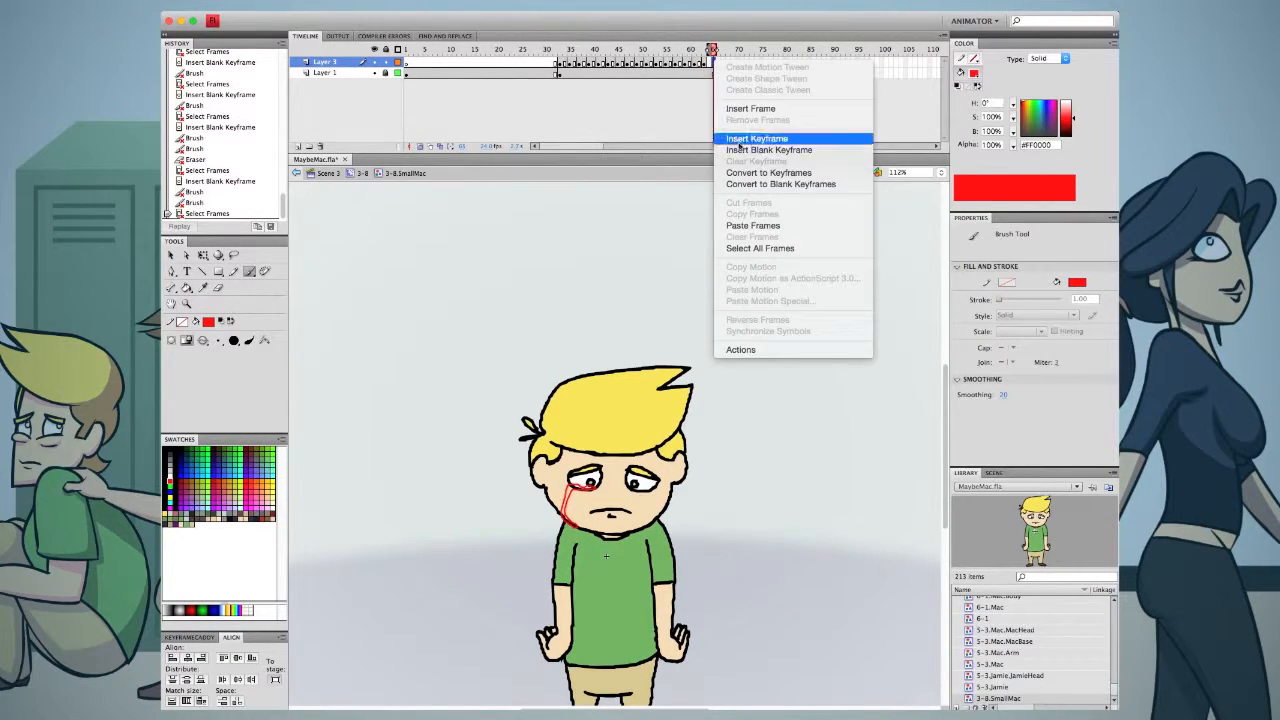
left_click(740, 150)
left_click_drag(560, 63, 714, 64)
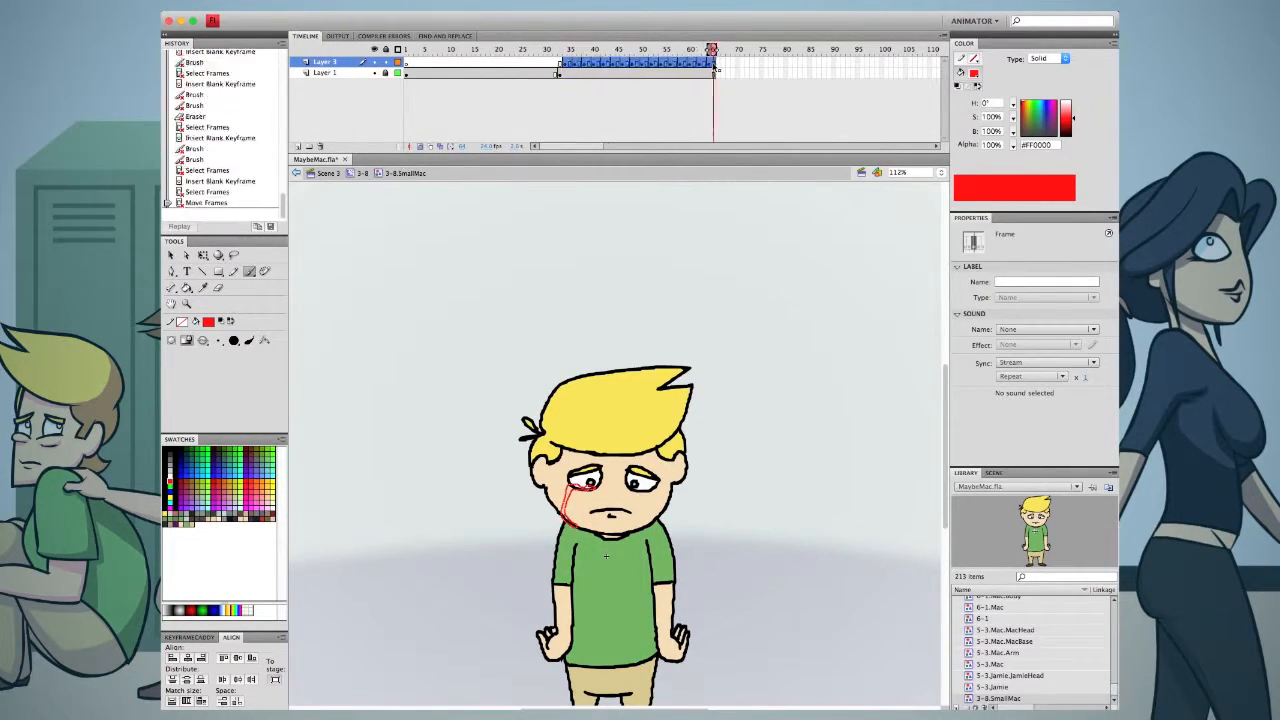
Play the tear animation and inspect its individual drawings on Layer 3
left_click(560, 73)
left_click(560, 51)
left_click(709, 63)
left_click(640, 63)
left_click(662, 63)
left_click(652, 64)
left_click(633, 64)
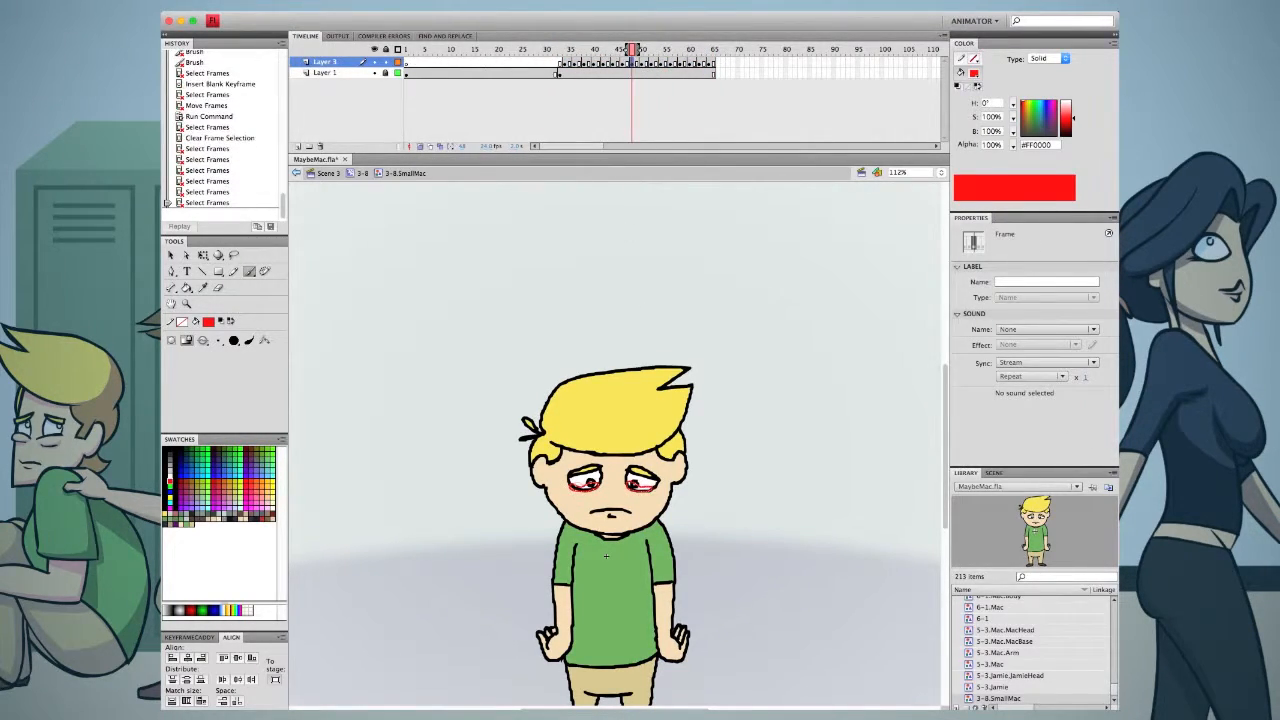
Copy the right-hand eye's tear outline from frame 48 and paste it in place around frame 54 of Layer 3
key("v")
key("super+a")
key("super+c")
left_click(655, 64)
left_click(661, 64)
left_click(666, 63)
left_click(651, 64)
left_click(642, 64)
left_click(666, 64)
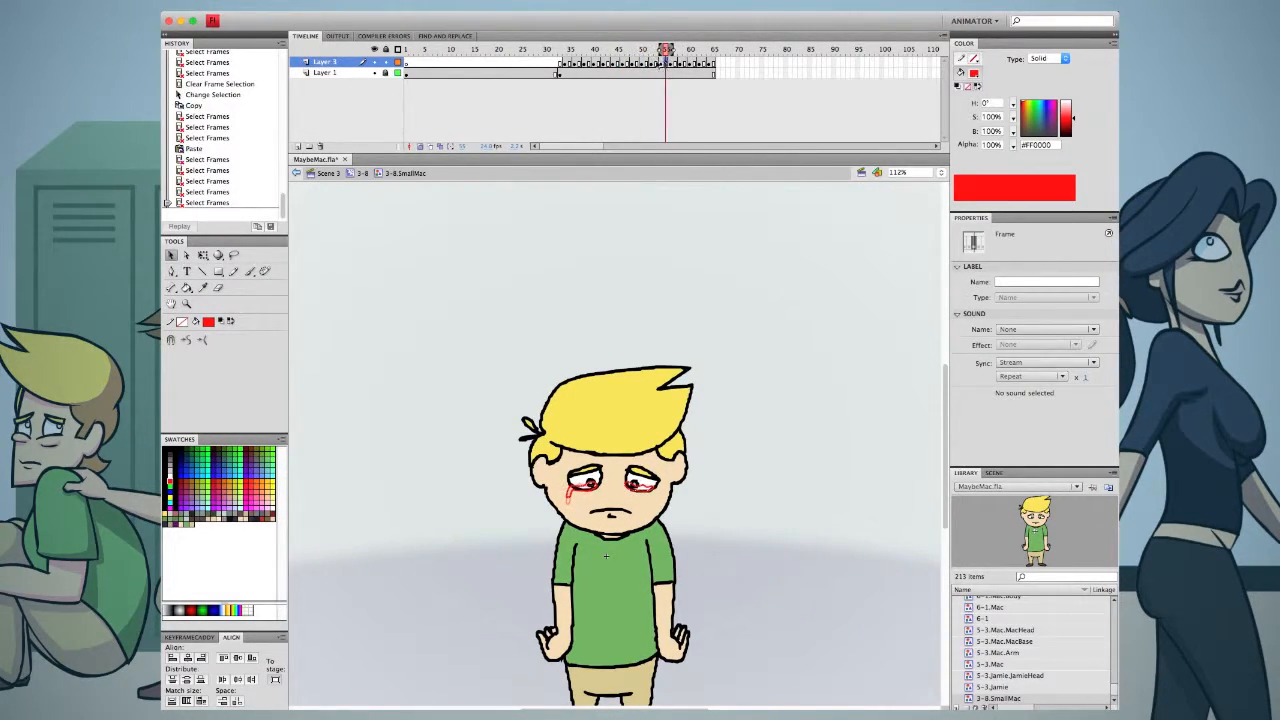
Copy the right-hand eye's tear outline from frame 52 and paste it in place around frame 56 of Layer 3
left_click(651, 64)
left_click_drag(696, 454, 616, 518)
key("super+c")
left_click(682, 63)
left_click(686, 64)
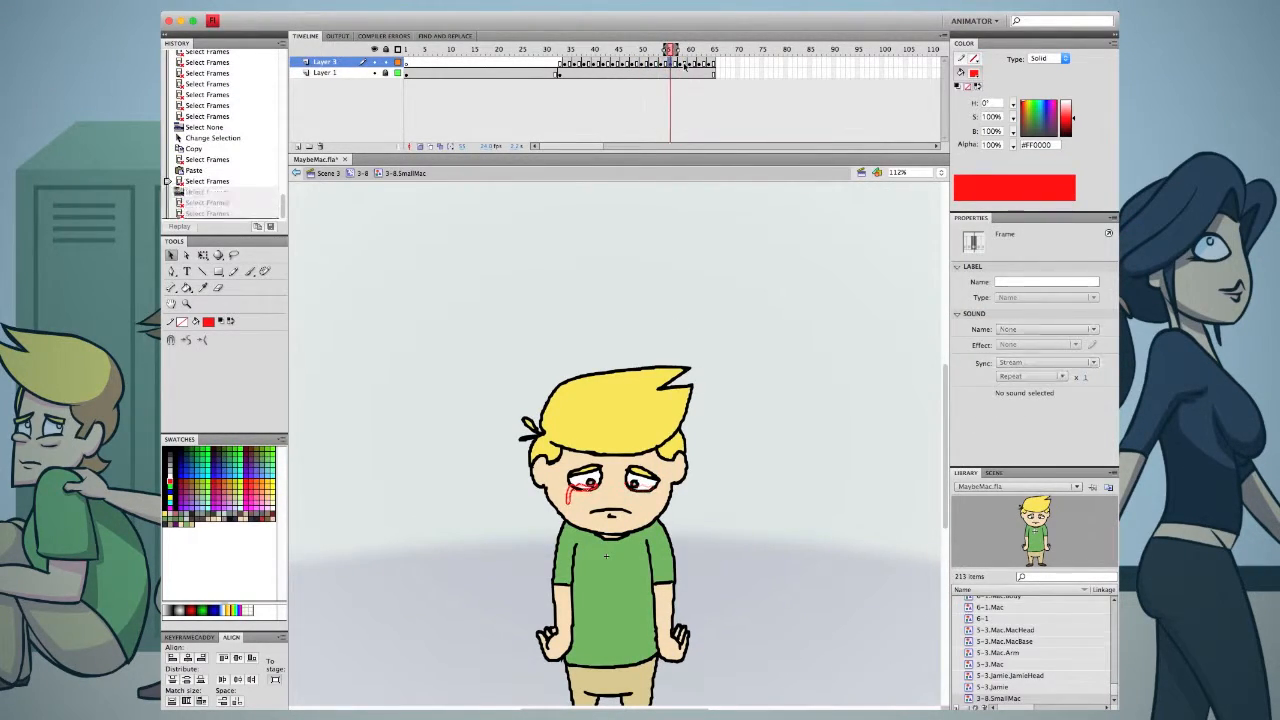
key("super+shift+v")
Delete the right-hand eye's outline around frame 59 and paste in place the one copied from frame 49
left_click(660, 64)
left_click_drag(555, 505, 694, 449)
key("Delete")
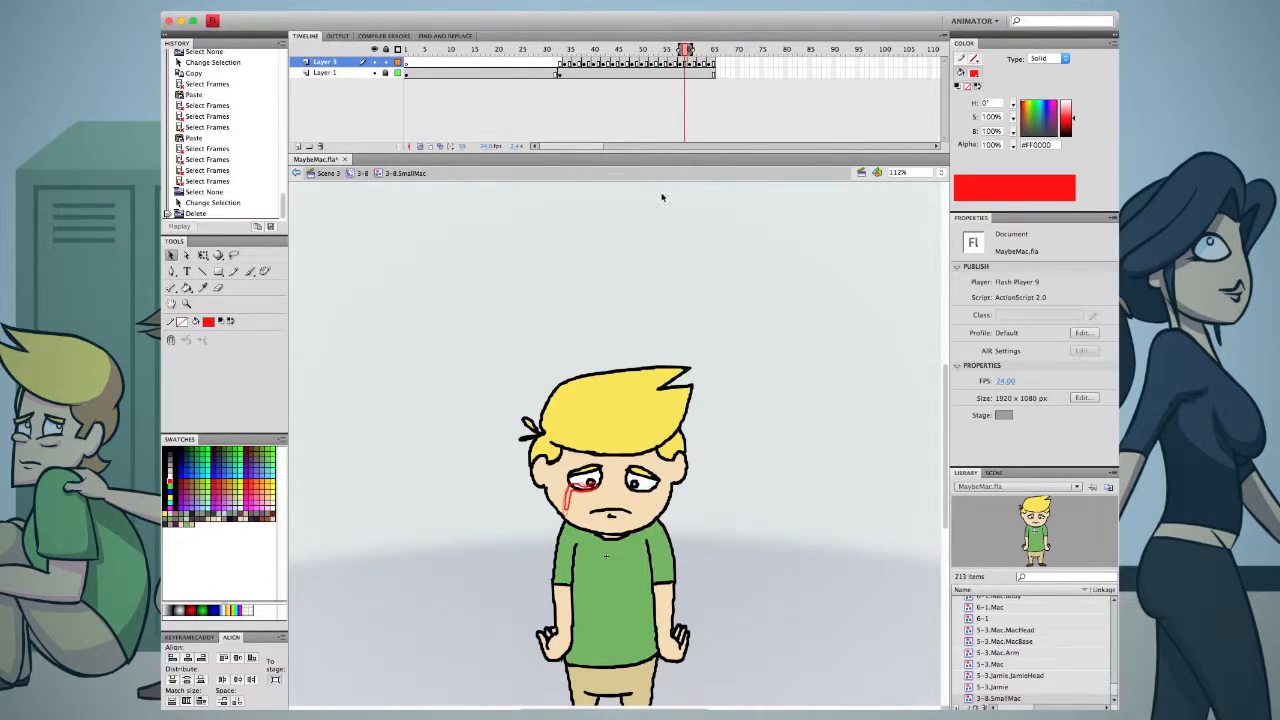
left_click(651, 64)
left_click(640, 64)
left_click_drag(550, 520, 585, 475)
key("super+c")
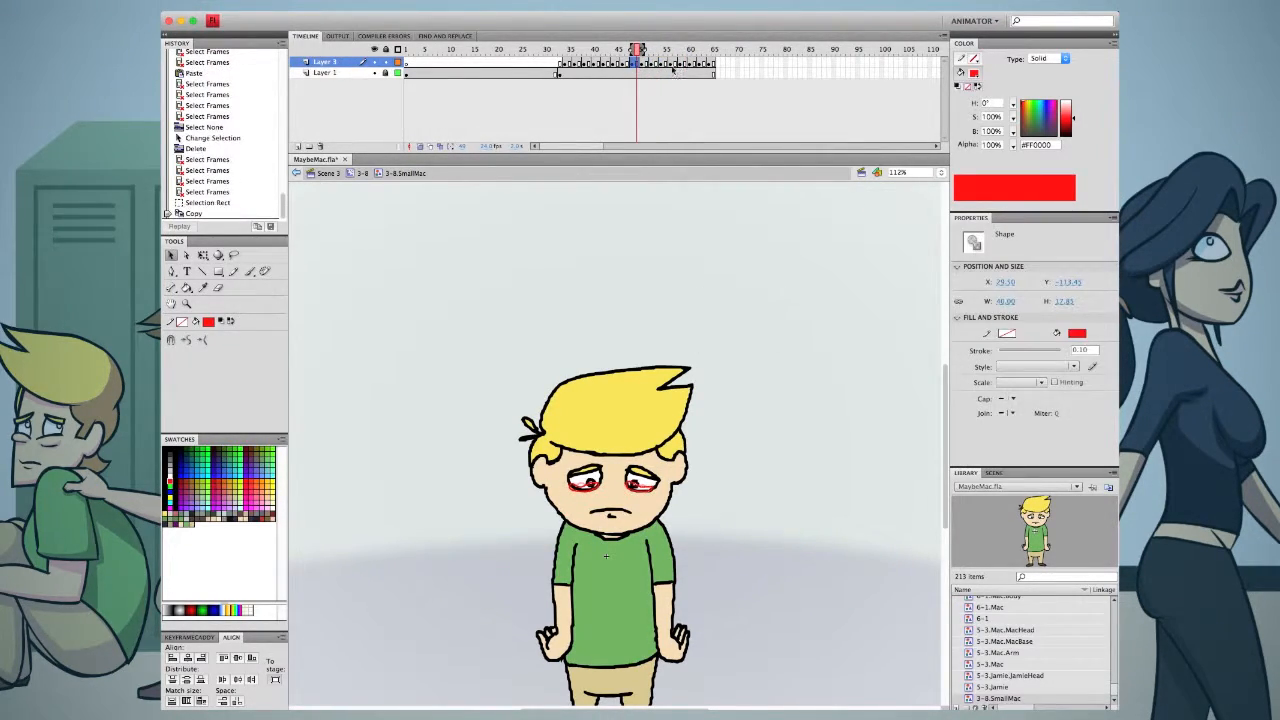
left_click(686, 64)
key("super+shift+v")
Copy the right-hand eye's tear outline from frame 54 and paste it in place around frame 60 of Layer 3
left_click(665, 65)
left_click_drag(720, 523, 548, 458)
key("super+c")
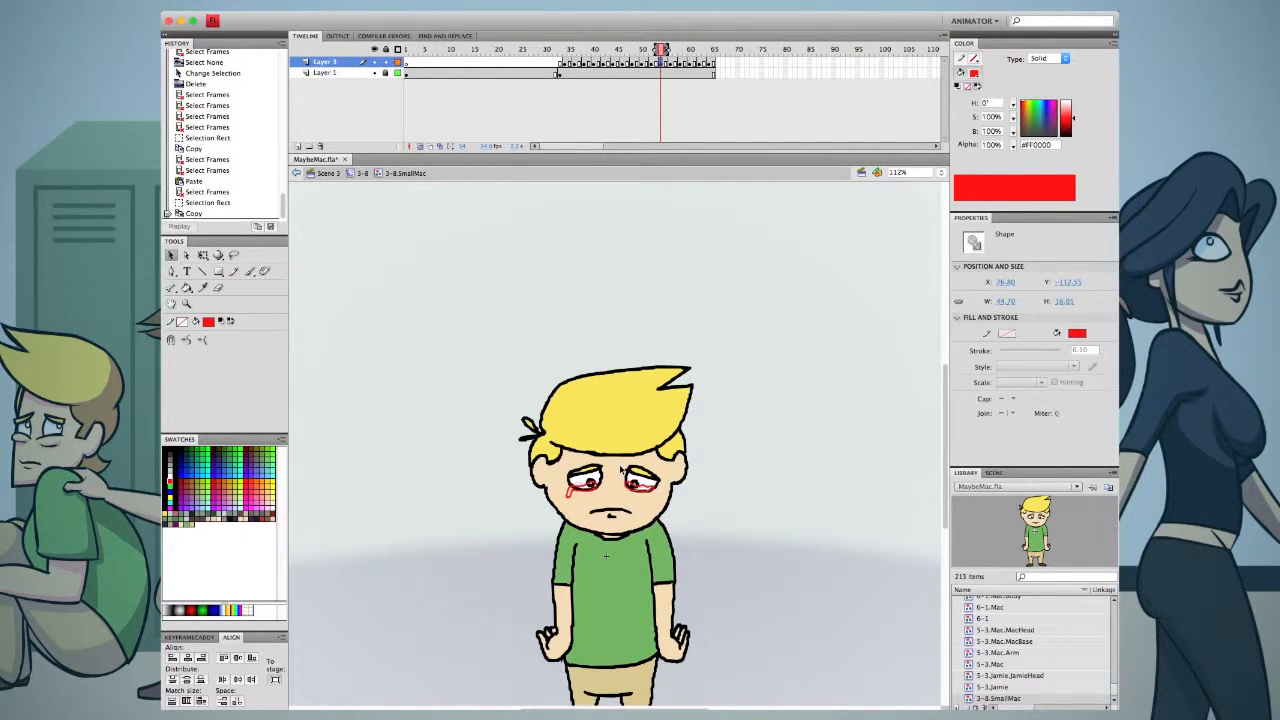
left_click(681, 65)
left_click(690, 65)
key("super+shift+v")
Copy the right-hand eye's tear outlines from around frames 56 to 58 and paste them in place into the last tear drawings
left_click(675, 65)
left_click_drag(700, 520, 550, 458)
key("super+c")
left_click(690, 65)
left_click(700, 65)
key("super+shift+v")
Play back the tear animation with the character and with Layer 1 hidden to check its motion
key("Return")
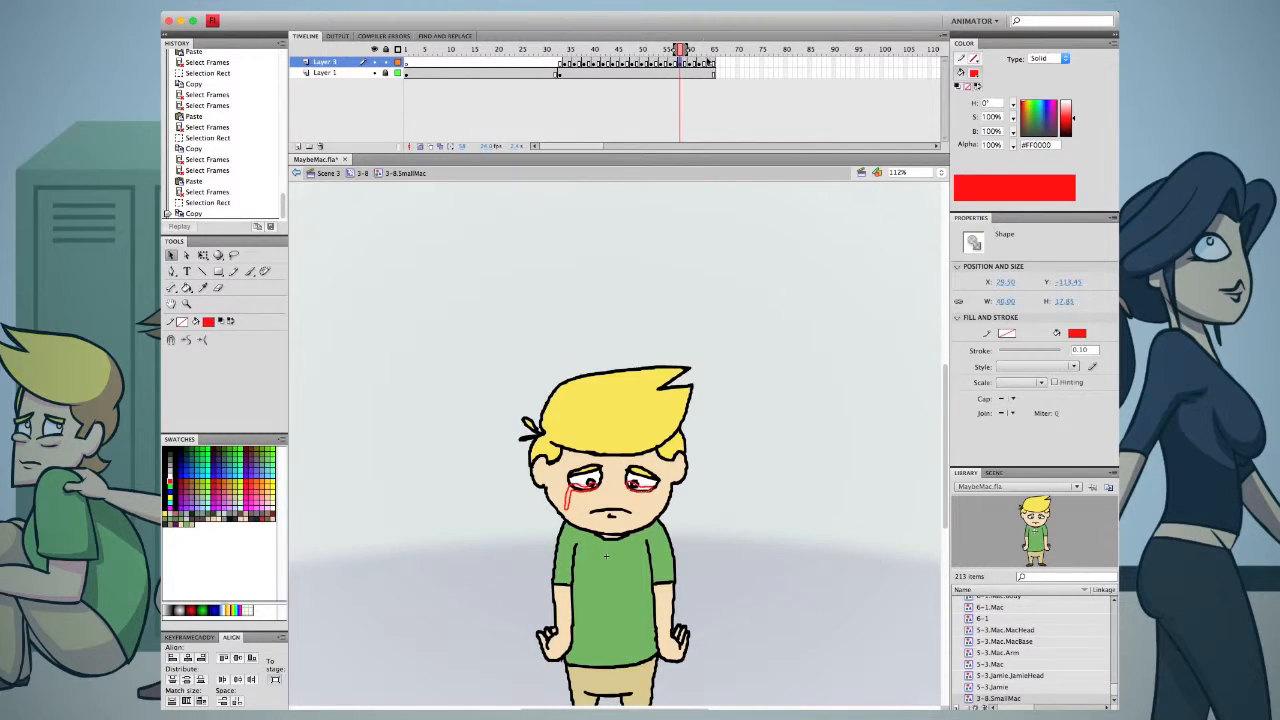
key("super+shift+k")
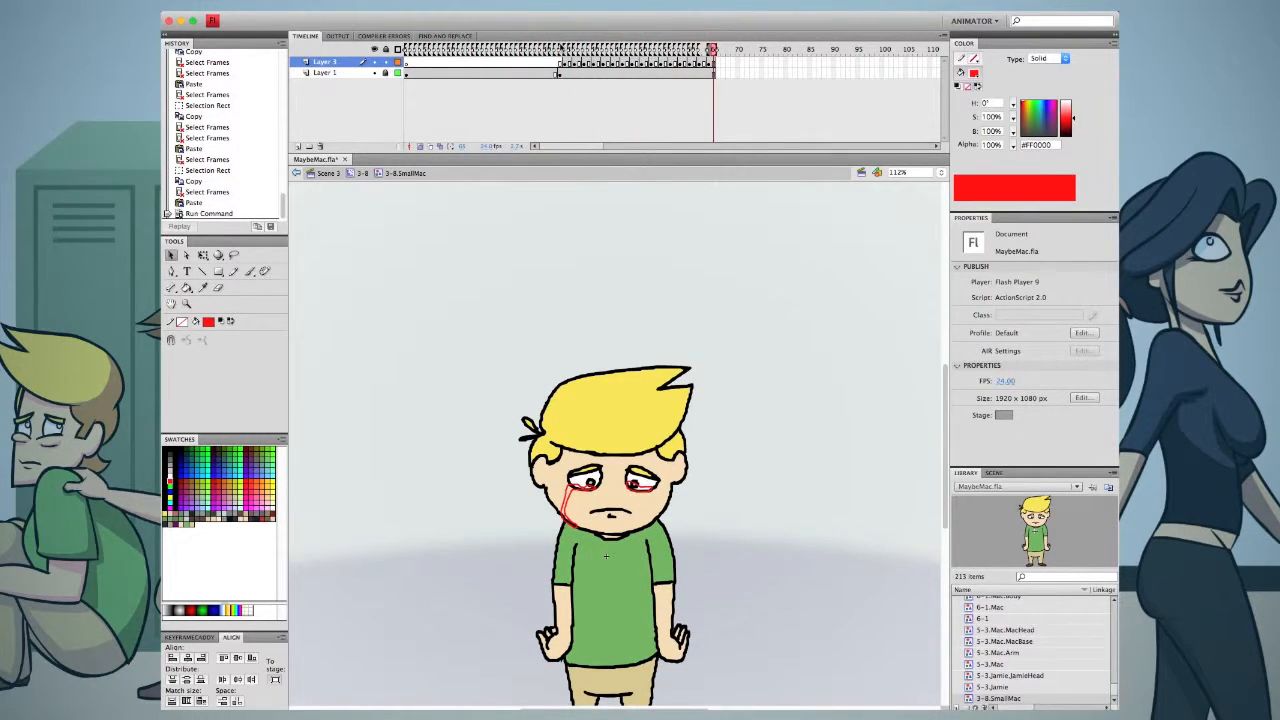
left_click(375, 73)
left_click_drag(592, 50, 440, 52)
key("super+shift+k")
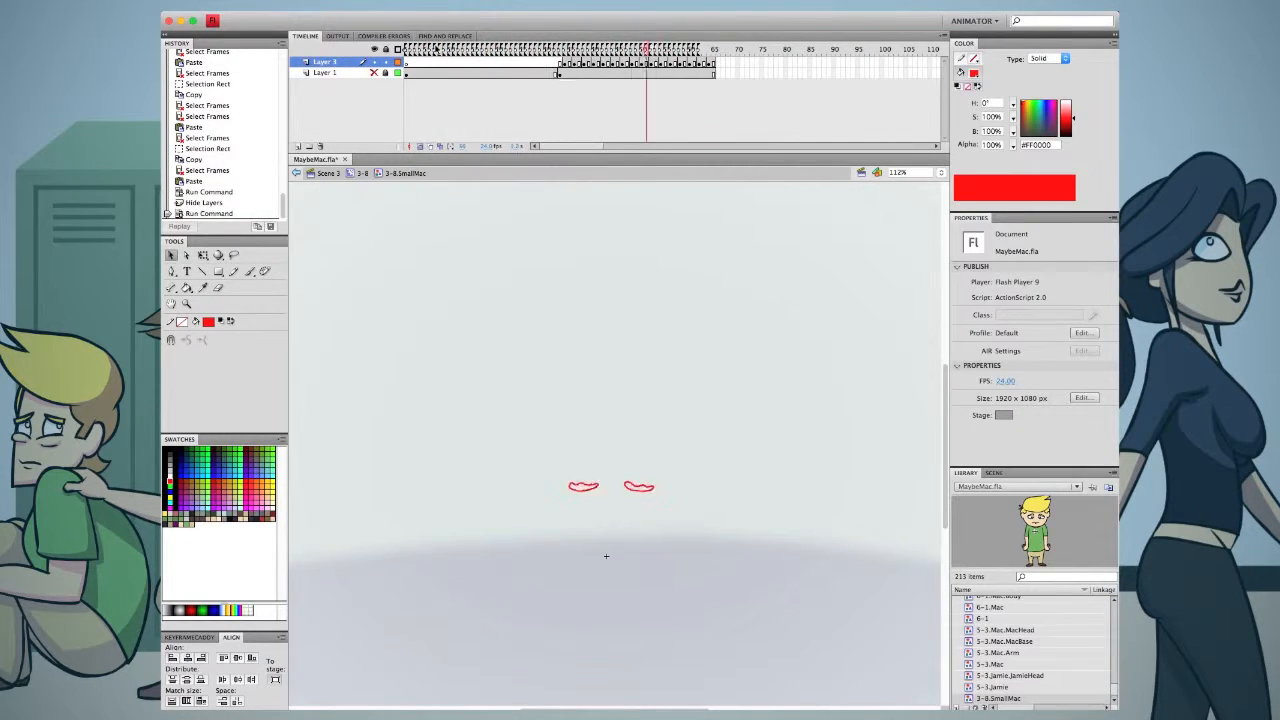
key("super+shift+k")
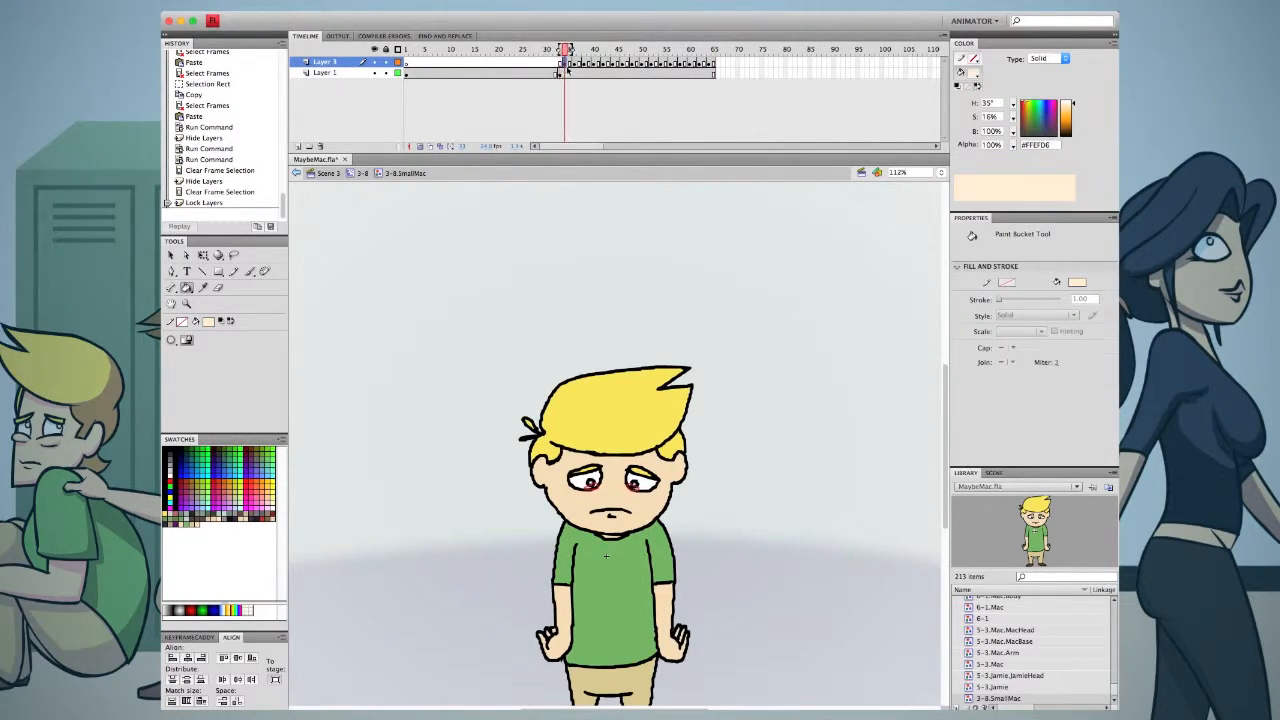
Set the fill colour to red #FF0000 and fill both eyes' tear outlines in the Layer 3 drawing around frame 34
left_click(203, 340)
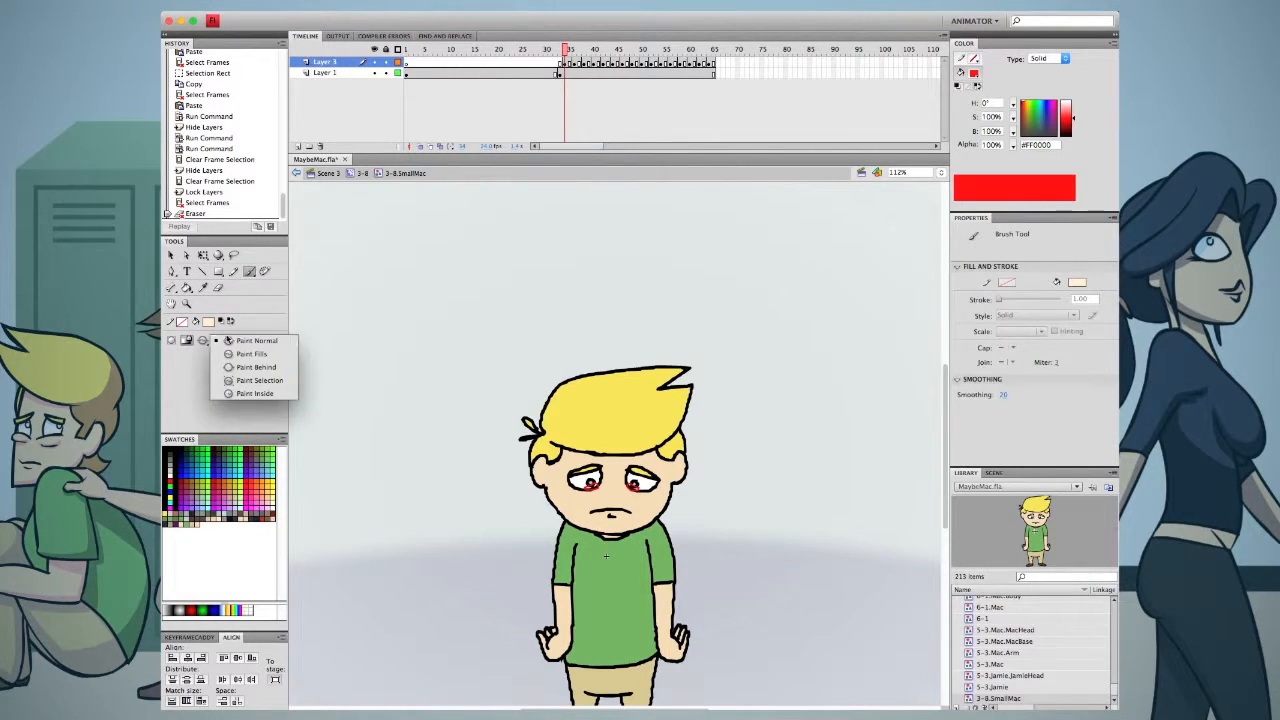
left_click(238, 394)
left_click(208, 320)
left_click(190, 416)
key("k")
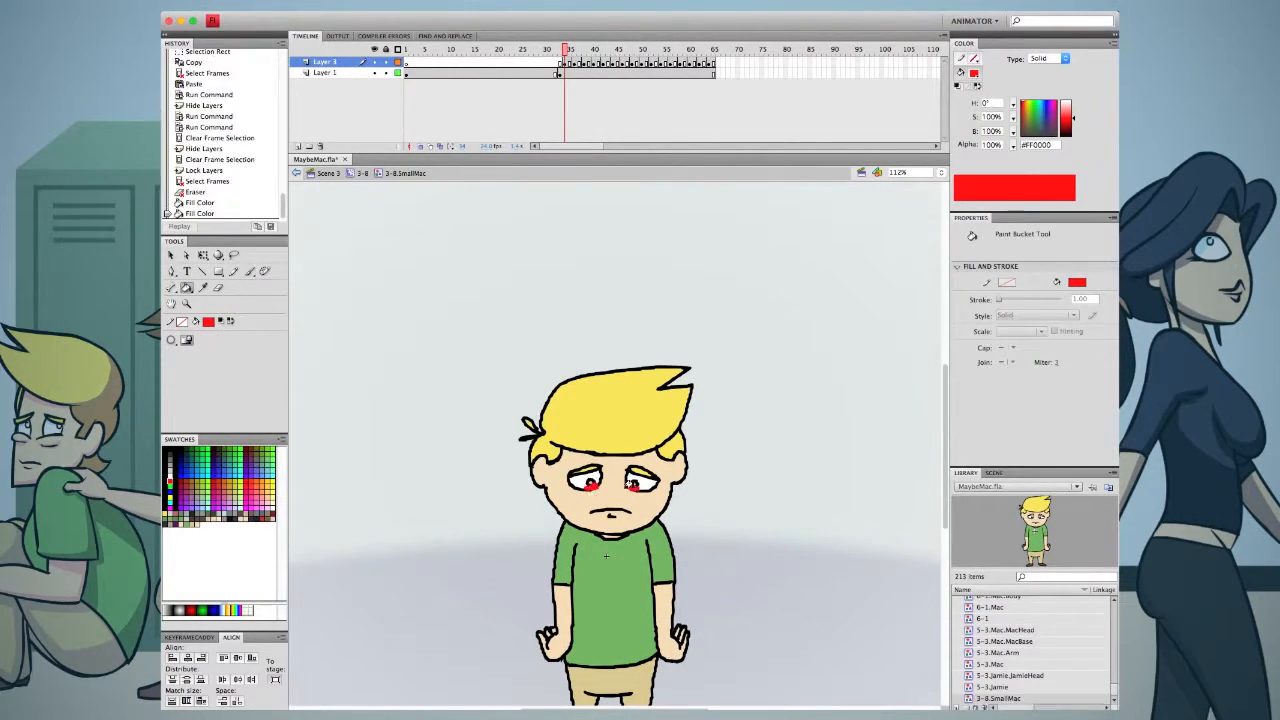
left_click(580, 483)
left_click(632, 483)
Fill both eyes' tear outlines with the same red in the following Layer 3 drawings, through to the last frames
key("period")
left_click(580, 483)
left_click(632, 483)
key("period")
left_click(580, 483)
left_click(580, 483)
left_click(632, 483)
key("period")
left_click(580, 483)
left_click(632, 483)
key("period")
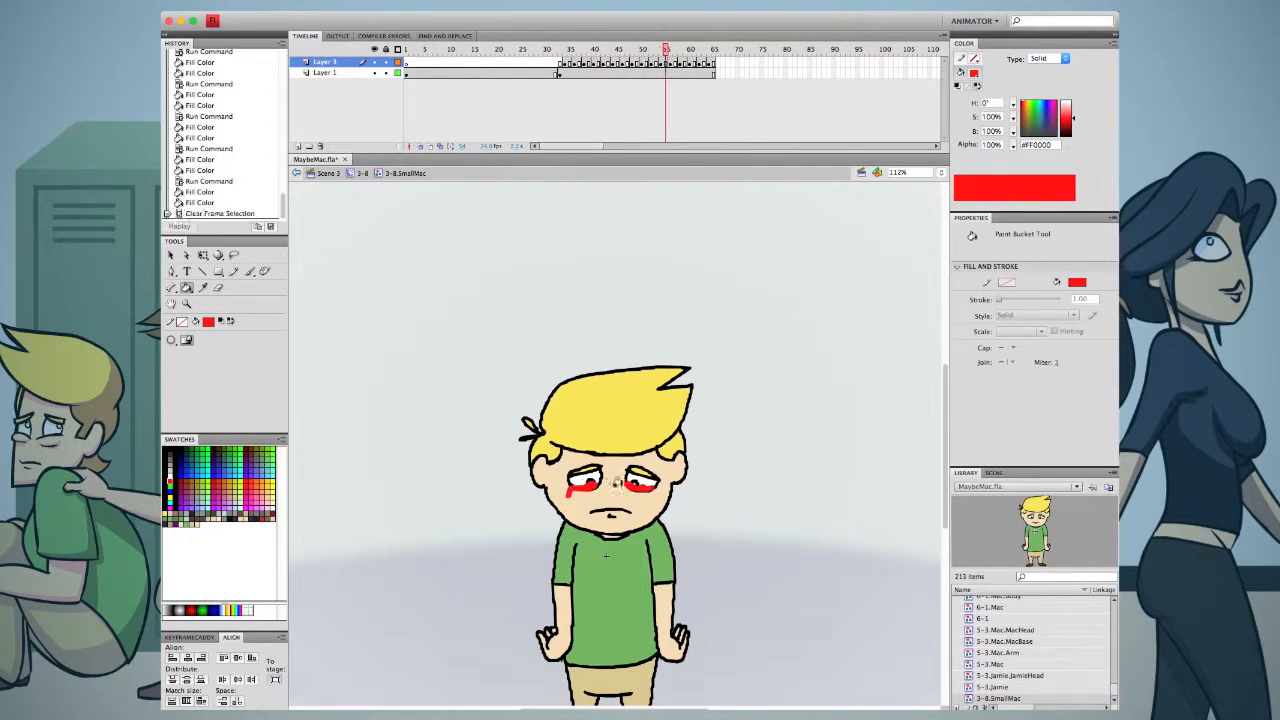
left_click(580, 483)
left_click(632, 483)
key("period")
left_click(580, 483)
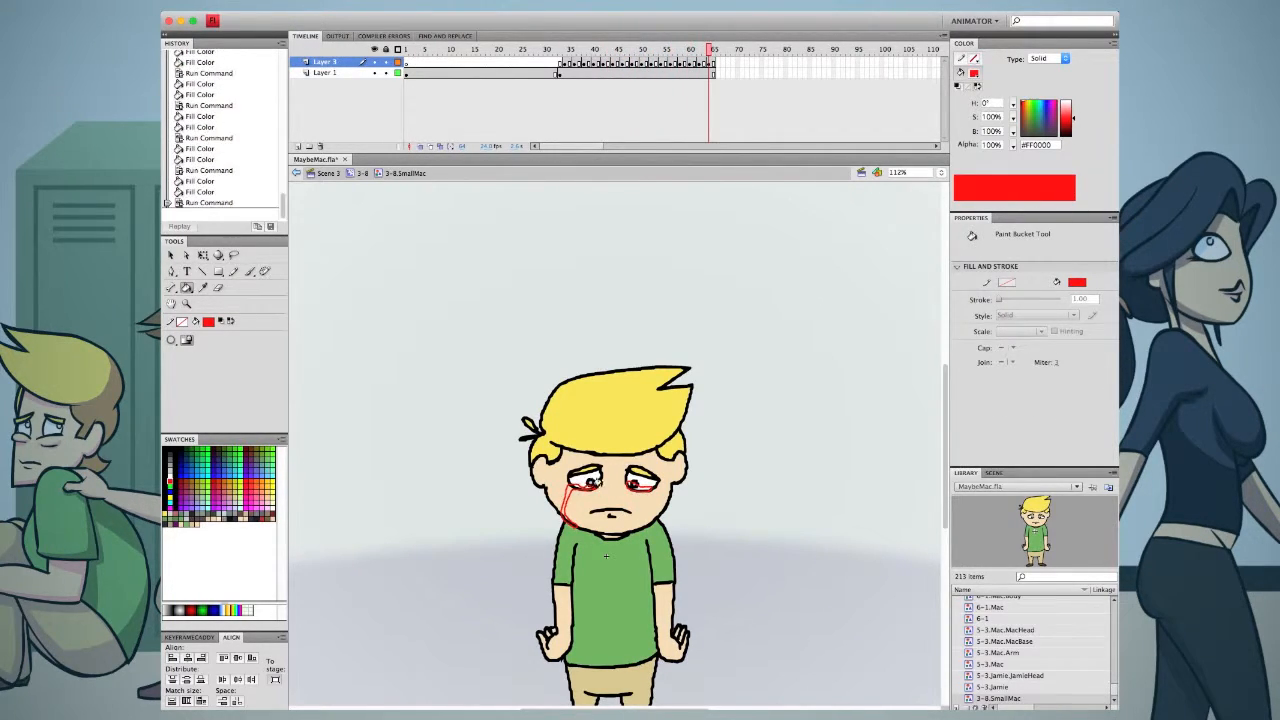
Scale the selected face artwork on Layer 1 with Free Transform and deselect it
key("q")
left_click(610, 465)
left_click(552, 357)
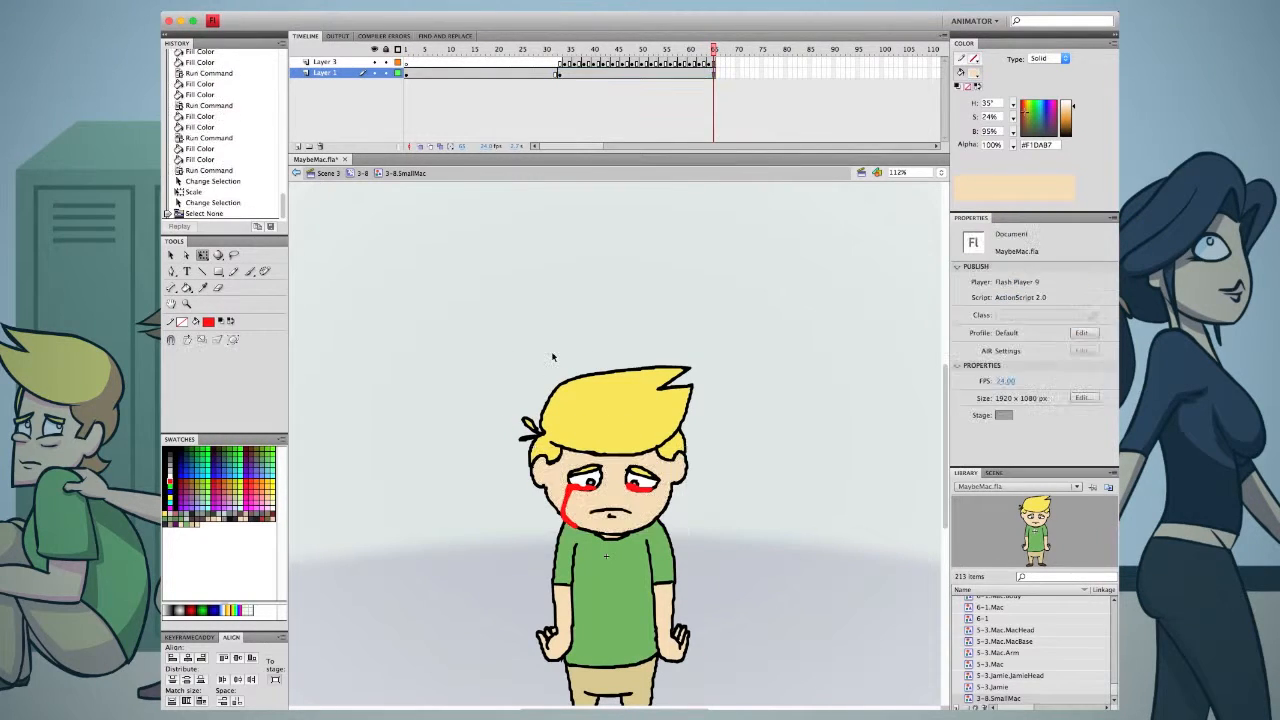
Set the fill colour to light blue #BFF0FF at 65% alpha and recolour both eyes' tears at frame 65
left_click(208, 321)
left_click(256, 414)
left_click_drag(1012, 117, 1010, 122)
left_click_drag(1012, 145, 1012, 150)
key("k")
key("period")
left_click(630, 481)
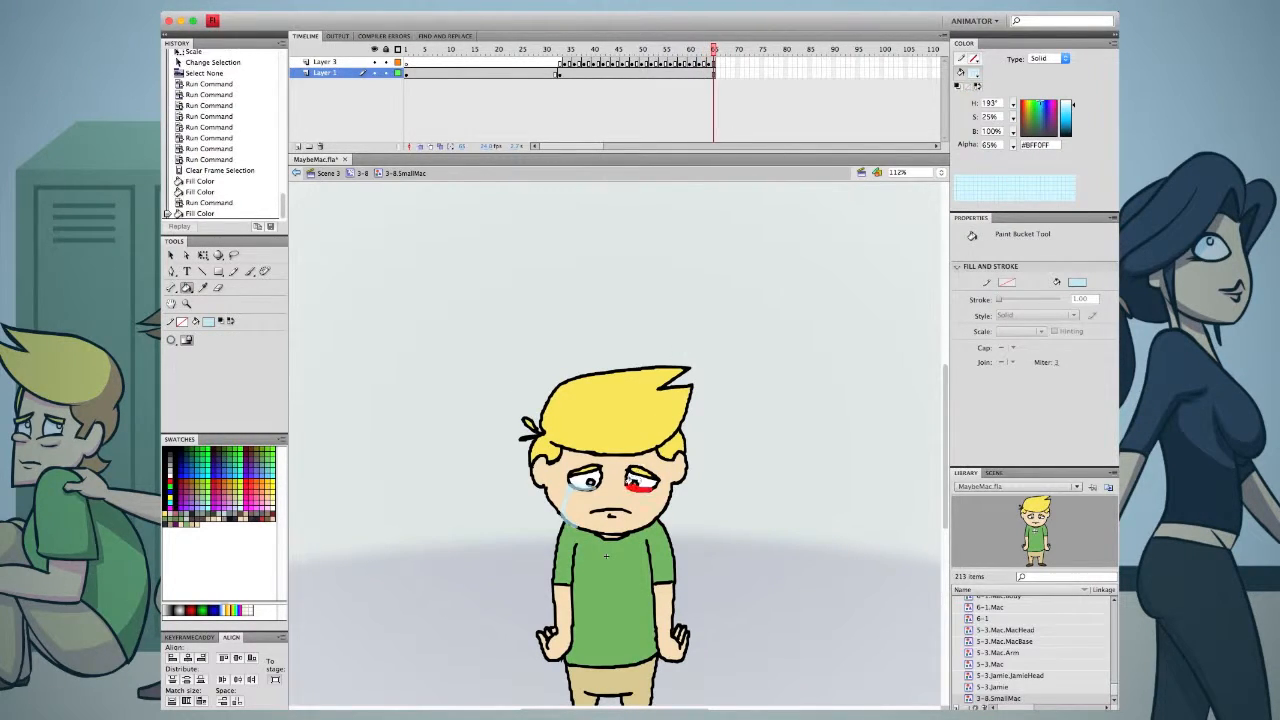
left_click(640, 487)
Recolour both eyes' red tears with the translucent light blue in the remaining Layer 3 drawings
key("comma")
left_click(584, 487)
left_click(640, 487)
key("comma")
left_click(640, 487)
left_click(584, 487)
key("comma")
key("comma")
key("comma")
key("comma")
key("comma")
key("comma")
key("comma")
key("comma")
key("comma")
key("comma")
key("comma")
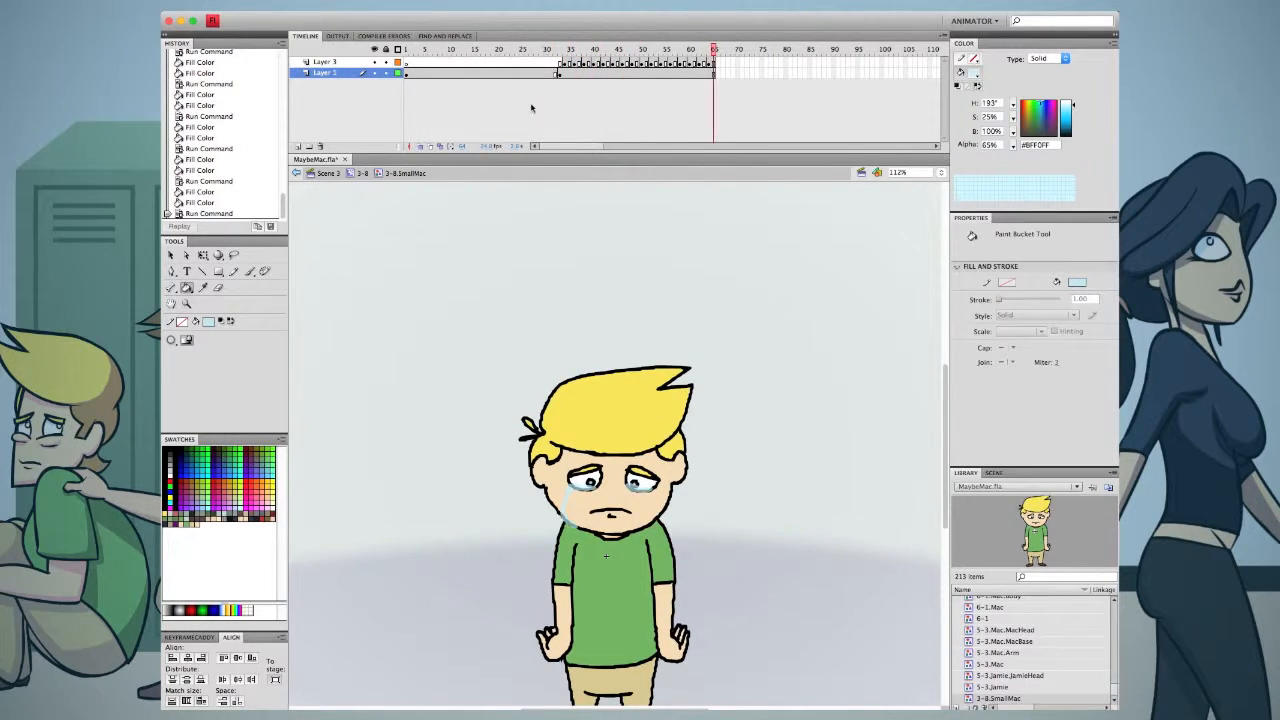
Return to the parent symbol 3-8 and play back its timeline to check the scene
left_click(362, 173)
key("Return")
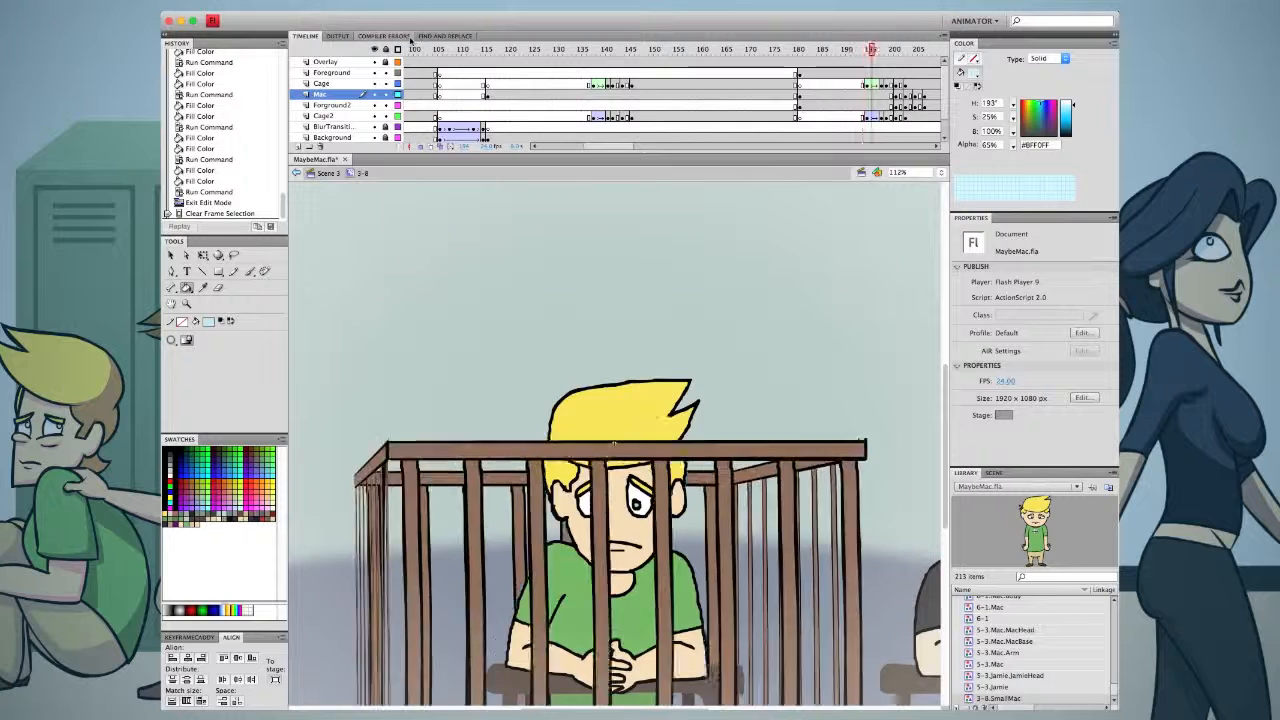
key("ctrl+minus")
key("ctrl+minus")
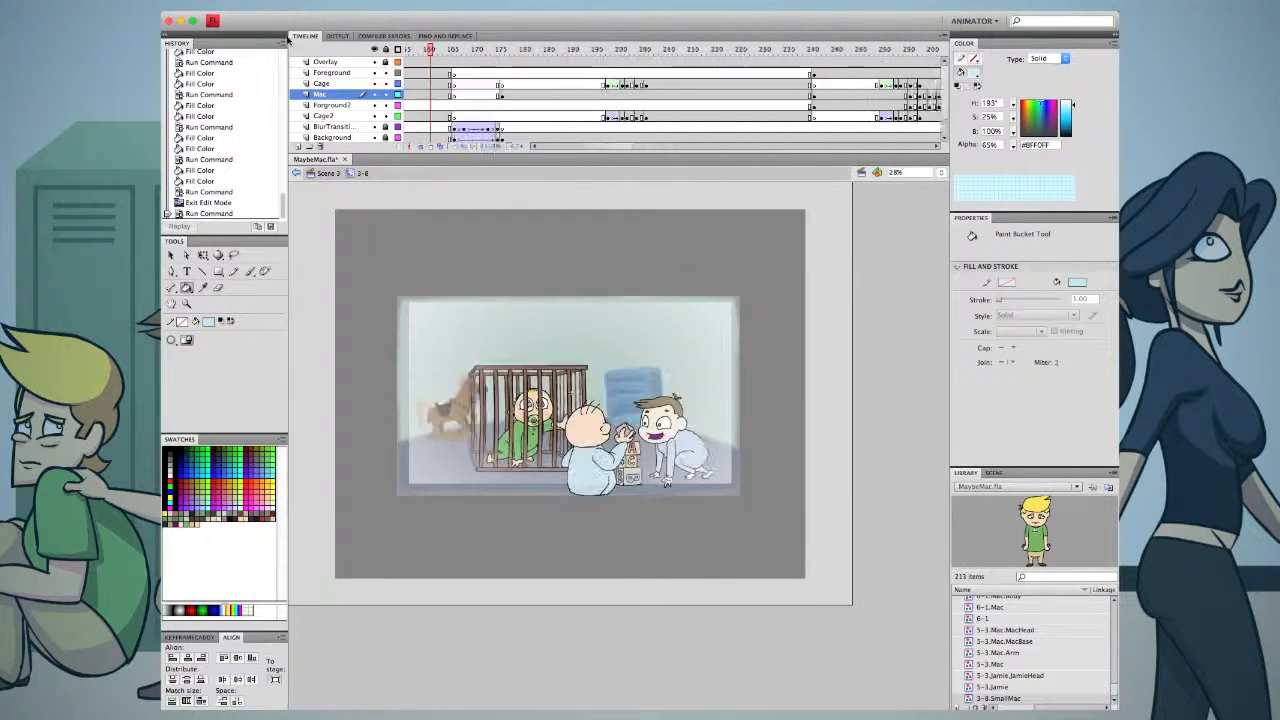